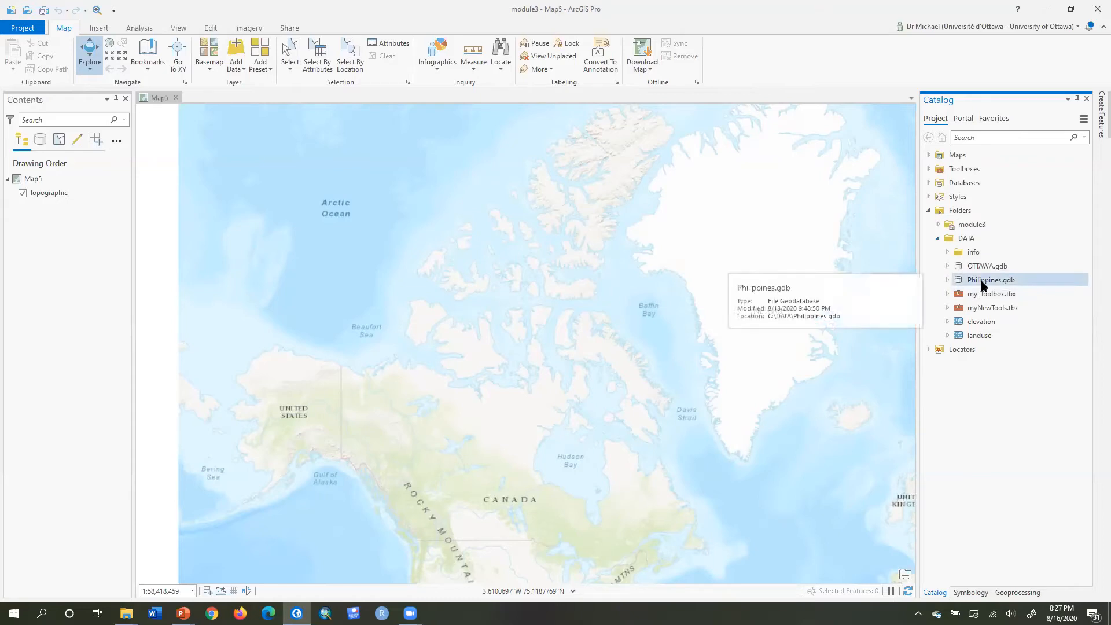
# Add the TOTALRAINFALL raster from Philippines.gdb to the map.
pyautogui.click(948, 280)
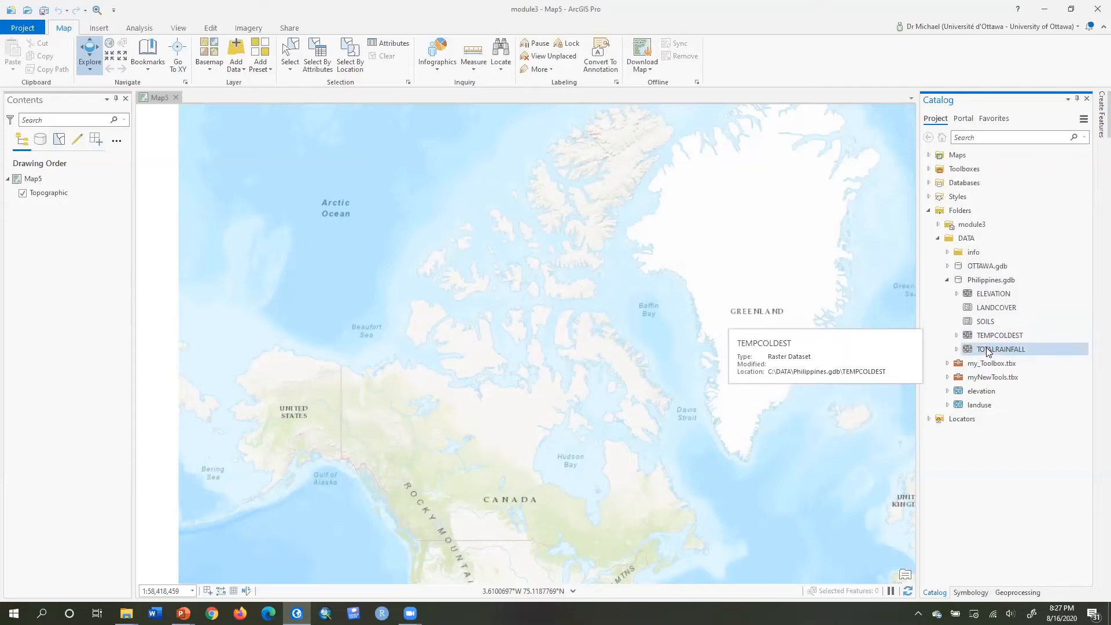
pyautogui.moveTo(985, 347); pyautogui.dragTo(559, 383)
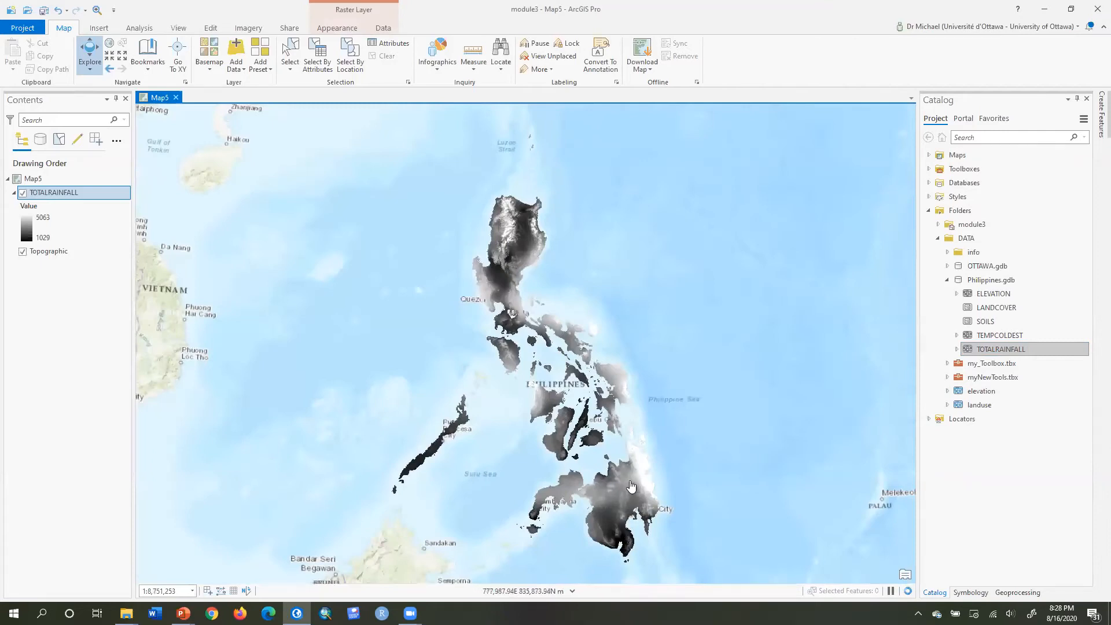
# Set the map's coordinate display units to Decimal Degrees.
pyautogui.click(577, 591)
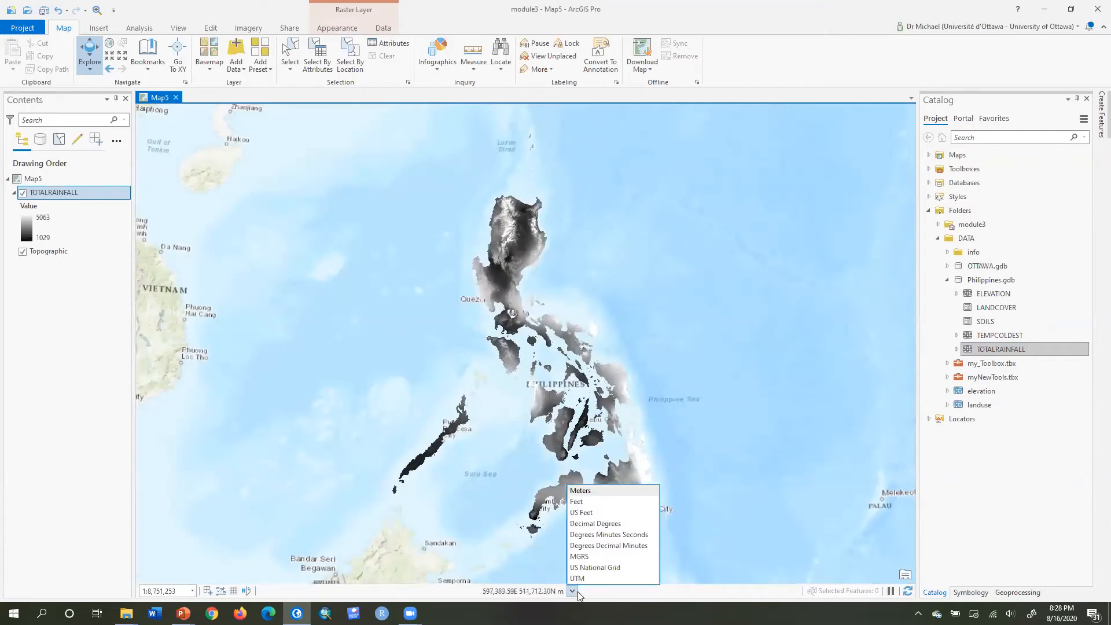
pyautogui.click(587, 524)
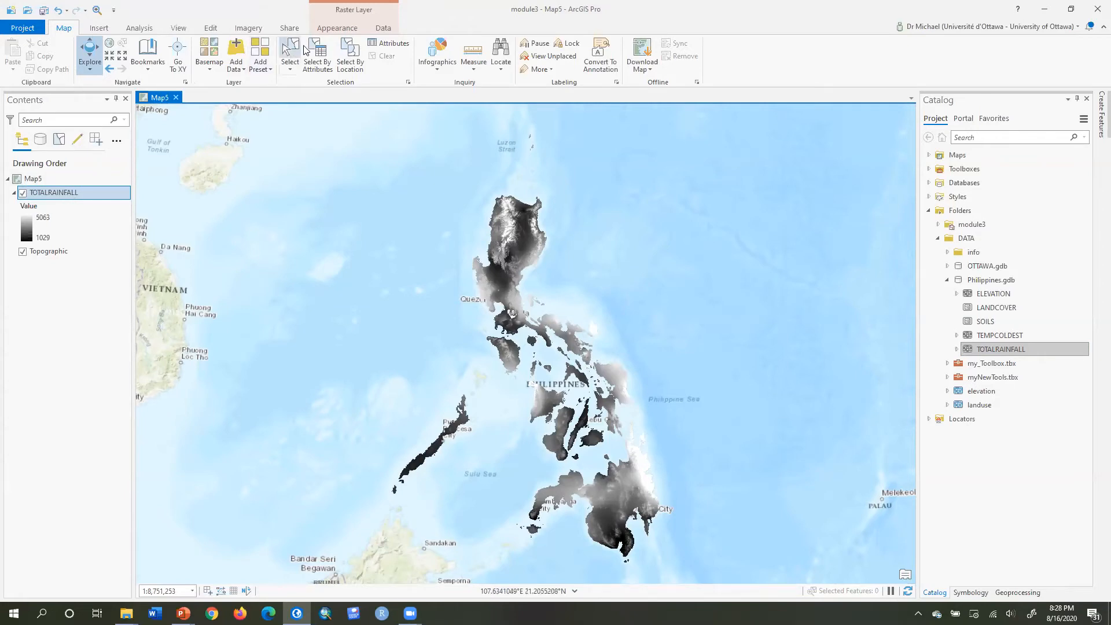
# Symbolize TOTALRAINFALL with a Stretch using a green-yellow-red color scheme, reversed.
pyautogui.click(329, 29)
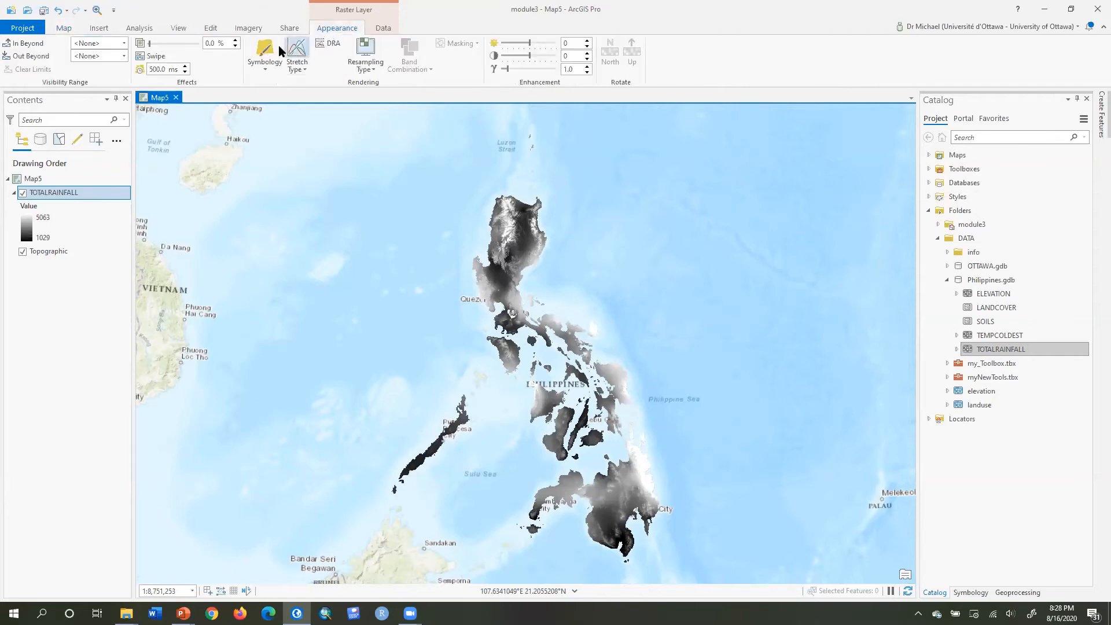
pyautogui.click(260, 65)
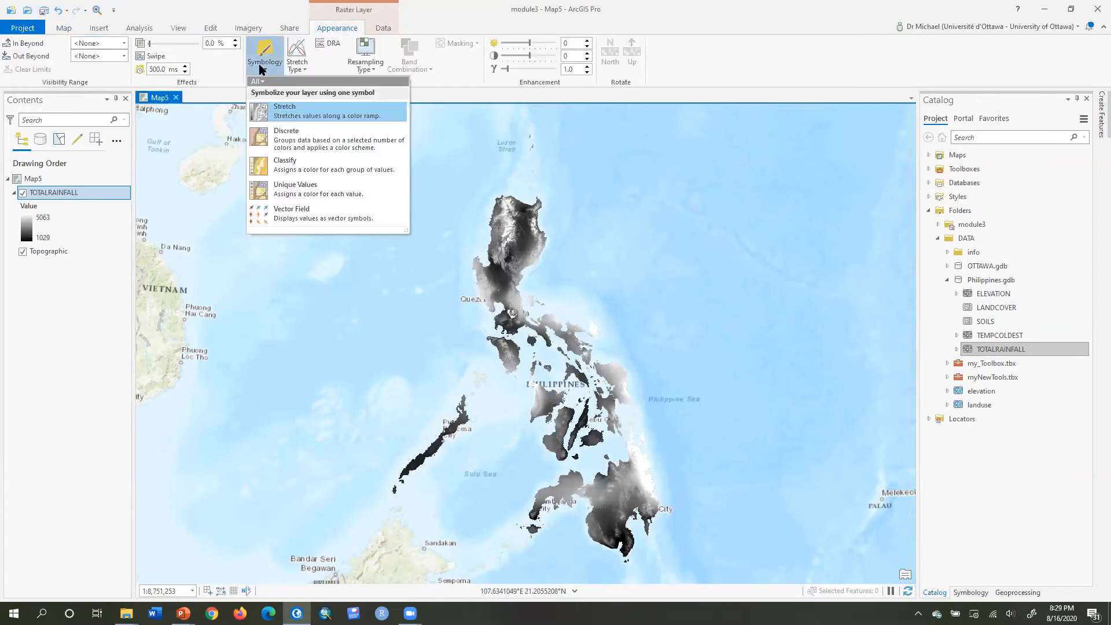
pyautogui.click(276, 111)
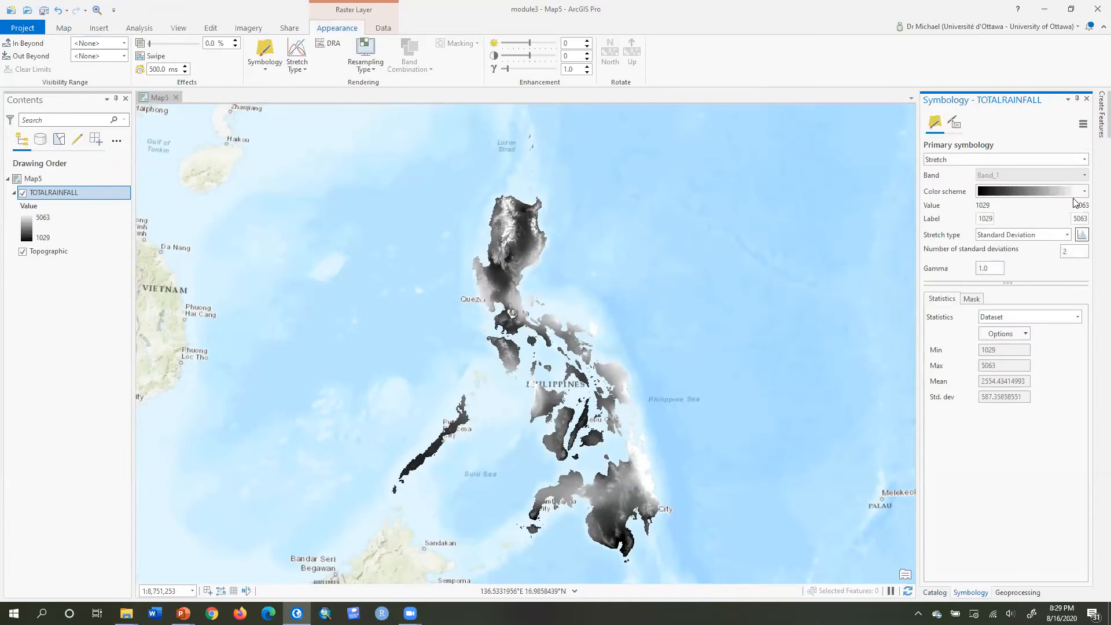
pyautogui.click(1084, 192)
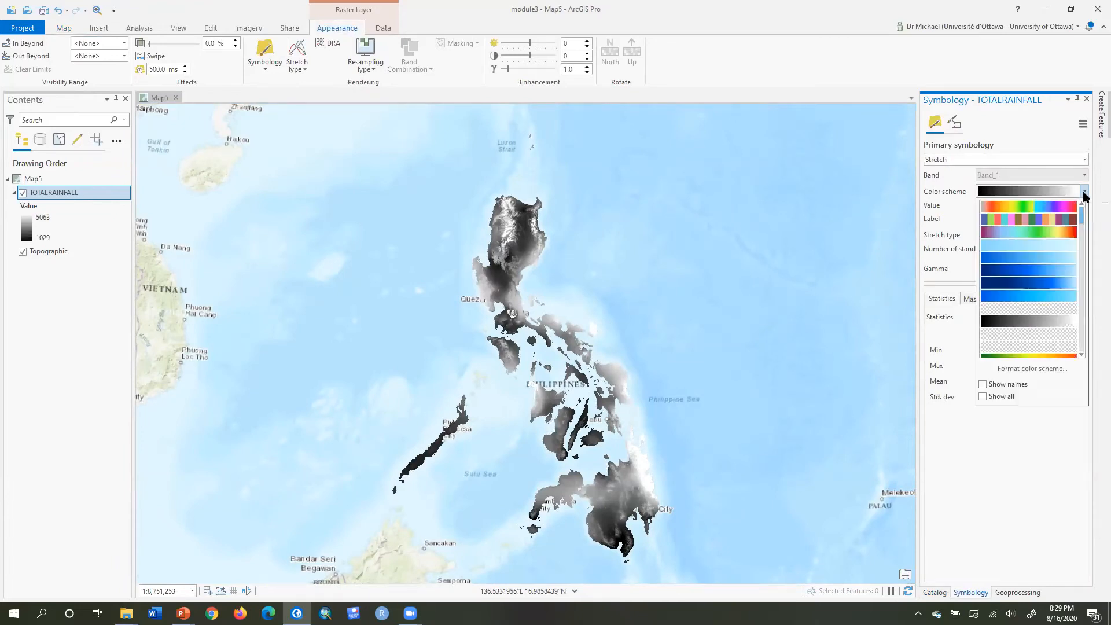
pyautogui.moveTo(1085, 217); pyautogui.dragTo(1089, 230)
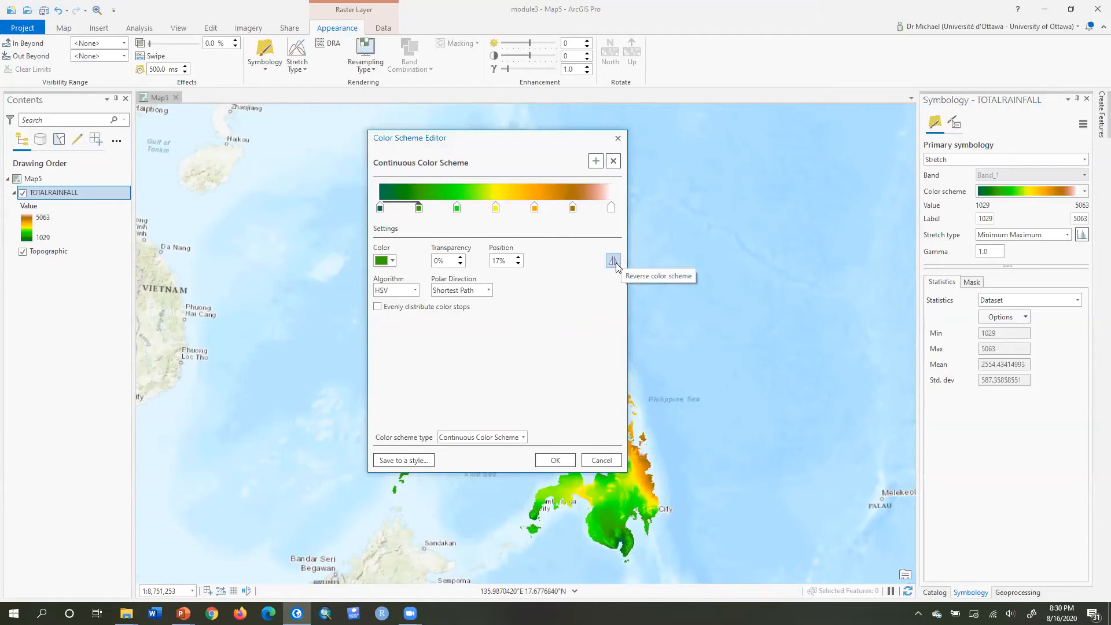
pyautogui.click(613, 261)
pyautogui.click(555, 460)
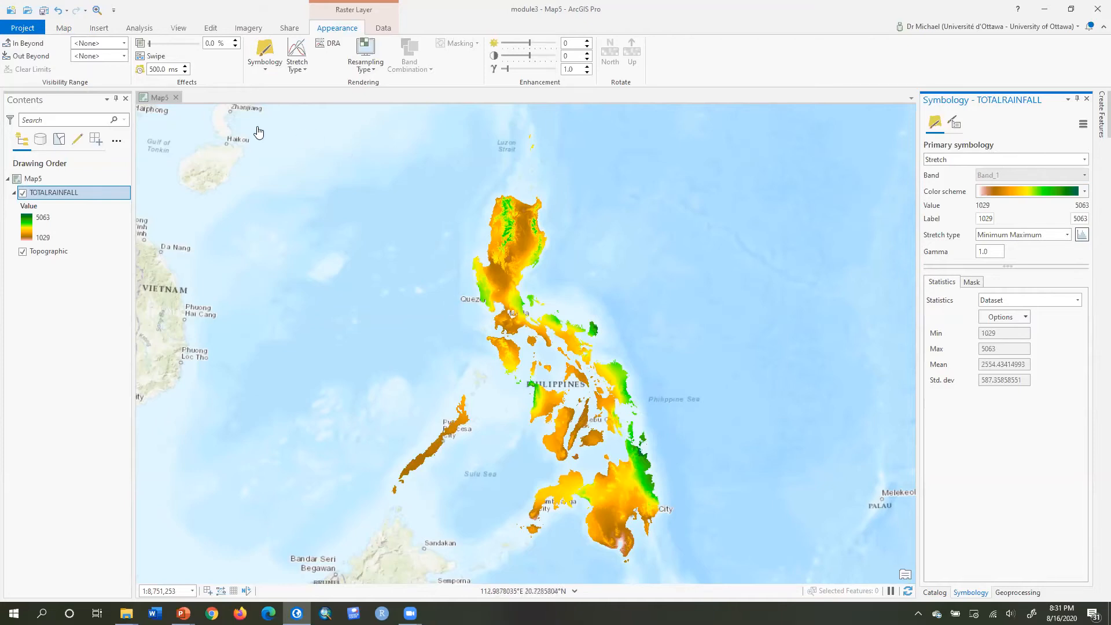
# Open the geoprocessing environments and set the output coordinate system and processing extent to match TOTALRAINFALL.
pyautogui.click(144, 29)
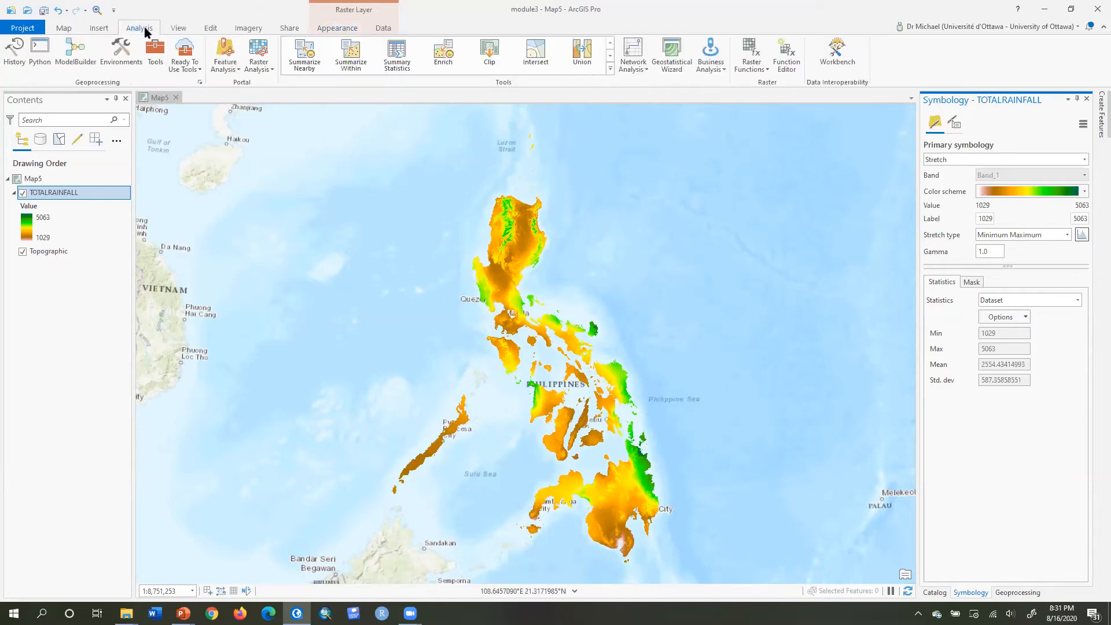
pyautogui.click(120, 44)
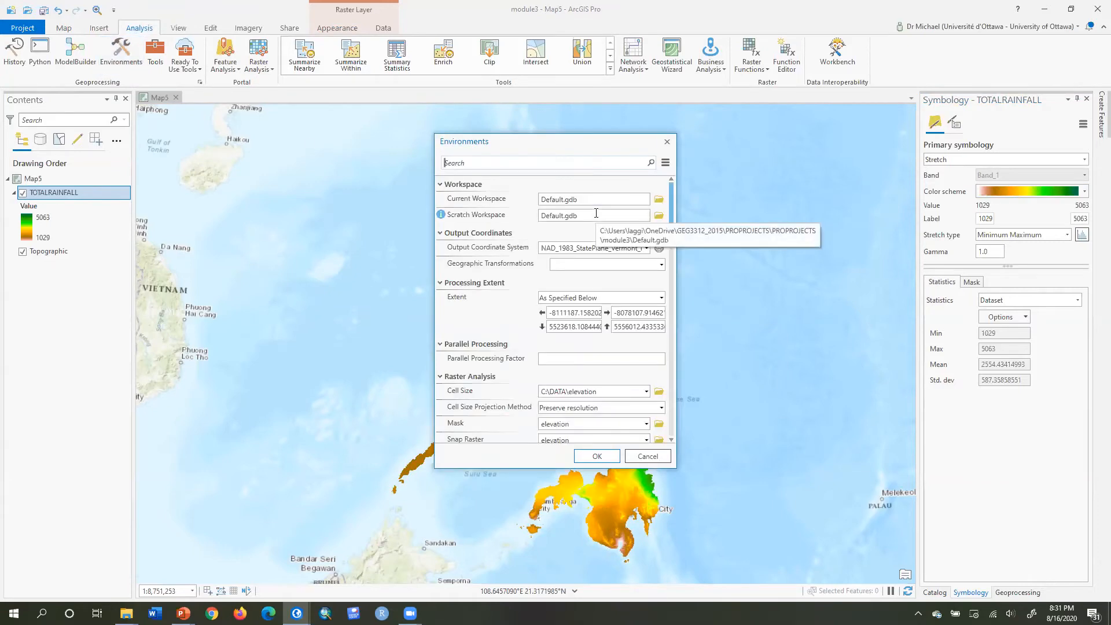
pyautogui.click(643, 253)
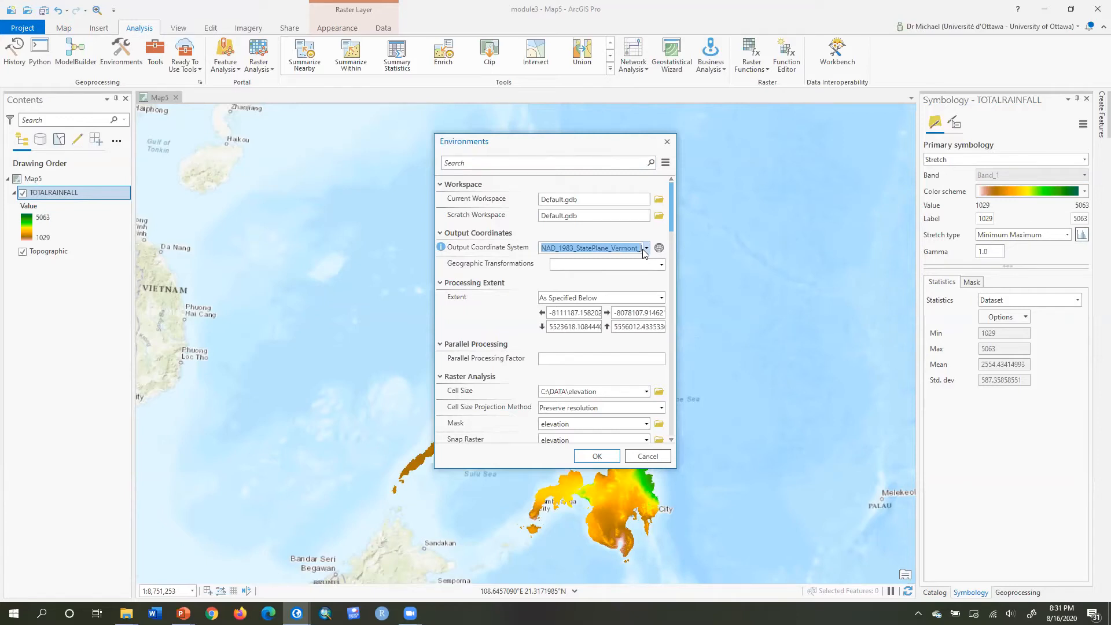
pyautogui.click(646, 248)
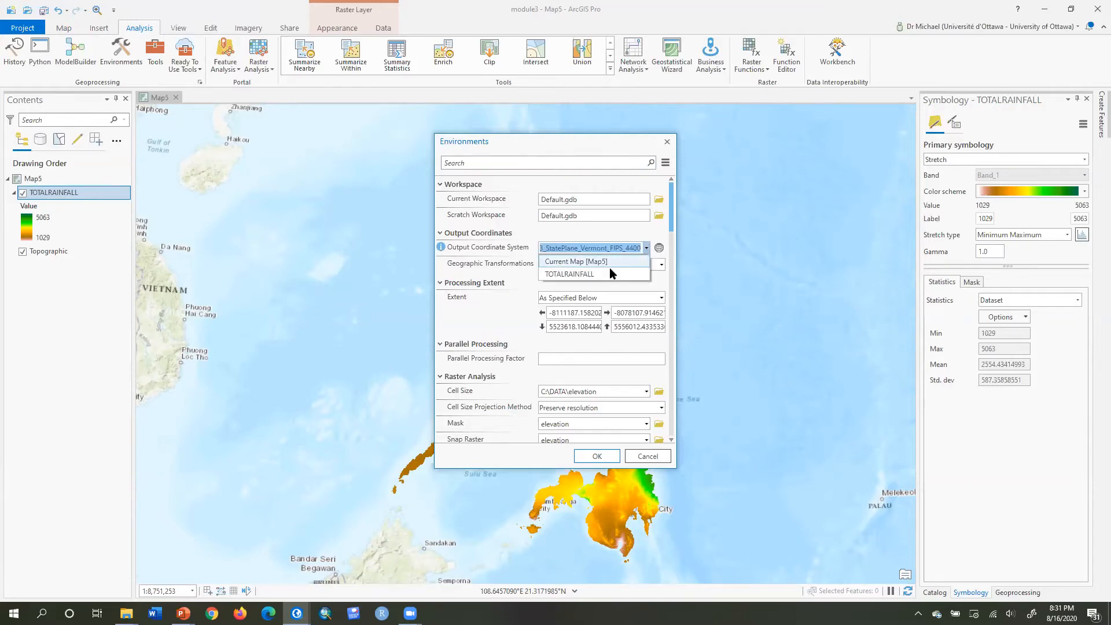
pyautogui.click(591, 274)
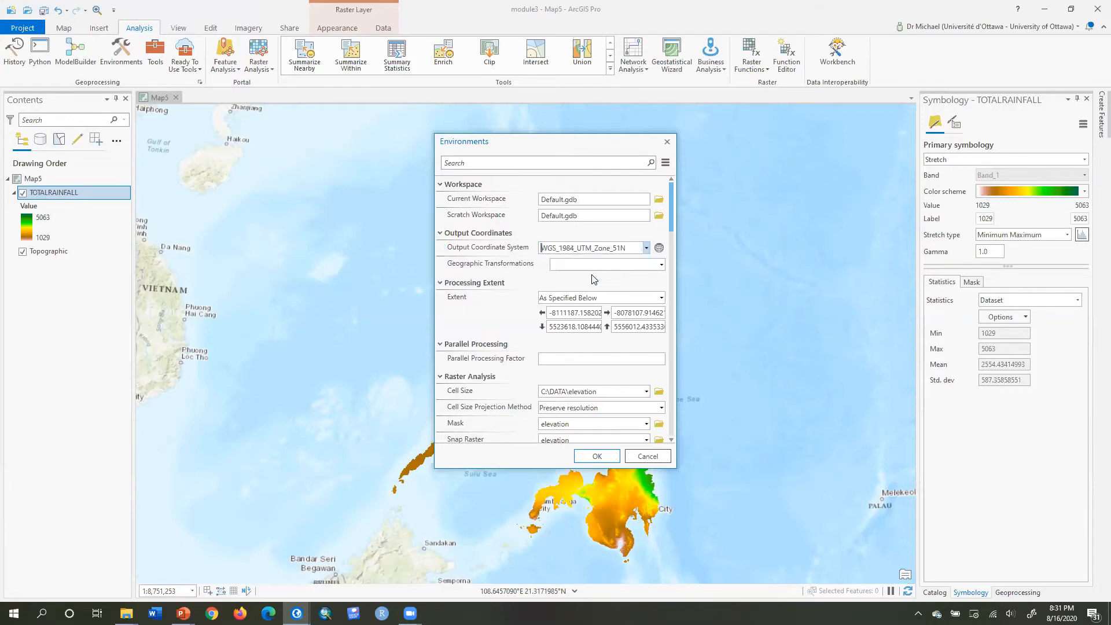
pyautogui.click(660, 299)
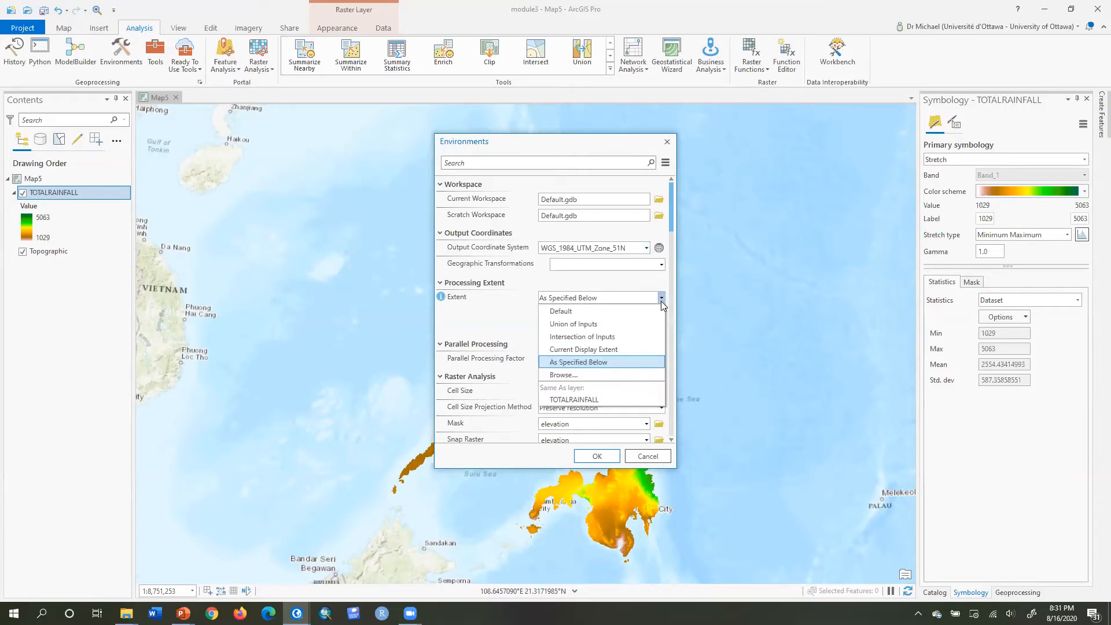
pyautogui.click(586, 399)
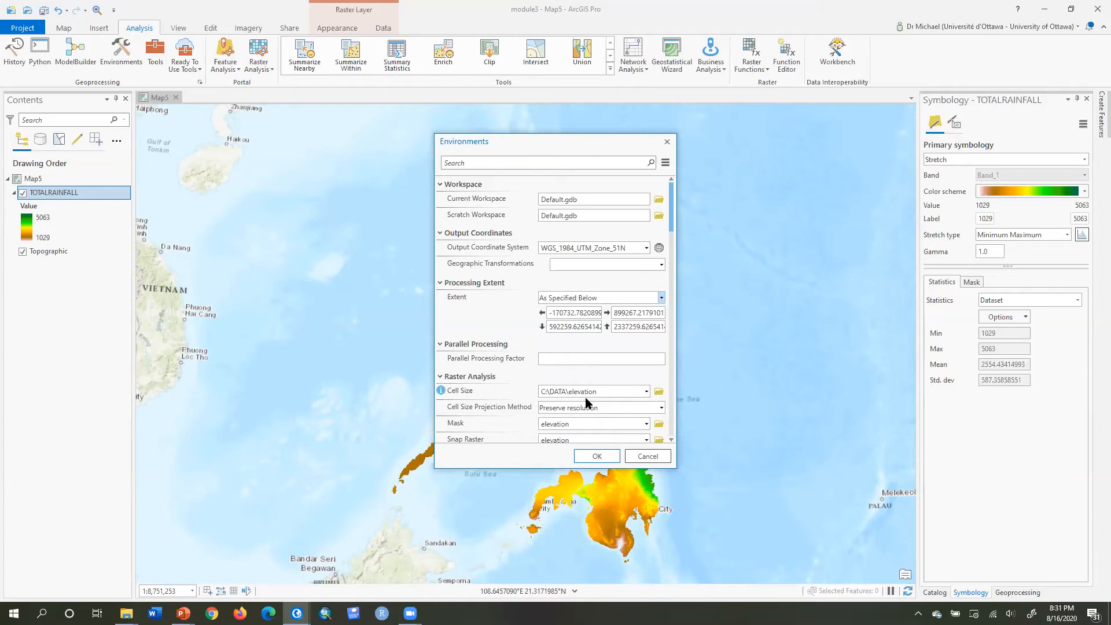
# Set the cell size, mask and snap raster environments to TOTALRAINFALL and apply the settings.
pyautogui.click(646, 391)
pyautogui.click(611, 431)
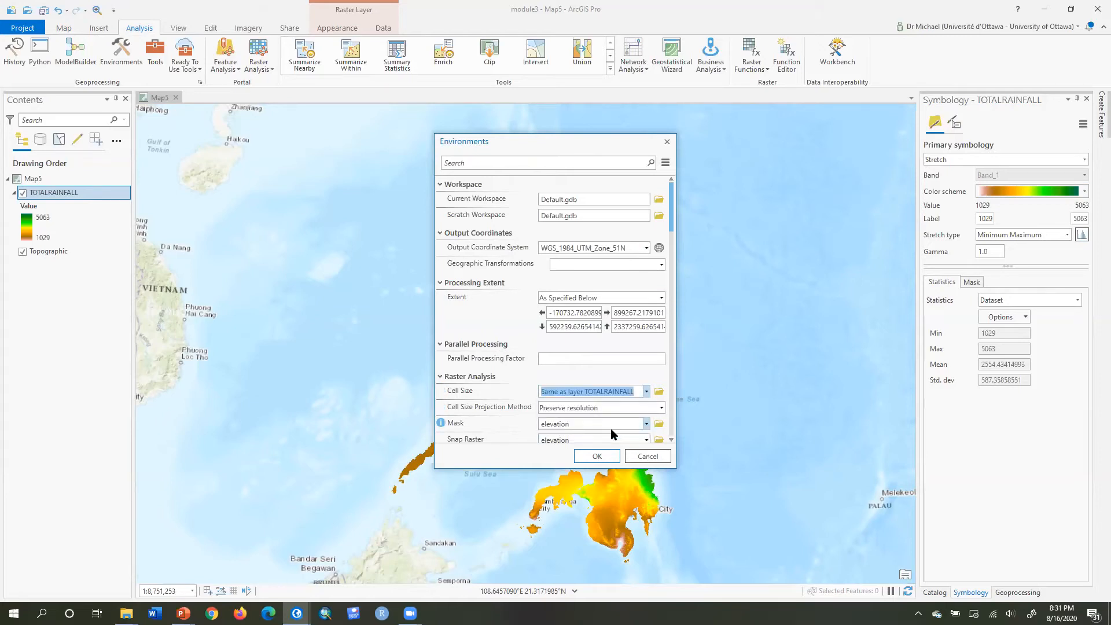
pyautogui.click(645, 425)
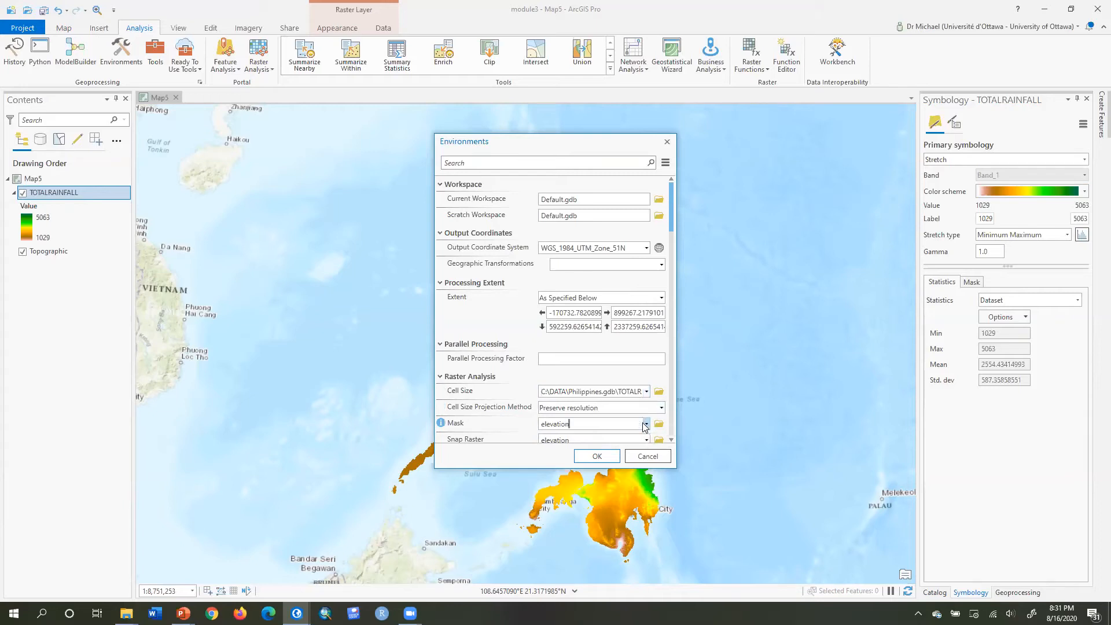
pyautogui.click(645, 425)
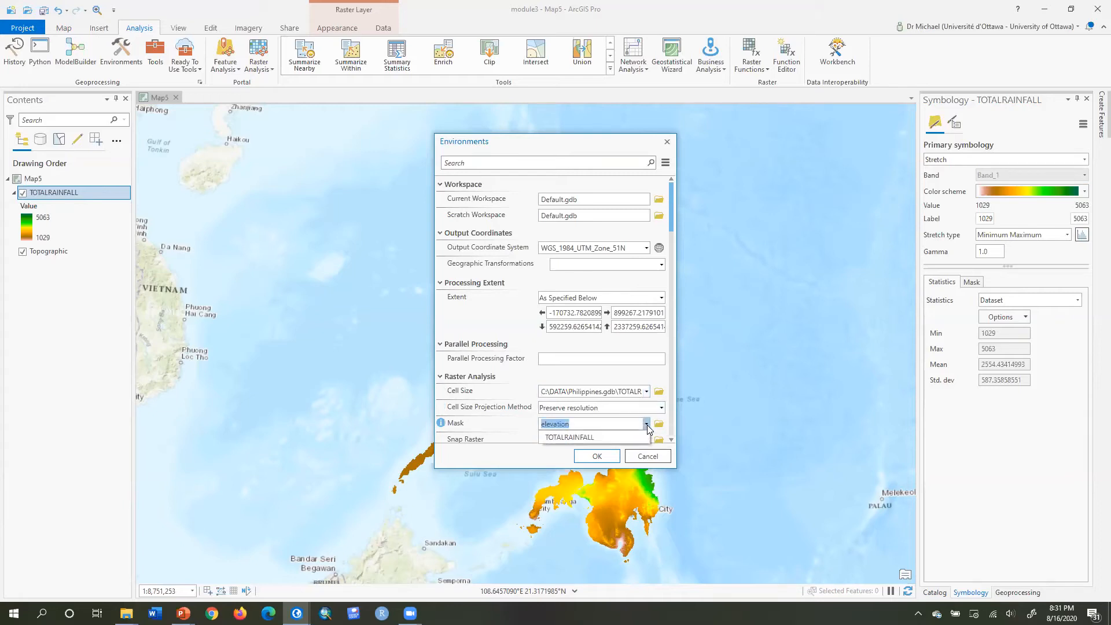
pyautogui.click(636, 435)
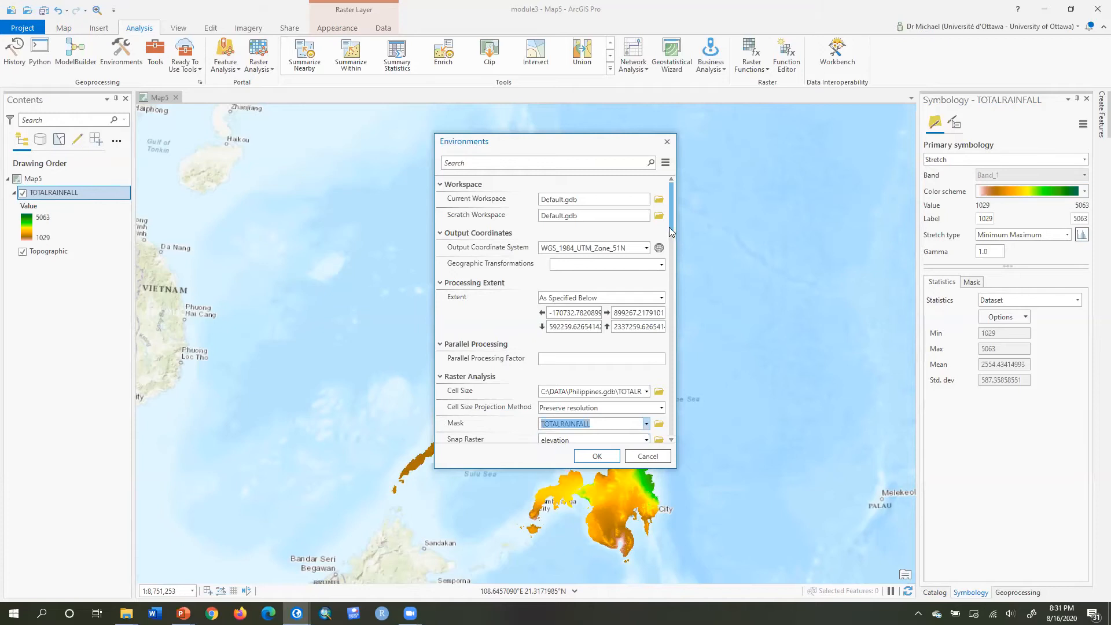
pyautogui.moveTo(669, 226); pyautogui.dragTo(671, 234)
pyautogui.scroll(-1, 671, 234)
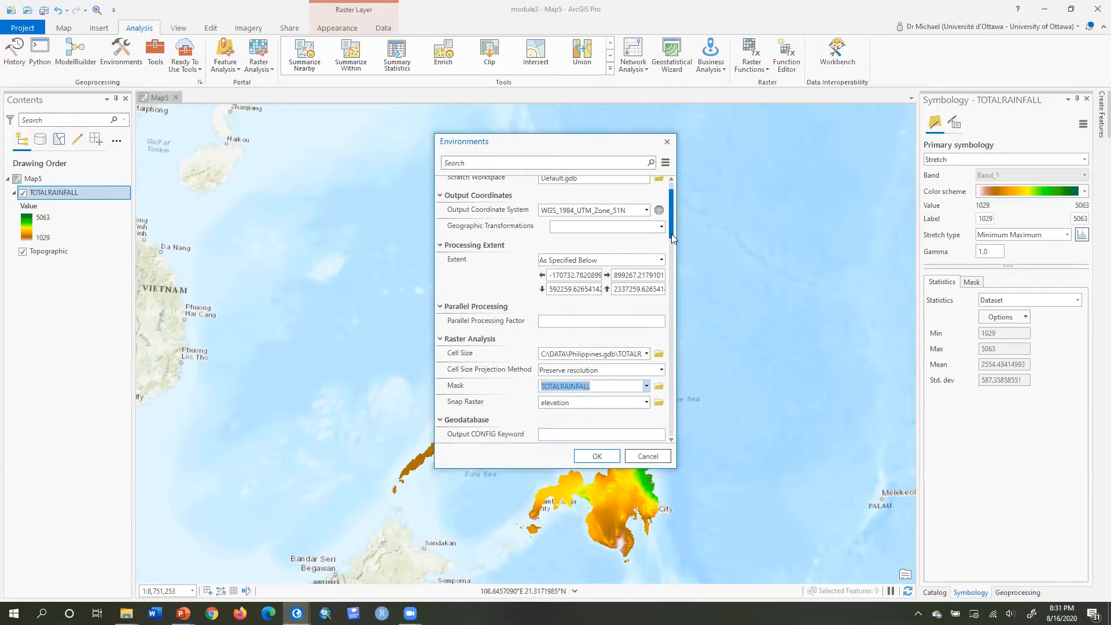
pyautogui.click(647, 402)
pyautogui.click(634, 413)
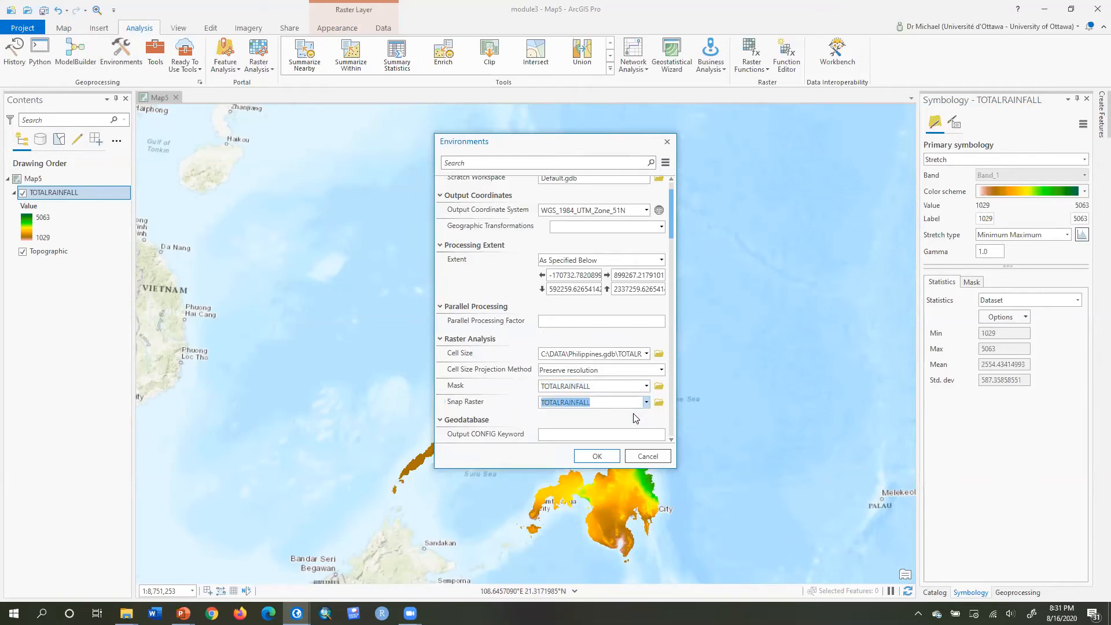
pyautogui.click(607, 459)
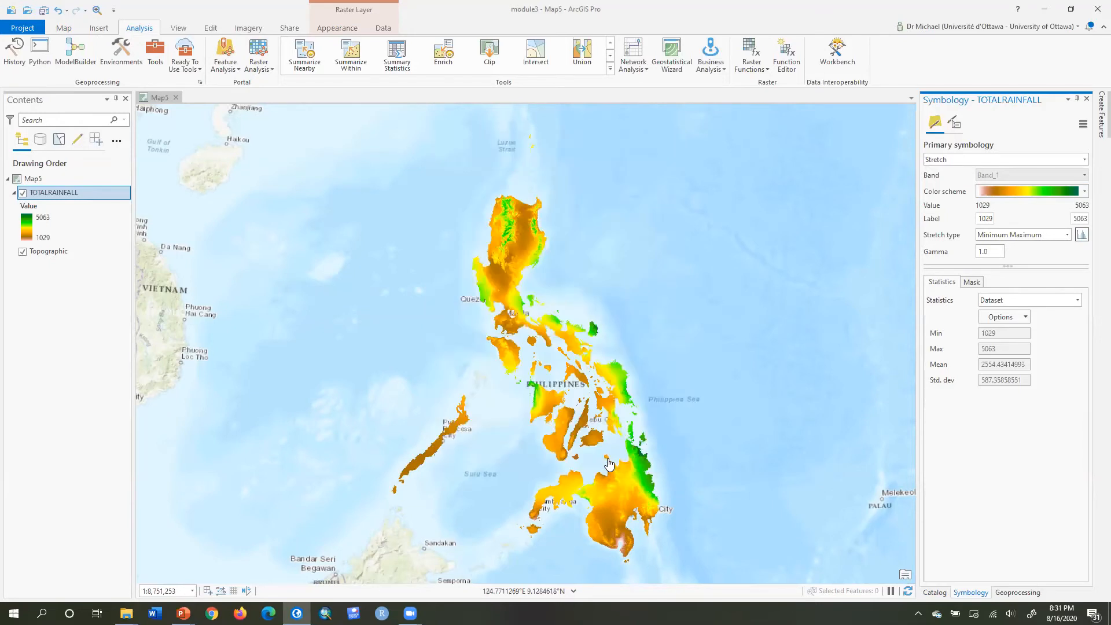
# Inspect the TOTALRAINFALL layer's source raster information and spatial reference in its layer properties.
pyautogui.doubleClick(62, 193)
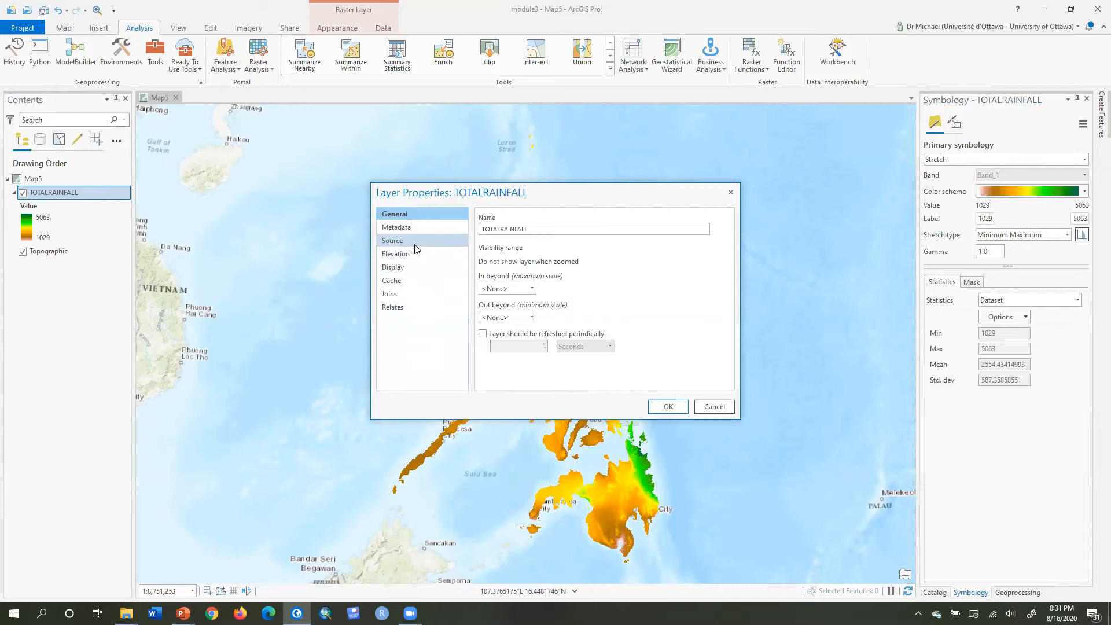
pyautogui.click(399, 241)
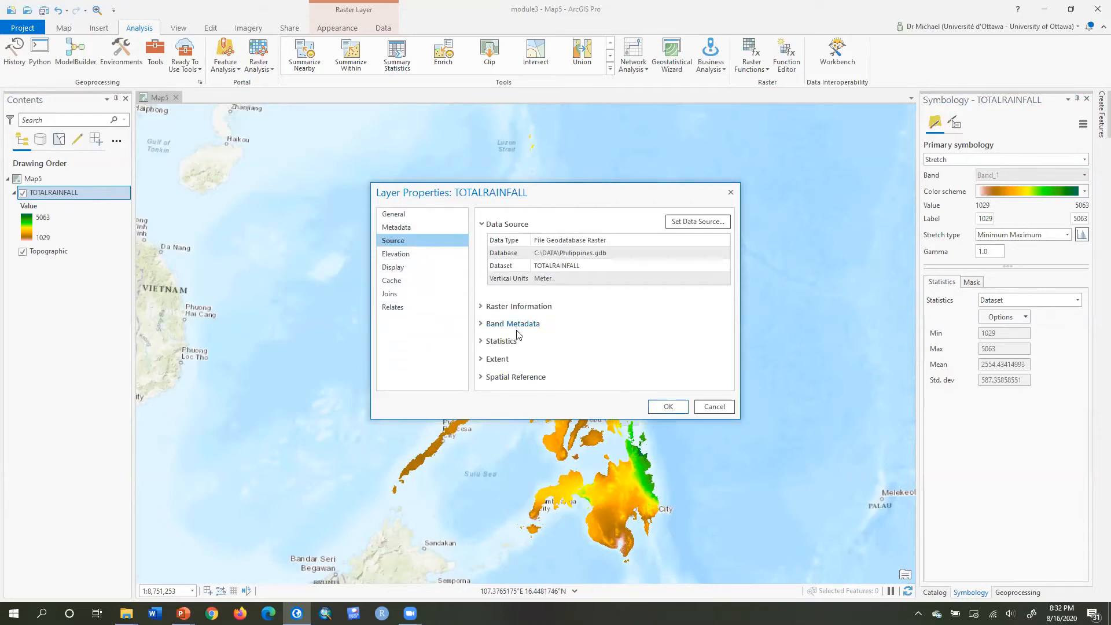
pyautogui.click(489, 307)
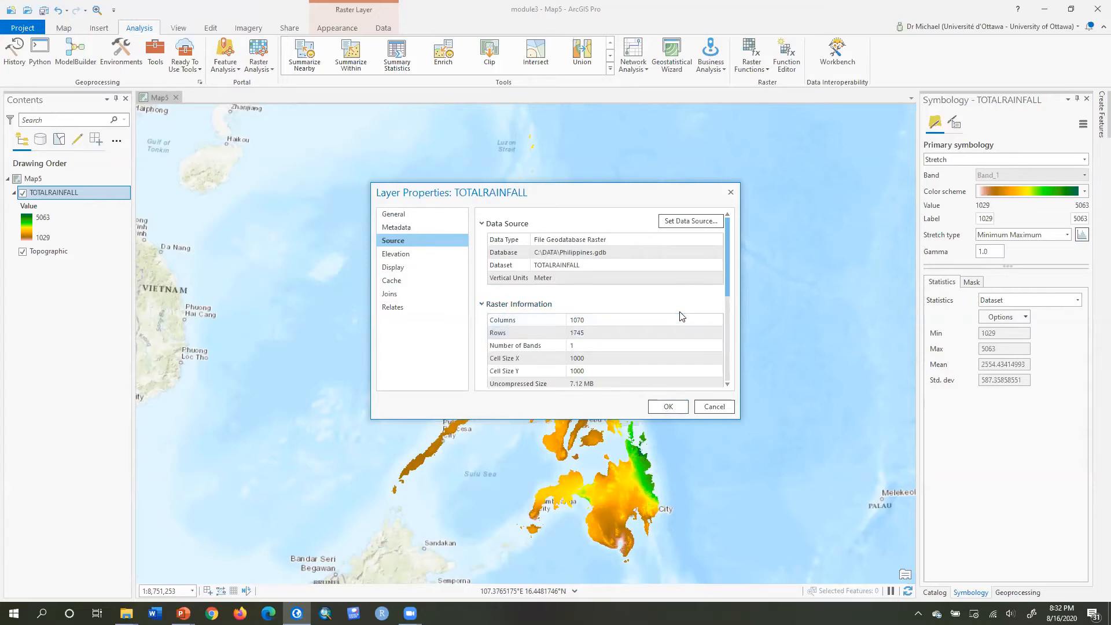
pyautogui.moveTo(727, 243); pyautogui.dragTo(731, 277)
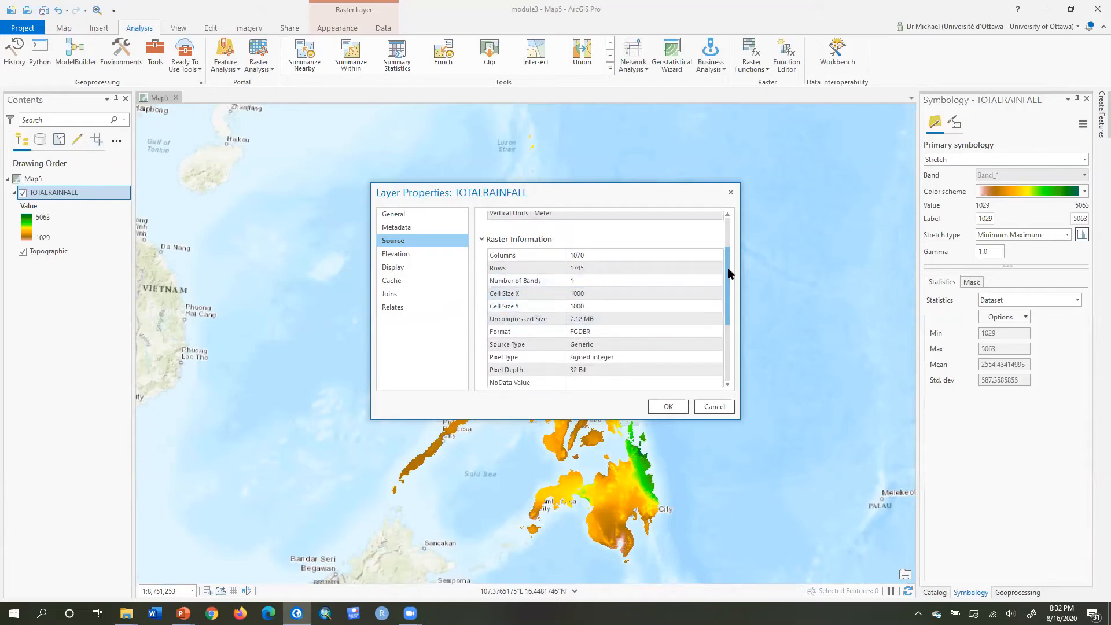
pyautogui.moveTo(727, 277); pyautogui.dragTo(666, 377)
pyautogui.click(481, 383)
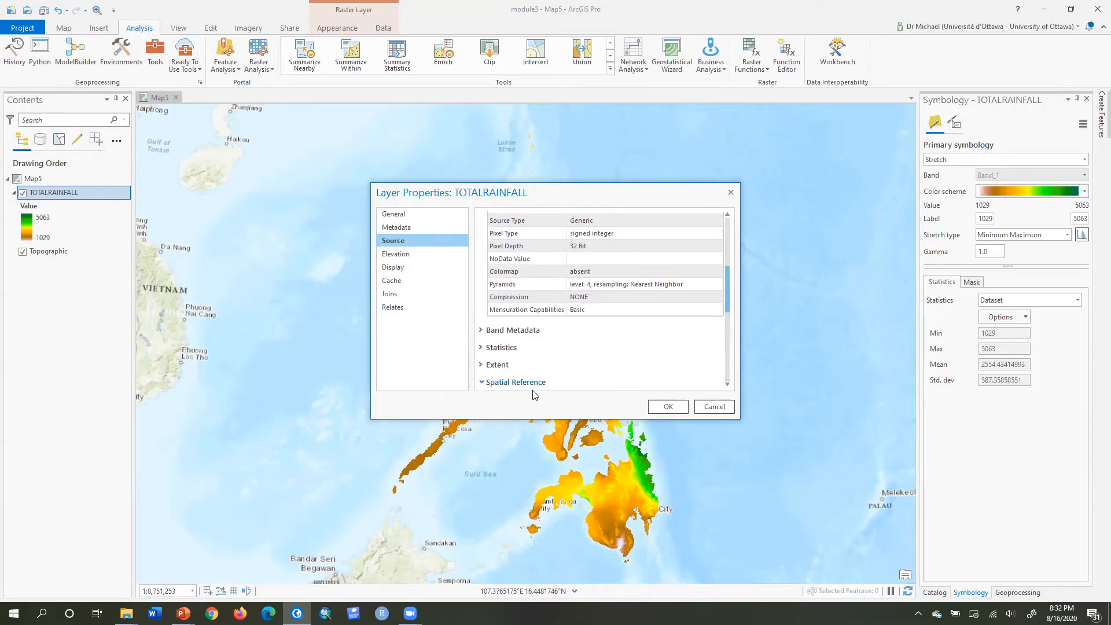
pyautogui.moveTo(726, 295); pyautogui.dragTo(726, 340)
pyautogui.click(596, 306)
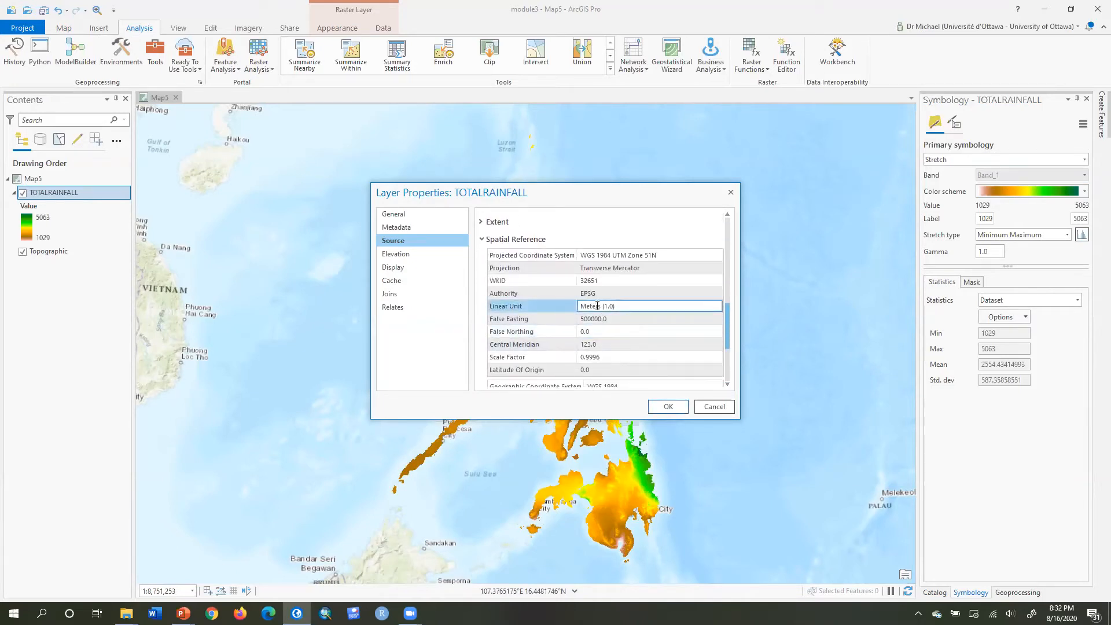
pyautogui.click(709, 410)
# Add the TEMPCOLDEST raster from Philippines.gdb to the map.
pyautogui.click(934, 592)
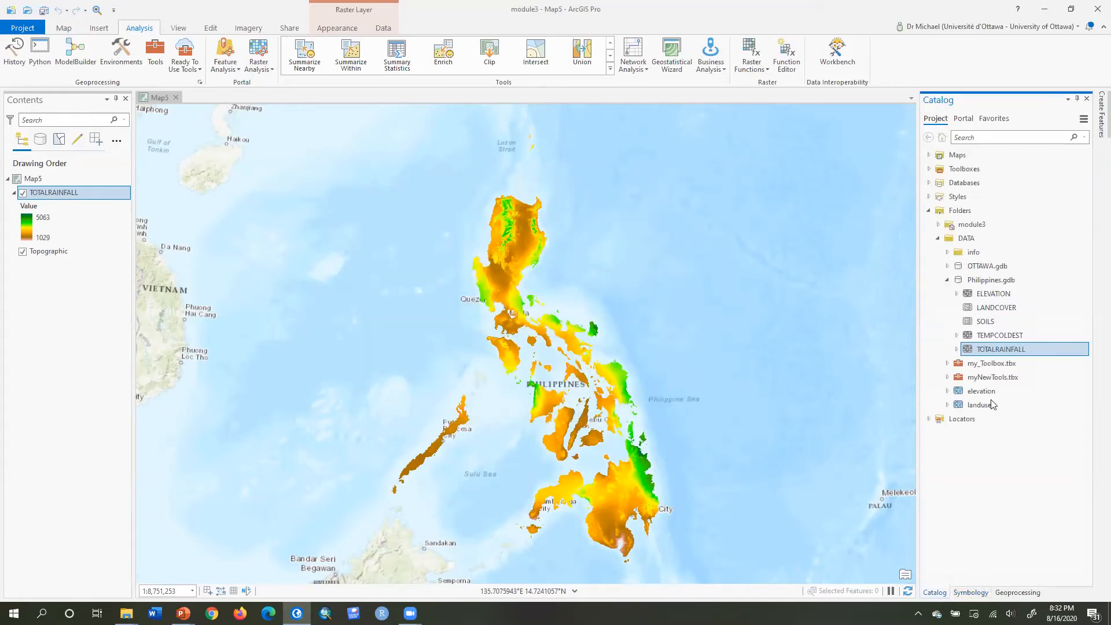
pyautogui.moveTo(999, 335); pyautogui.dragTo(550, 369)
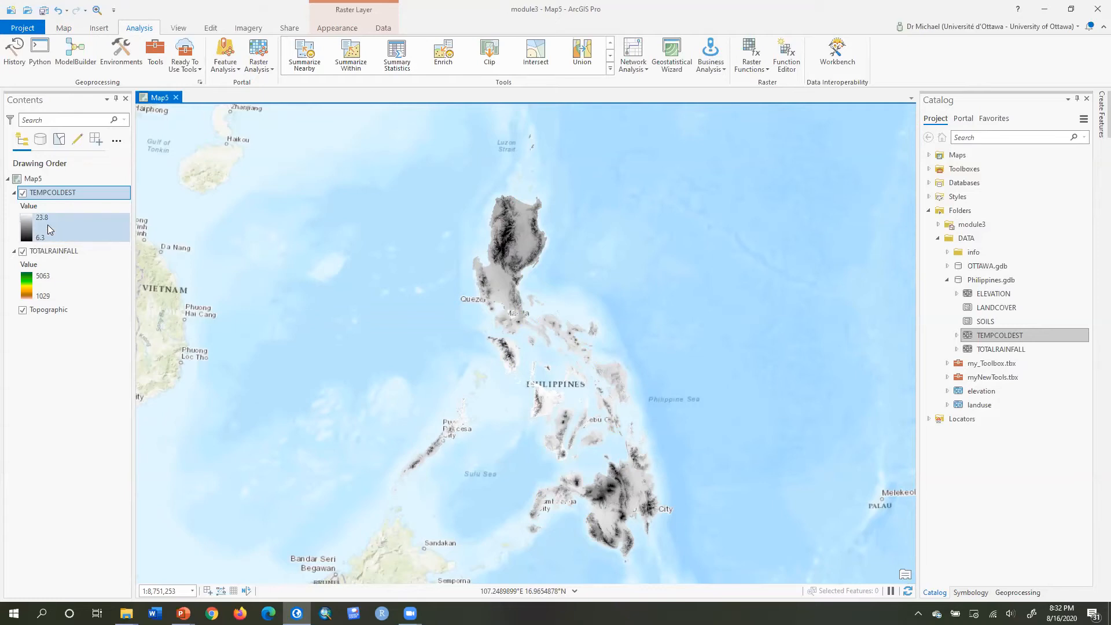
# Symbolize the TEMPCOLDEST layer with a stretch using a red-orange-yellow-green-blue colour scheme.
pyautogui.click(338, 29)
pyautogui.click(261, 68)
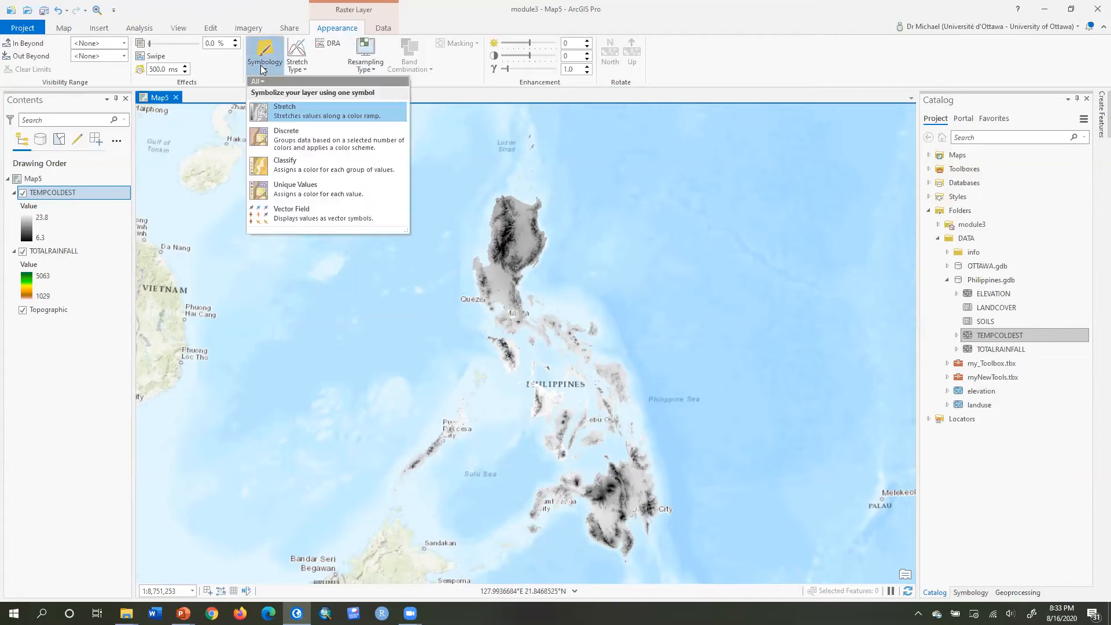
pyautogui.click(277, 110)
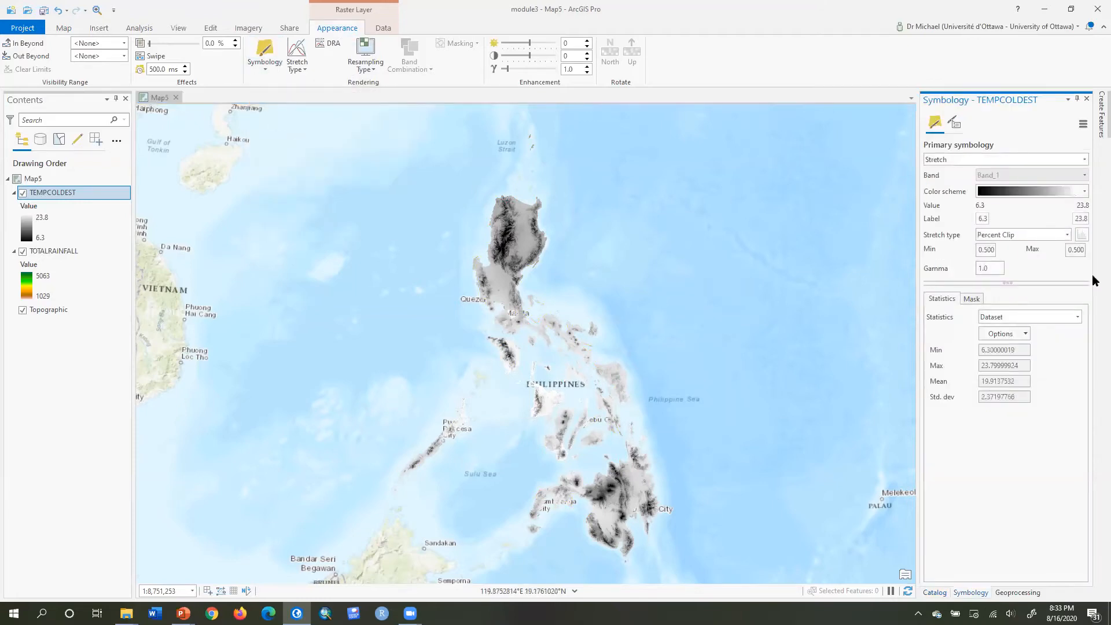
pyautogui.click(1084, 193)
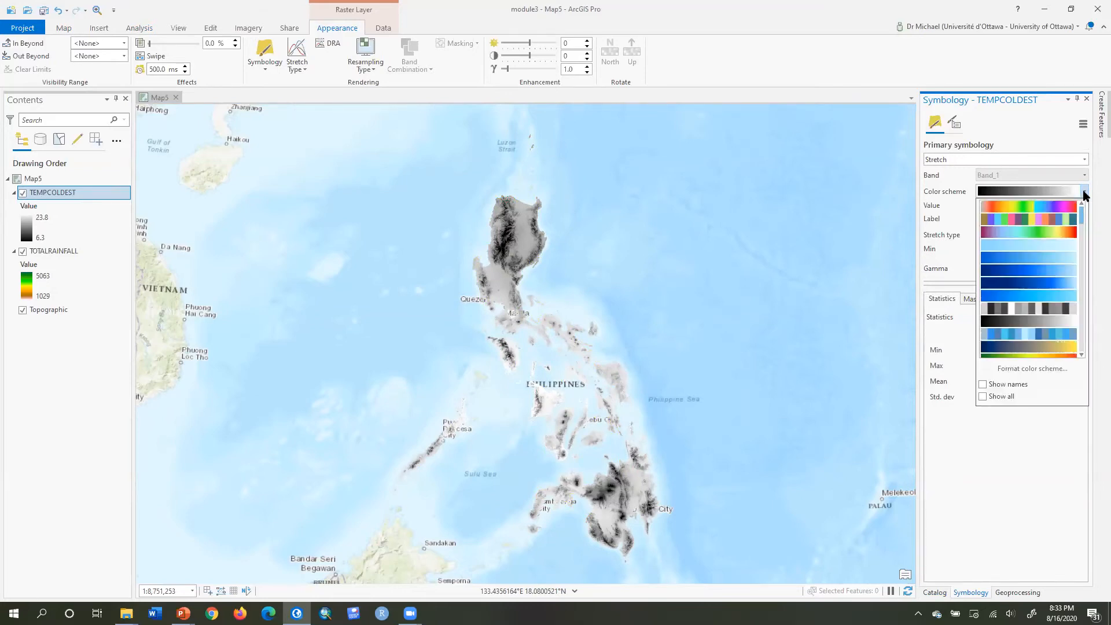
pyautogui.moveTo(1082, 212); pyautogui.dragTo(1082, 273)
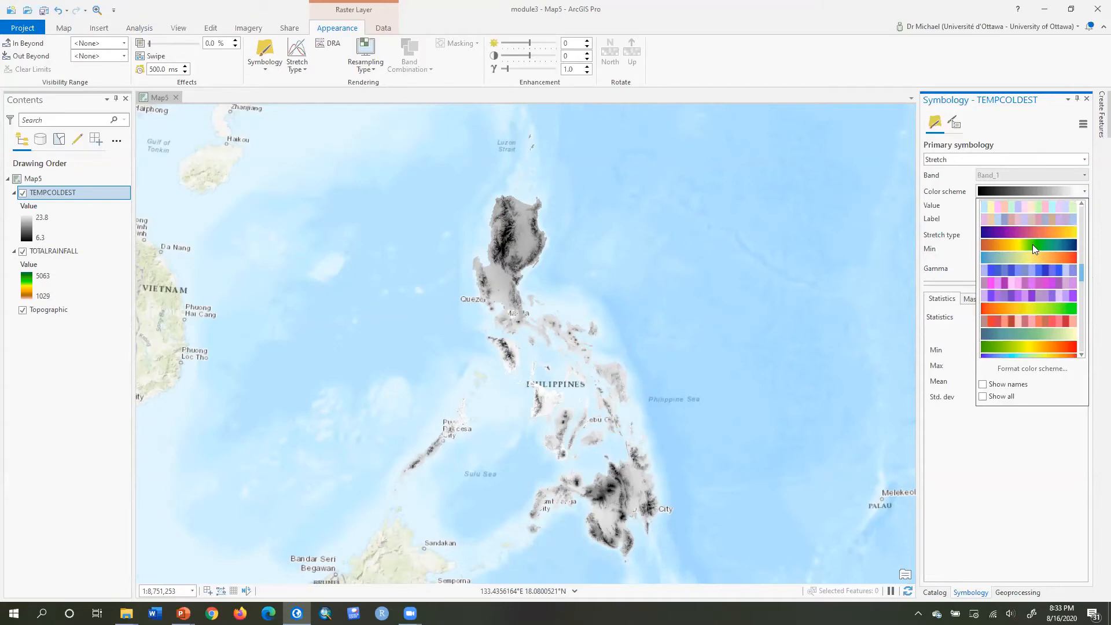
pyautogui.click(1032, 248)
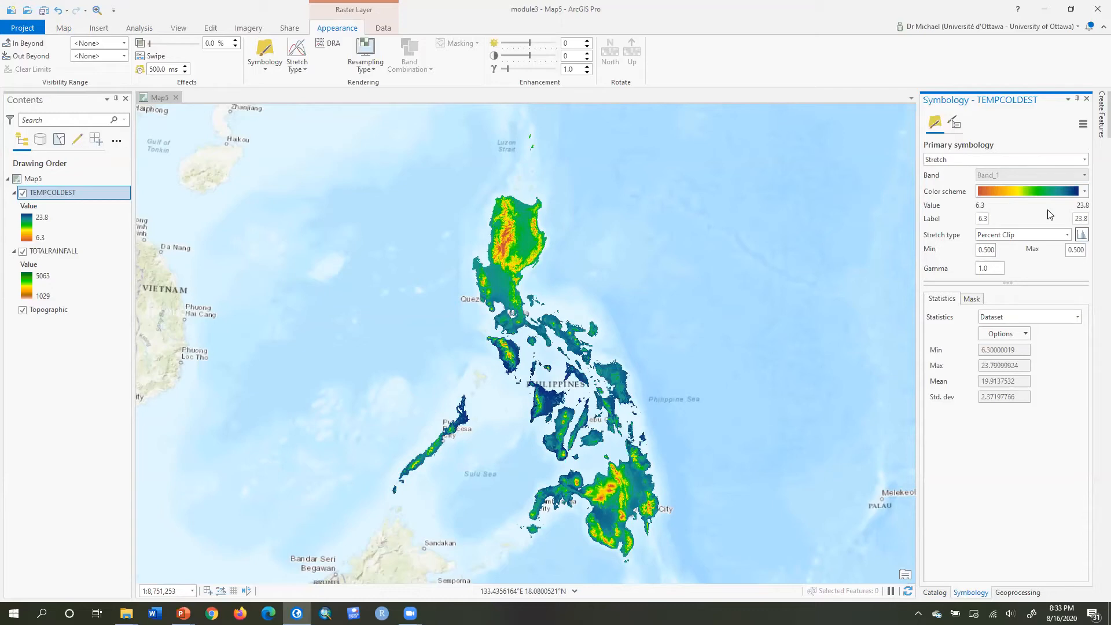
# Reverse the TEMPCOLDEST colour scheme in the colour scheme editor and apply it.
pyautogui.click(1083, 191)
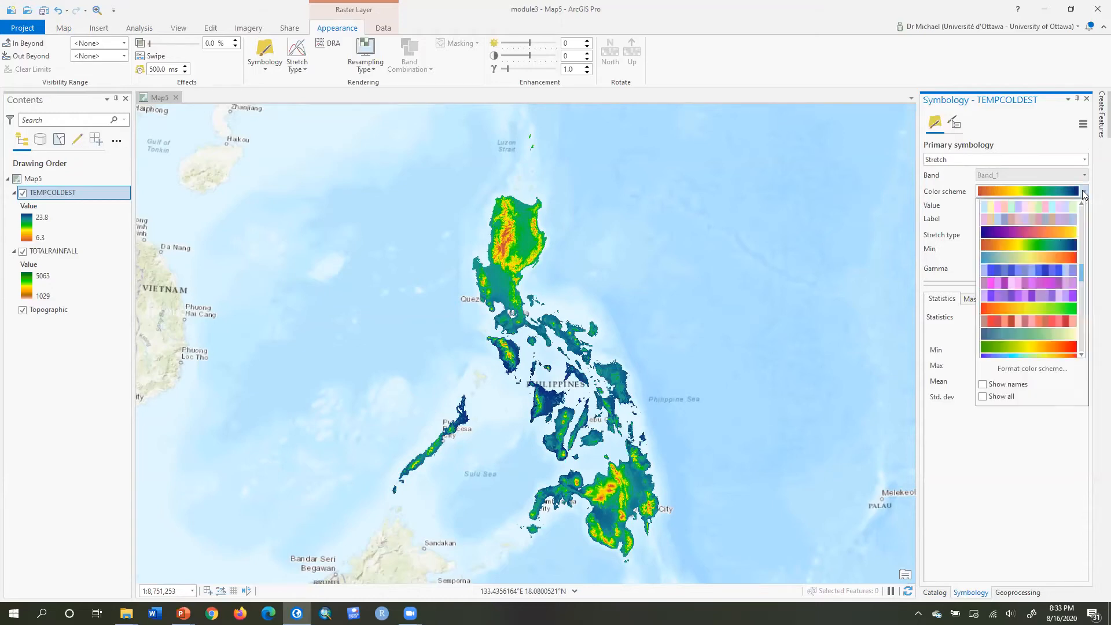
pyautogui.click(1030, 369)
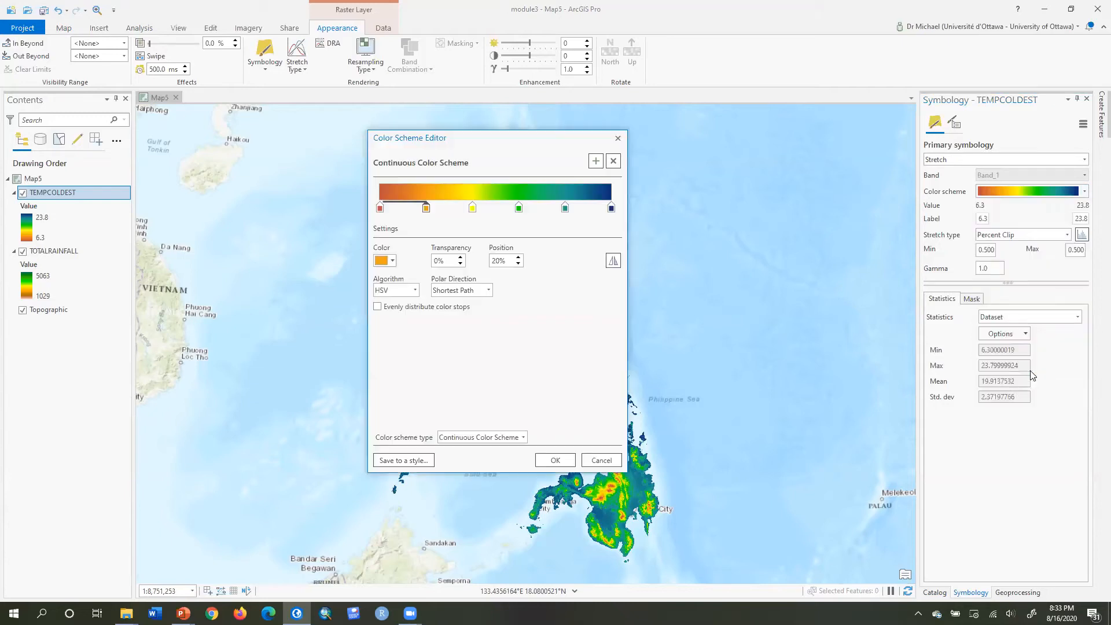
pyautogui.click(613, 260)
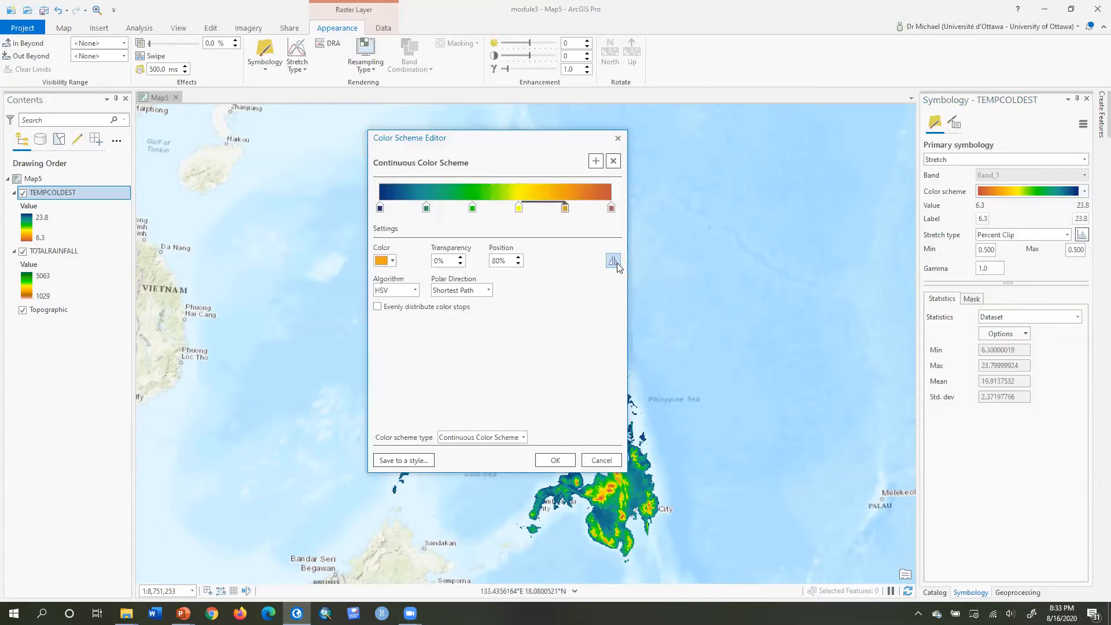
pyautogui.click(559, 463)
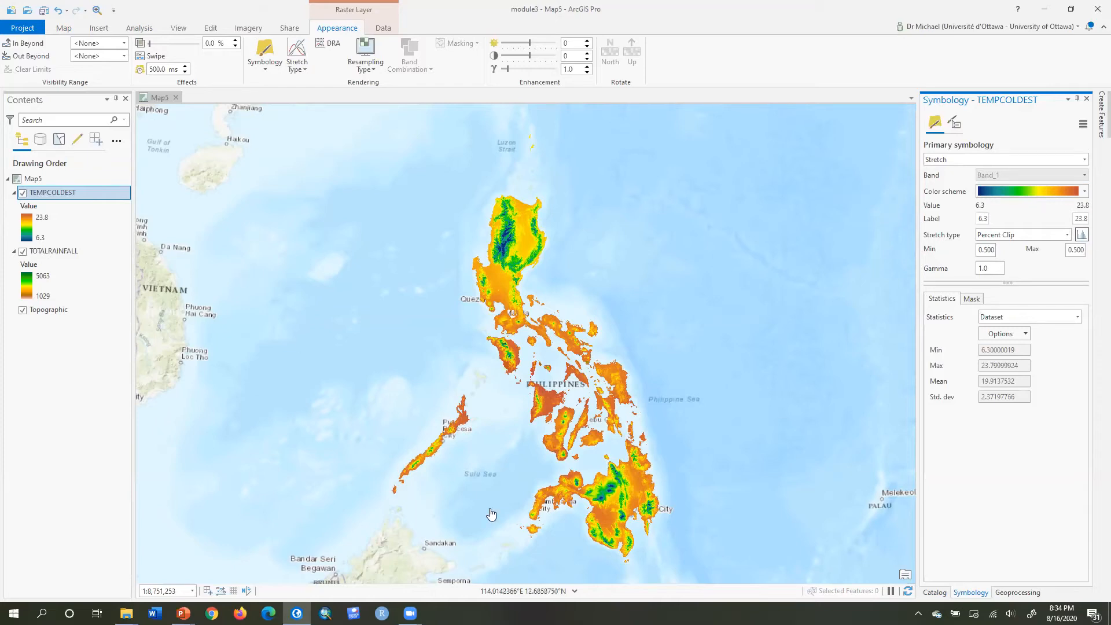
# Add the ELEVATION raster from Philippines.gdb to the map.
pyautogui.click(935, 592)
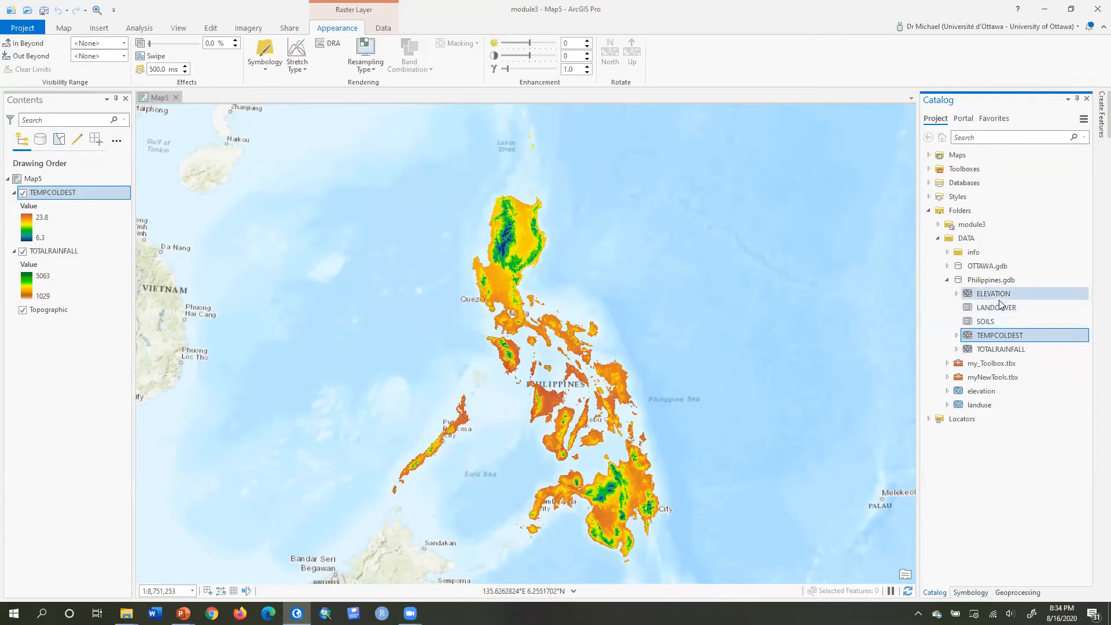
pyautogui.moveTo(999, 303)
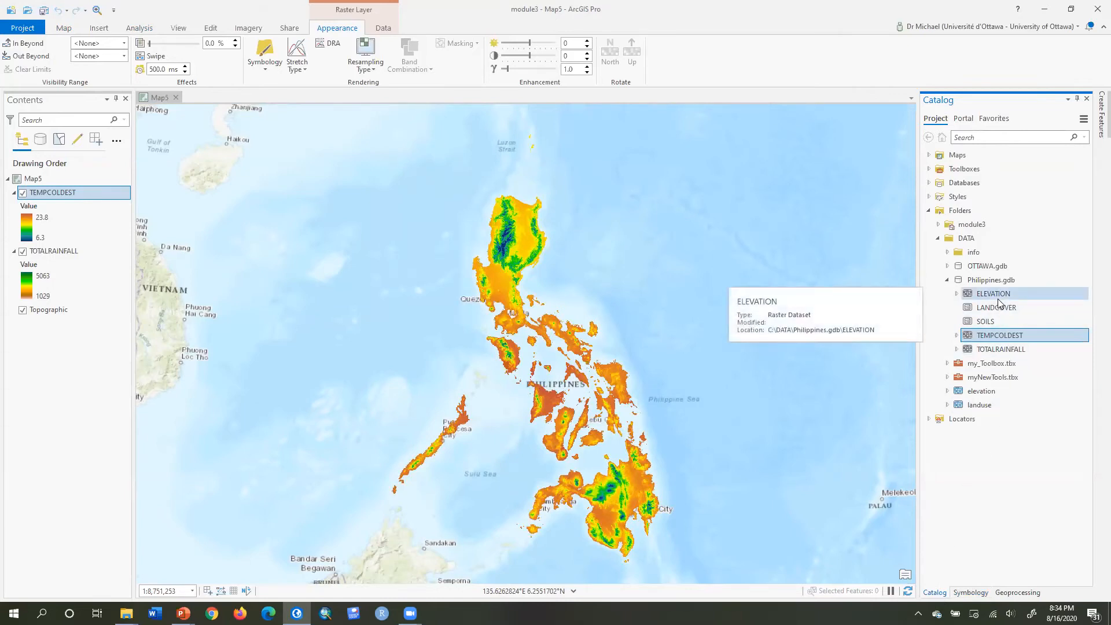
pyautogui.moveTo(981, 297); pyautogui.dragTo(435, 362)
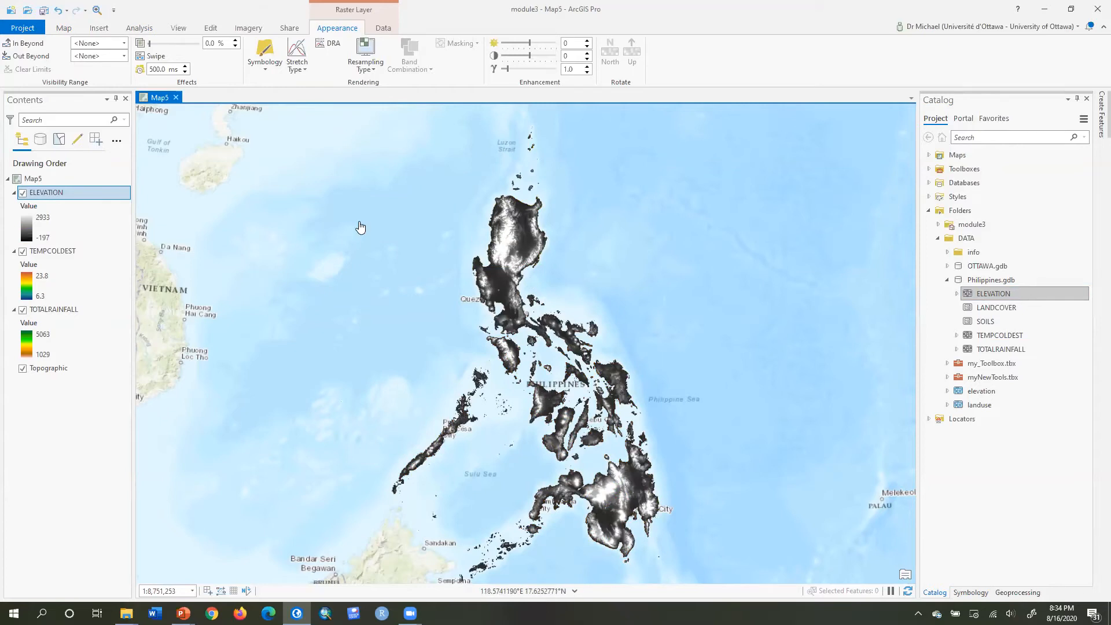
# Inspect the ELEVATION layer's spatial reference and raster cell size in its layer properties, then close them.
pyautogui.doubleClick(34, 193)
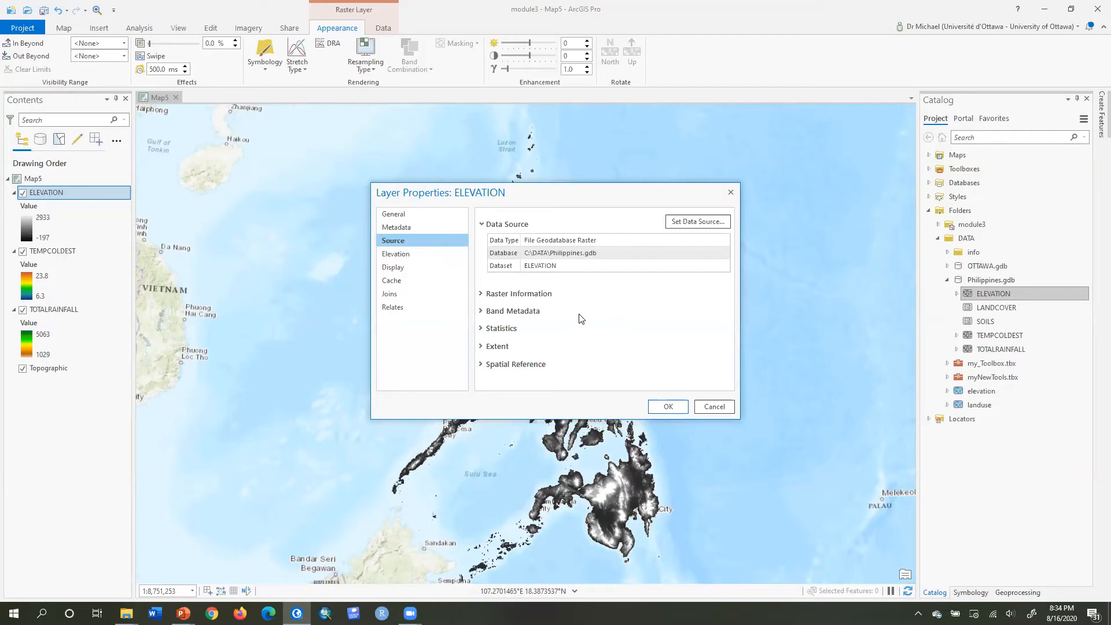
pyautogui.click(514, 364)
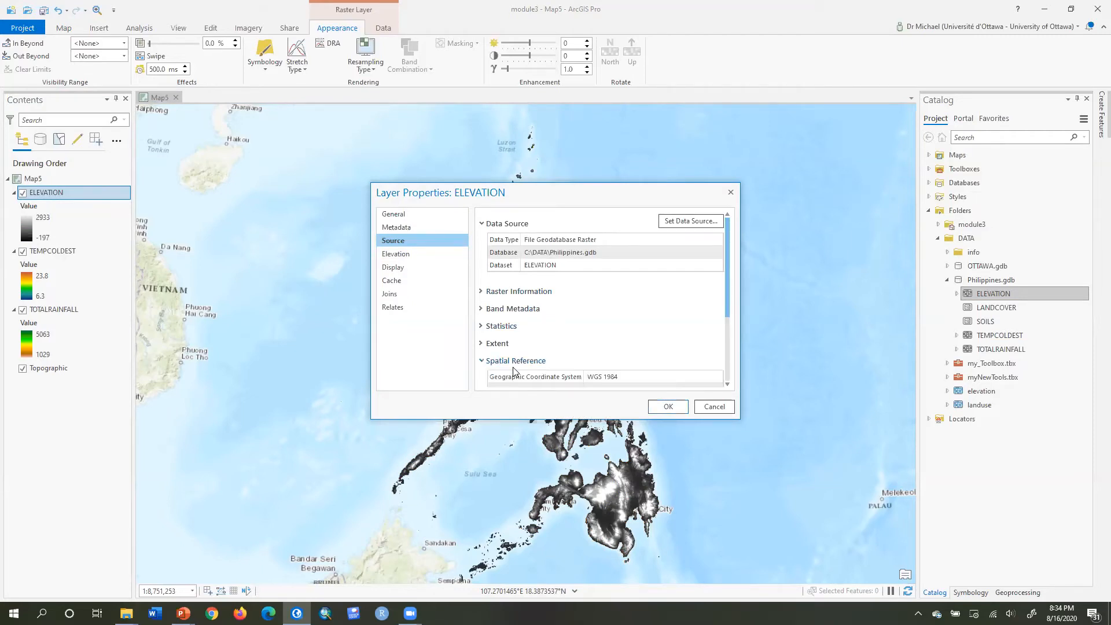
pyautogui.click(578, 376)
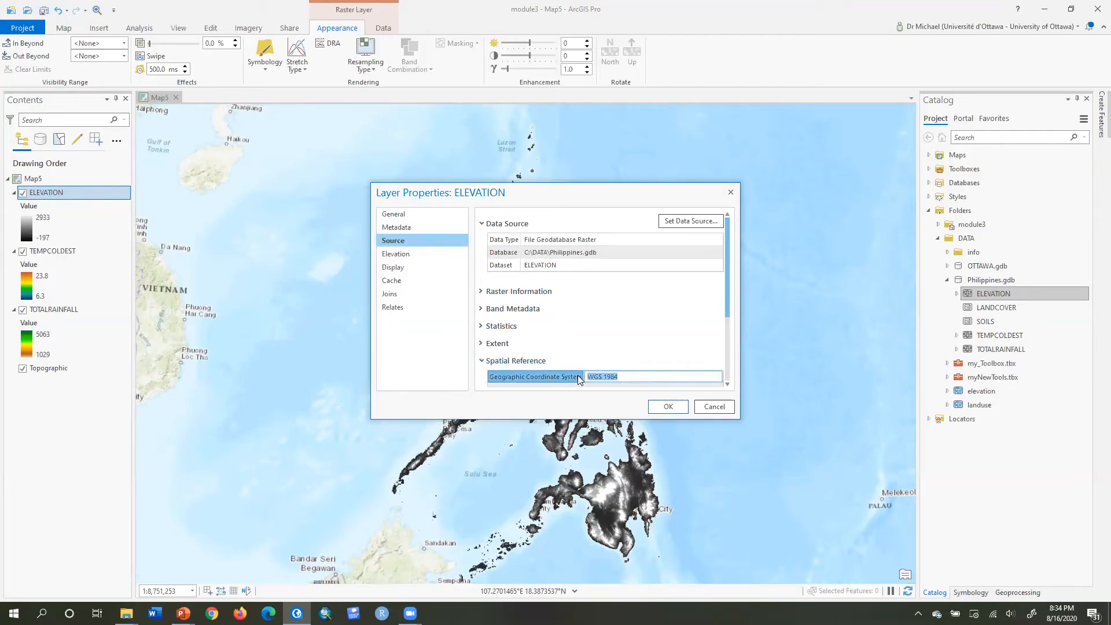
pyautogui.click(480, 292)
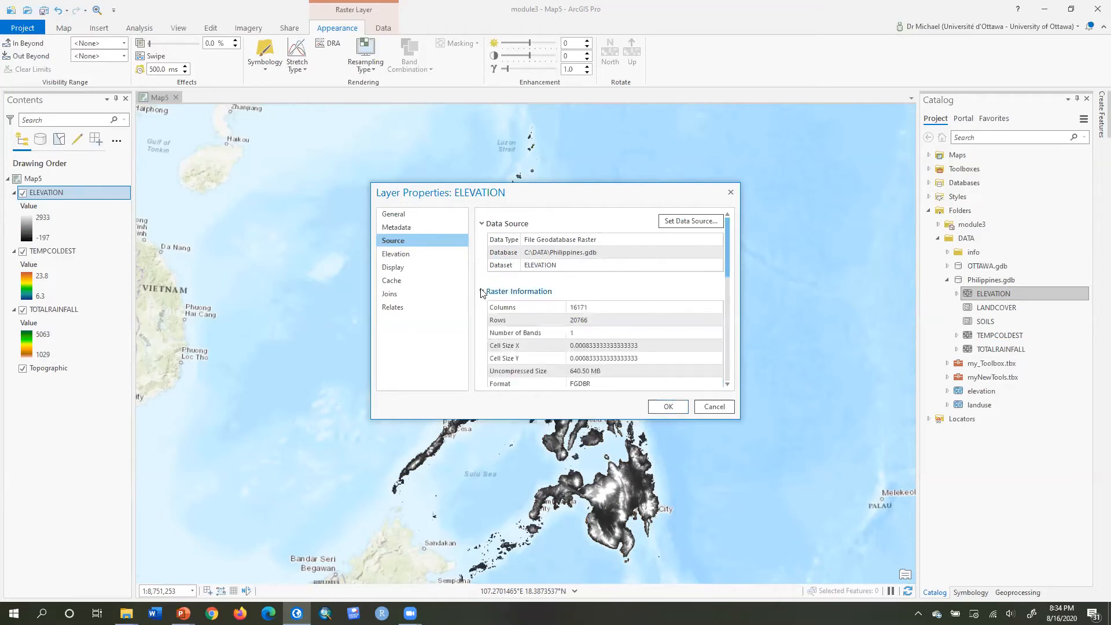
pyautogui.click(574, 349)
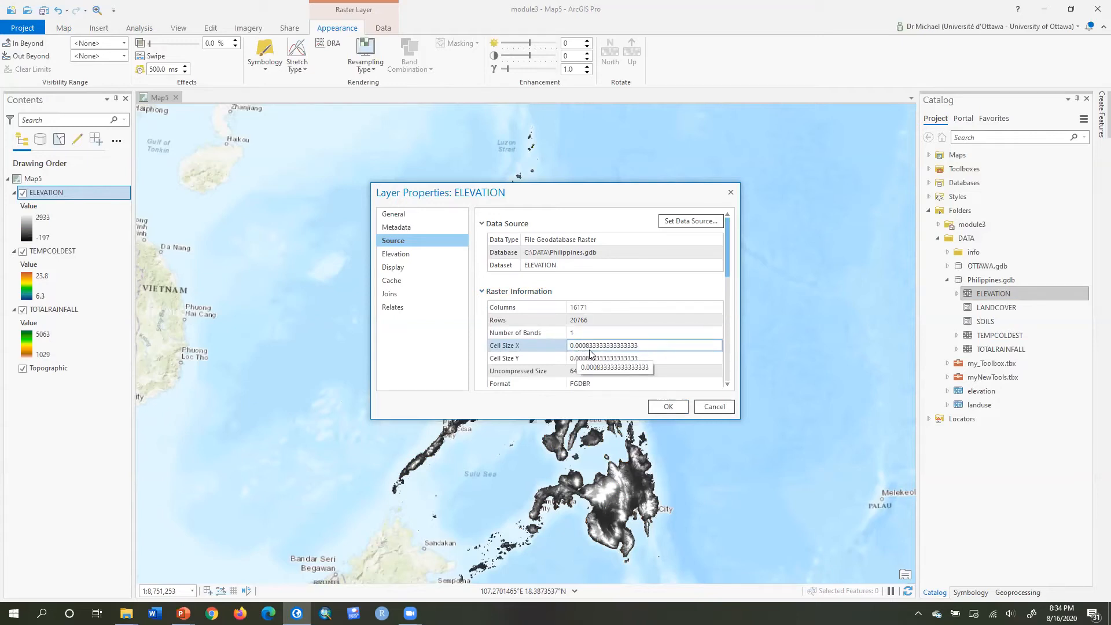
pyautogui.click(591, 356)
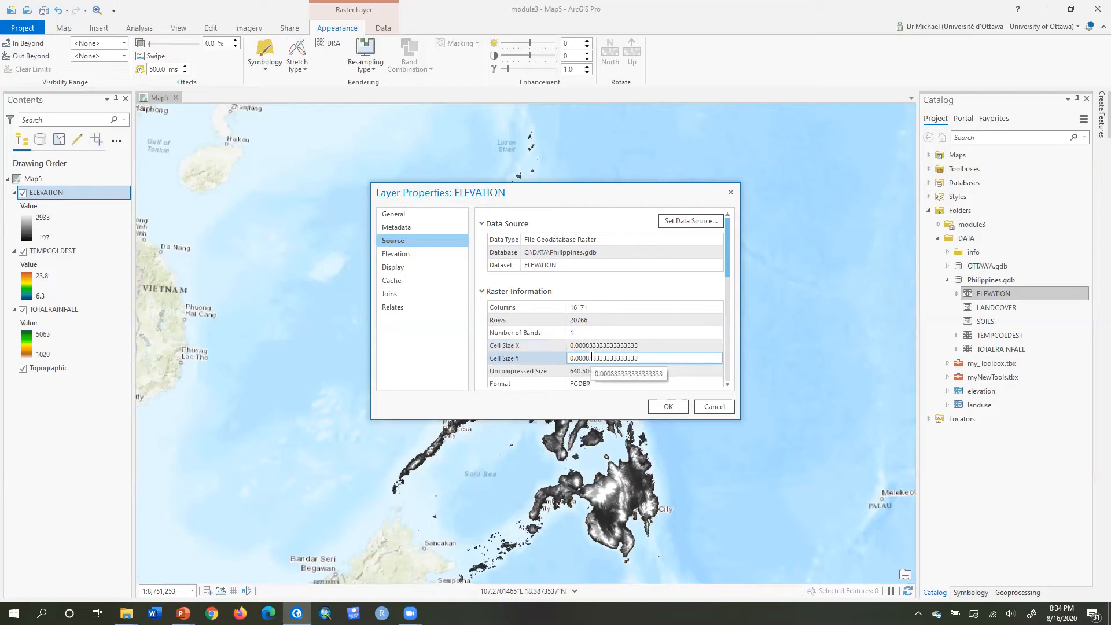
pyautogui.click(713, 407)
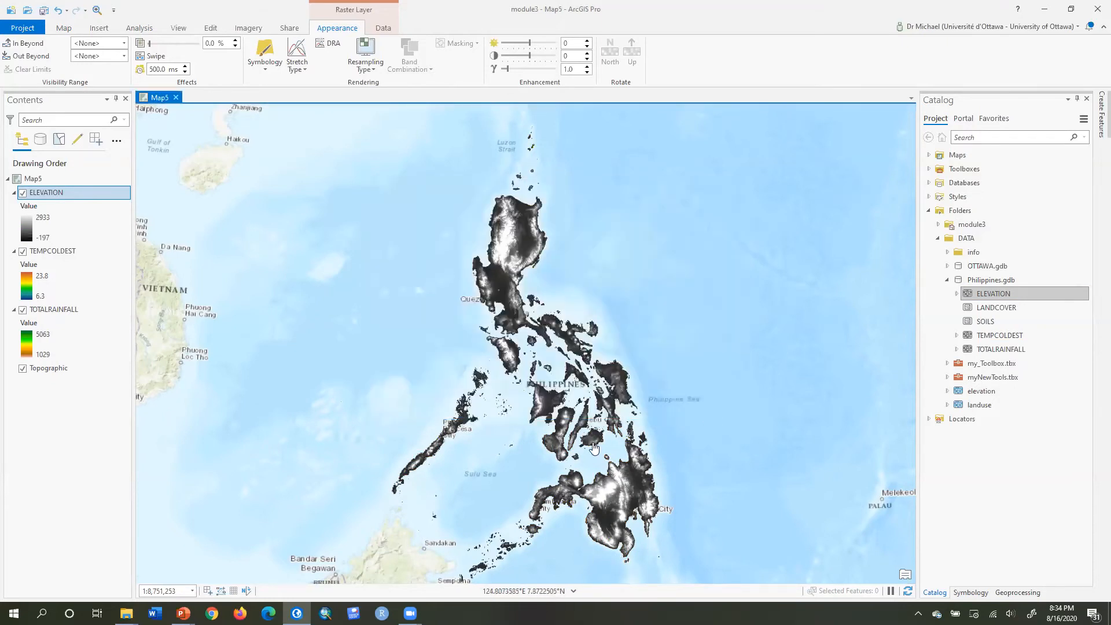
# Zoom in on northern Luzon to compare the pixel resolution of the elevation and climate rasters.
pyautogui.scroll(2, 503, 213)
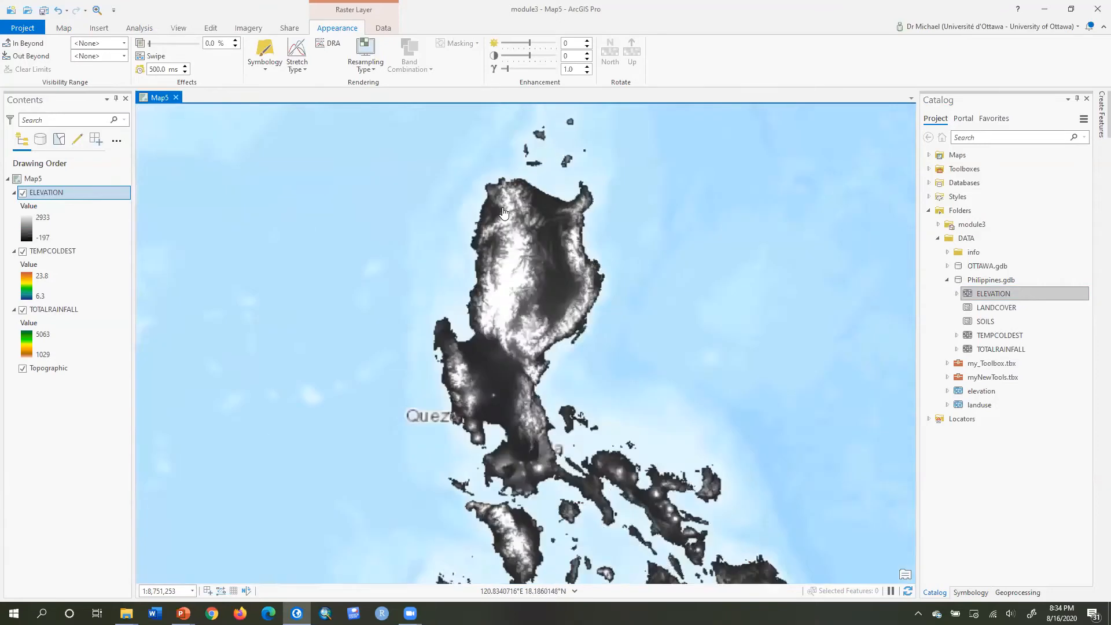
pyautogui.scroll(10, 503, 213)
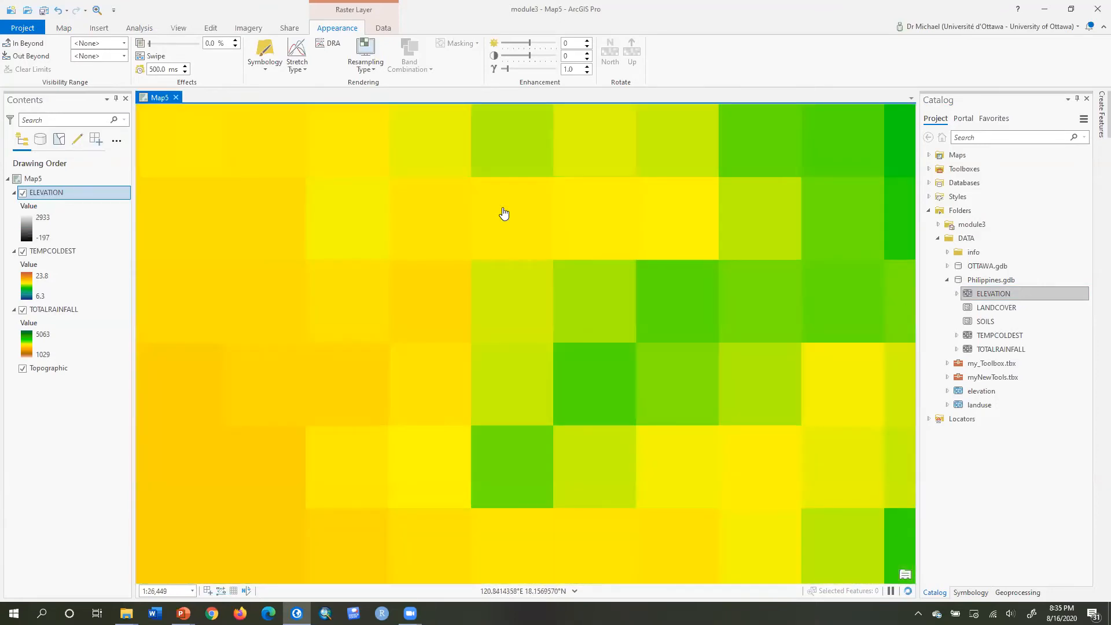
pyautogui.scroll(3, 503, 213)
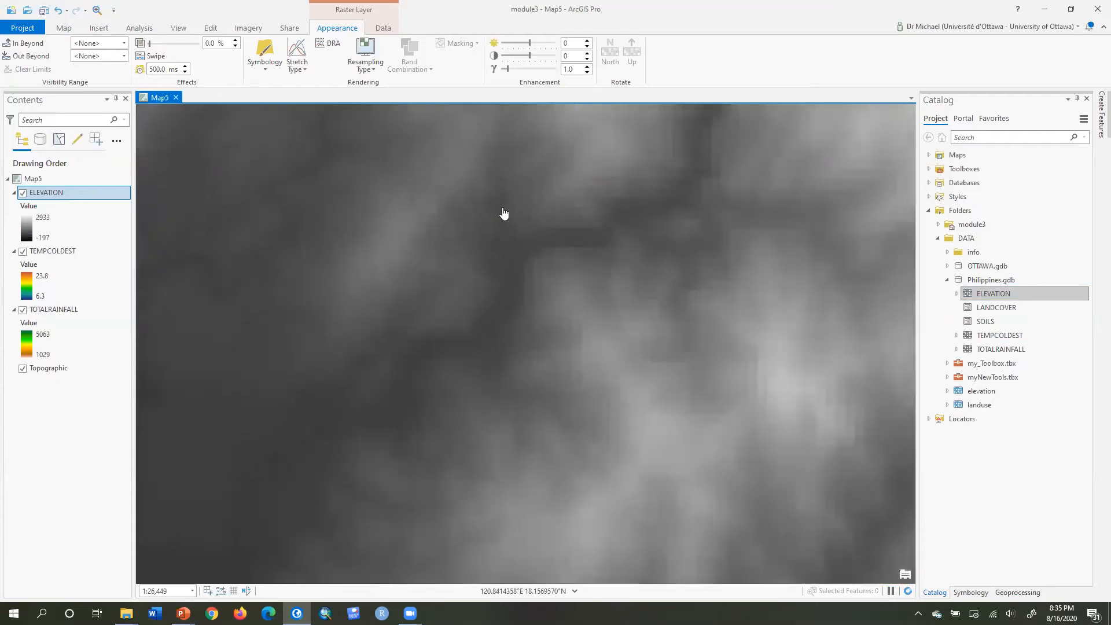
pyautogui.scroll(1, 503, 212)
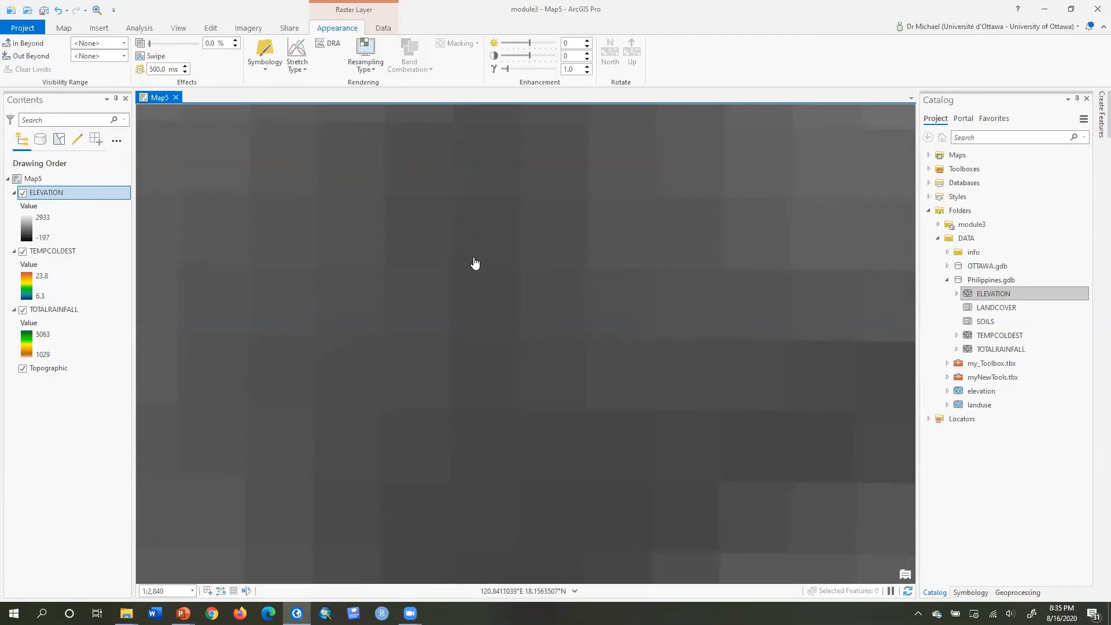
pyautogui.scroll(-5, 474, 263)
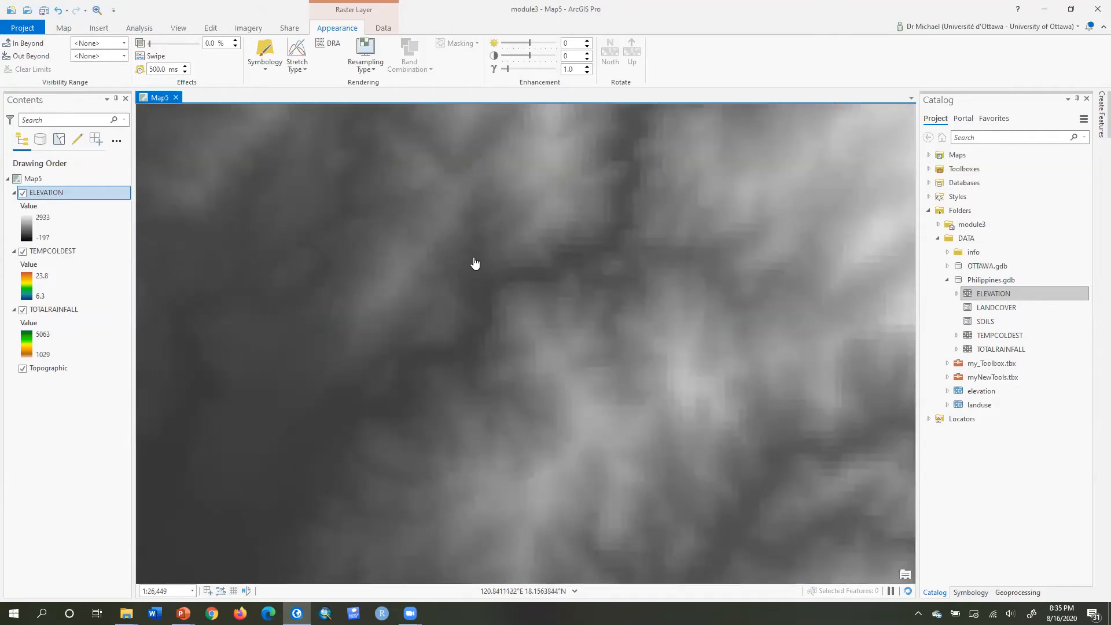
pyautogui.scroll(-5, 474, 264)
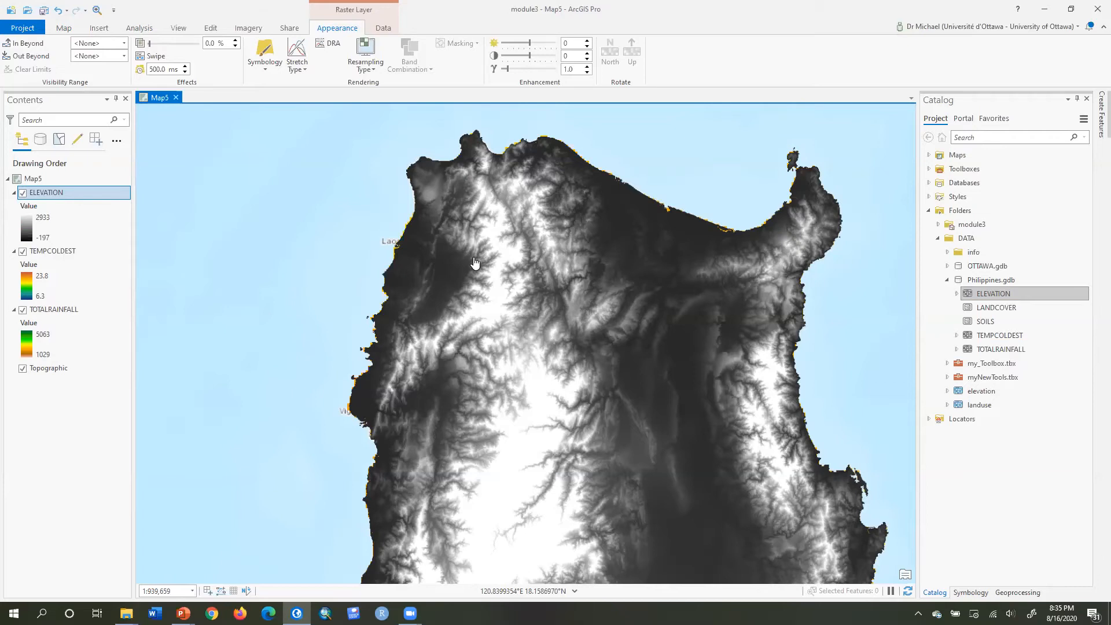
# Add the SOILS feature class from Philippines.gdb to the map.
pyautogui.click(983, 321)
pyautogui.moveTo(983, 321); pyautogui.dragTo(38, 198)
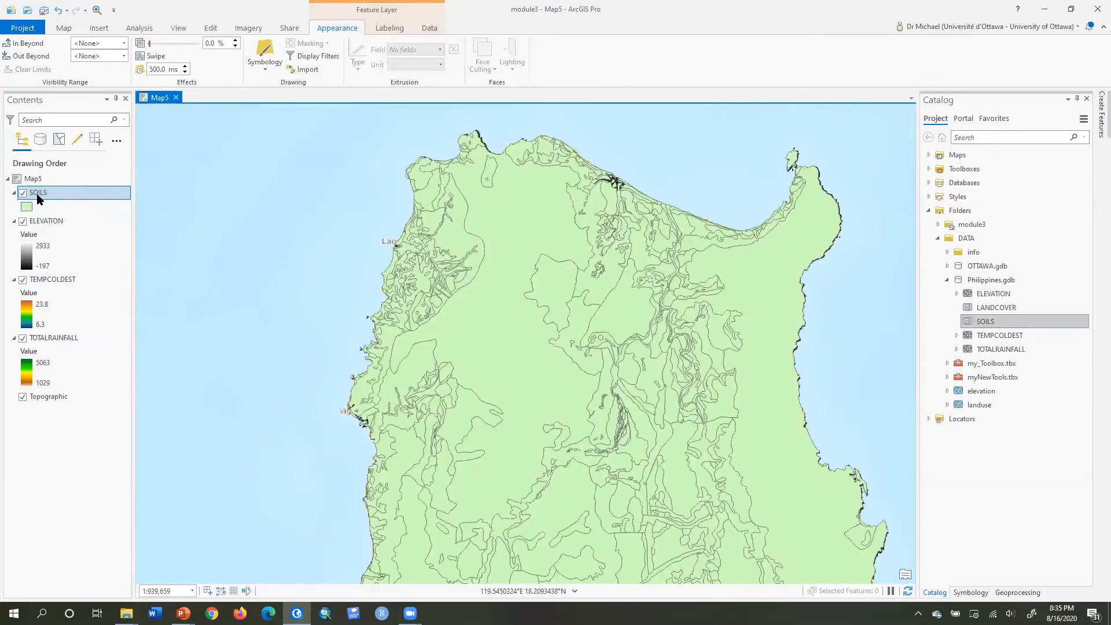
# Symbolize the SOILS layer with unique values based on the SOIL_CODE field.
pyautogui.click(258, 68)
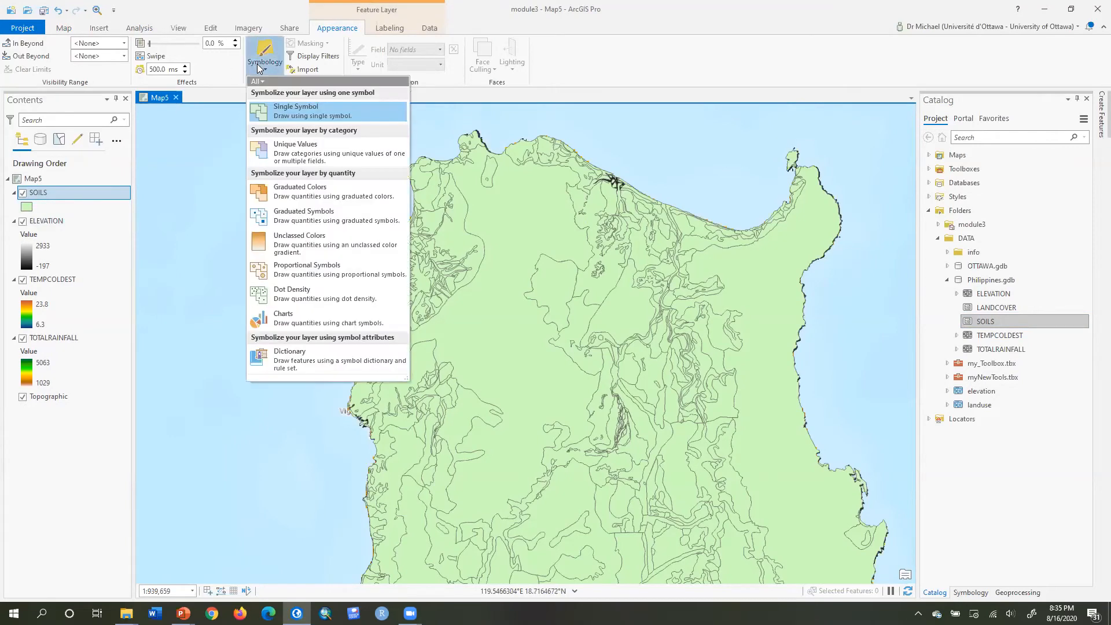
pyautogui.click(289, 159)
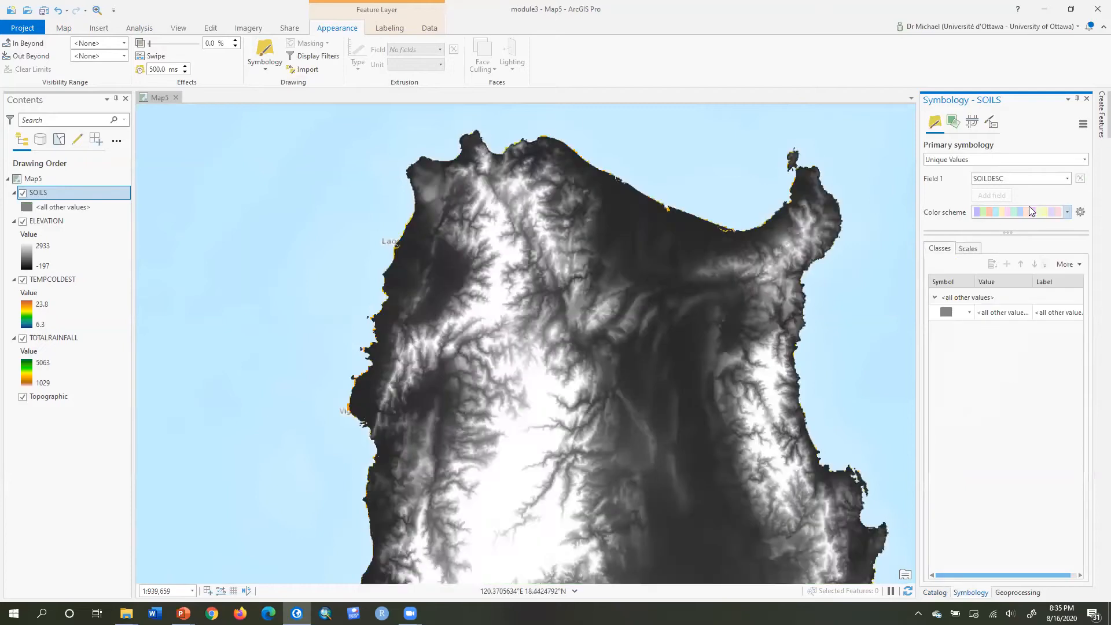
pyautogui.click(1067, 178)
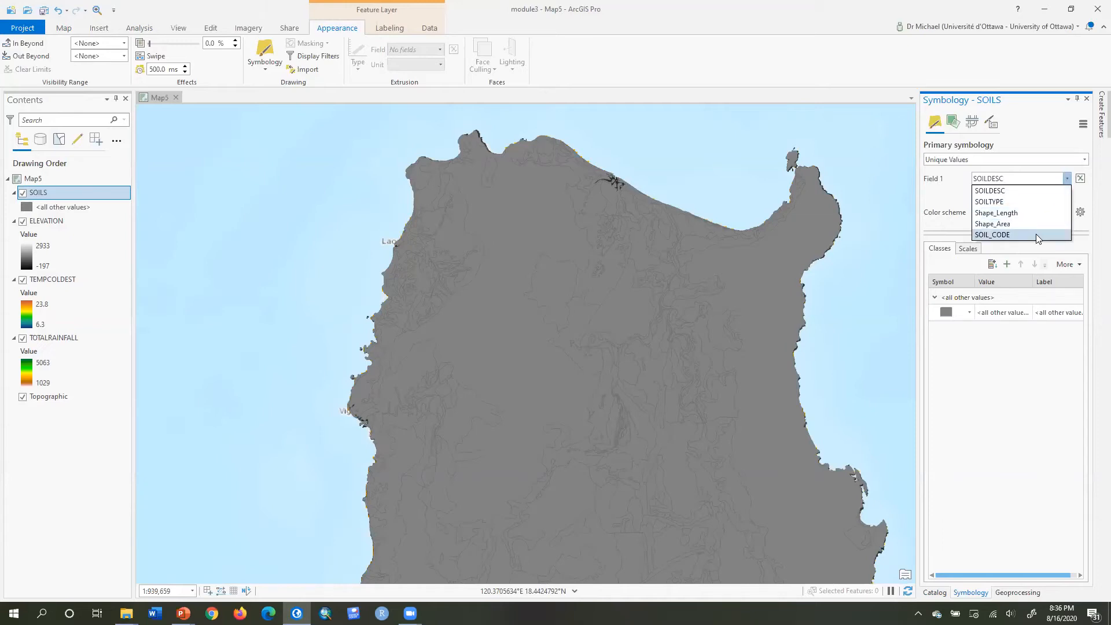
pyautogui.click(1030, 201)
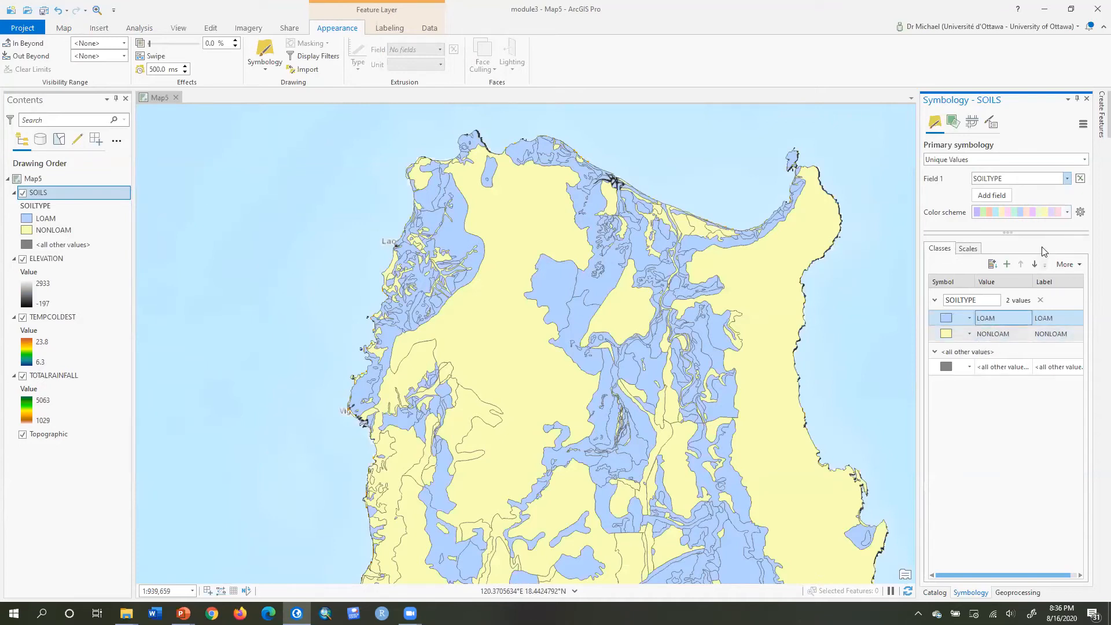
pyautogui.click(1068, 179)
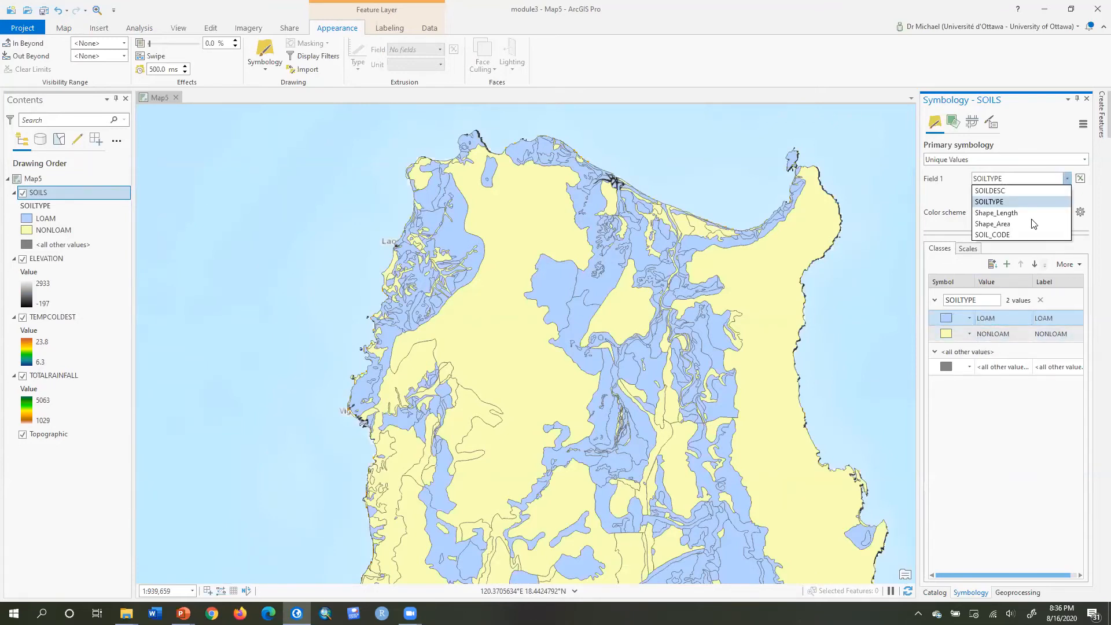
pyautogui.click(1022, 232)
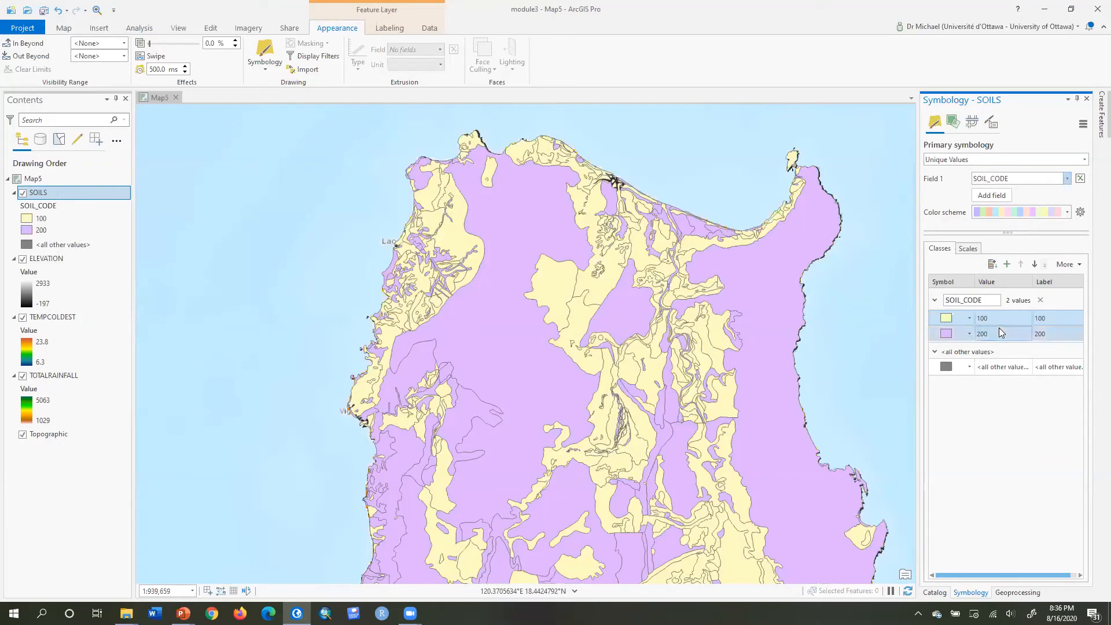
# Open the SOILS attribute table and undock it as a floating window.
pyautogui.rightClick(40, 198)
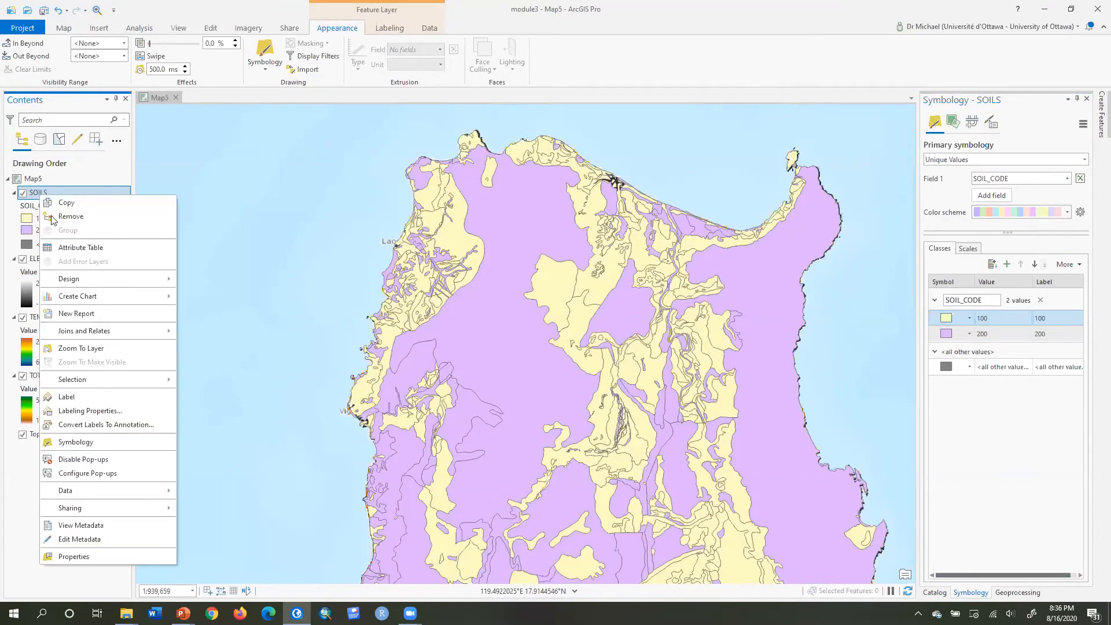
pyautogui.click(65, 249)
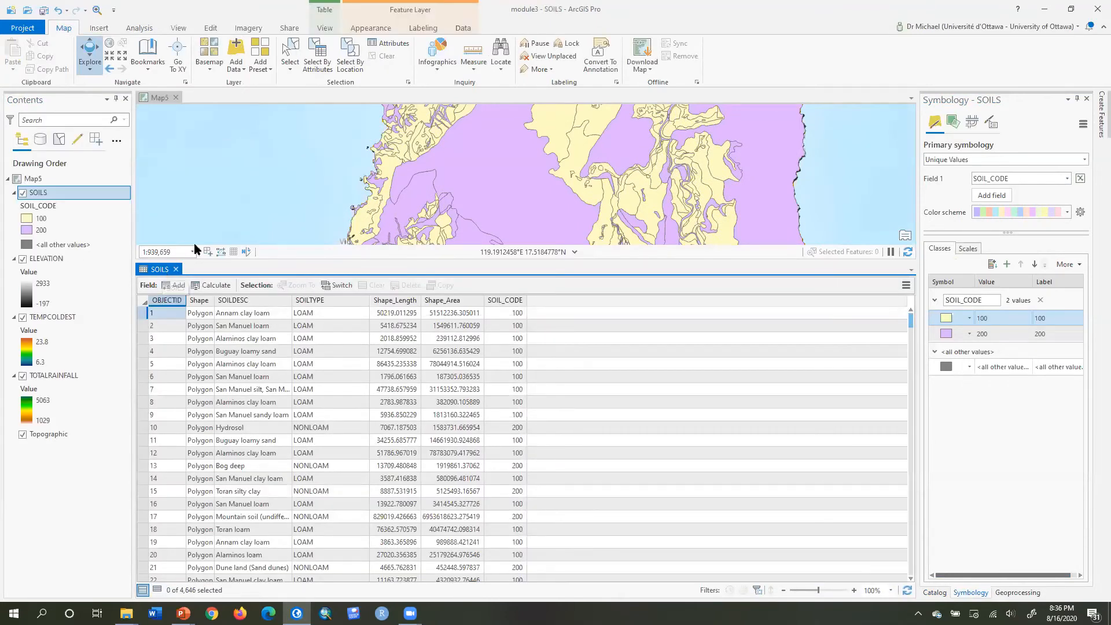
pyautogui.moveTo(193, 243); pyautogui.dragTo(258, 165)
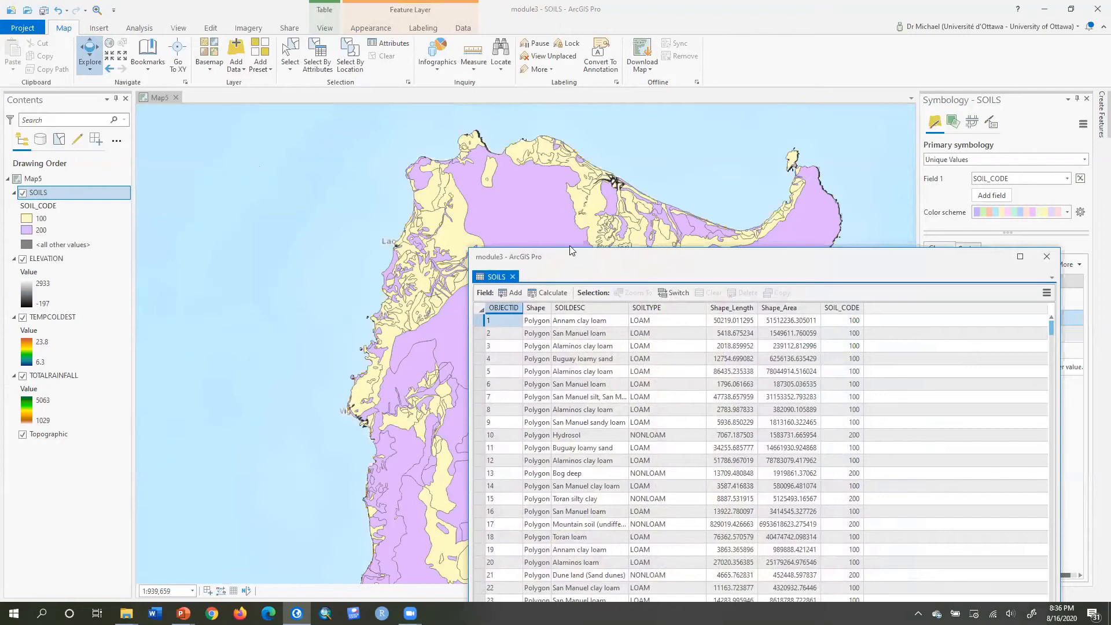
# Examine the SOILTYPE and SOIL_CODE values of the SOILS records in the attribute table, then close the table.
pyautogui.moveTo(570, 250); pyautogui.dragTo(625, 121)
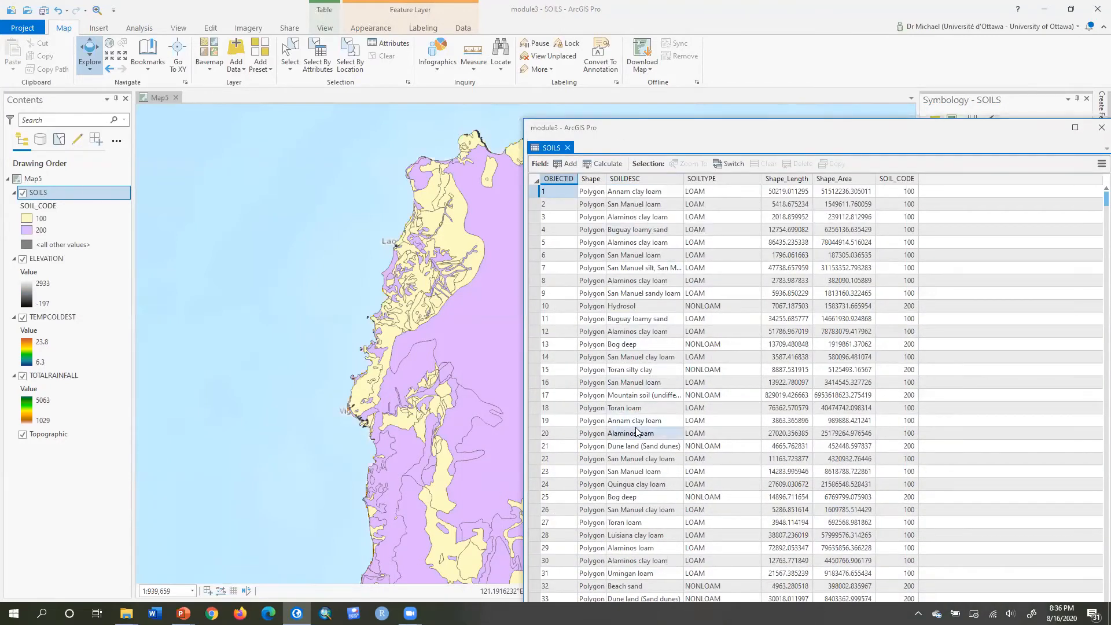
pyautogui.click(708, 179)
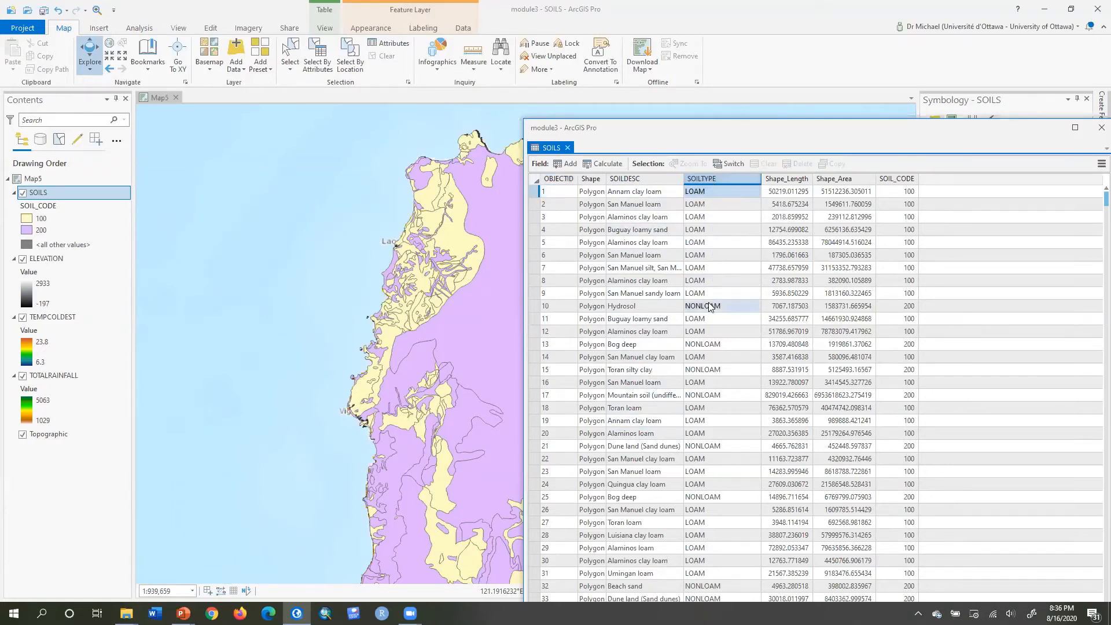
pyautogui.click(896, 178)
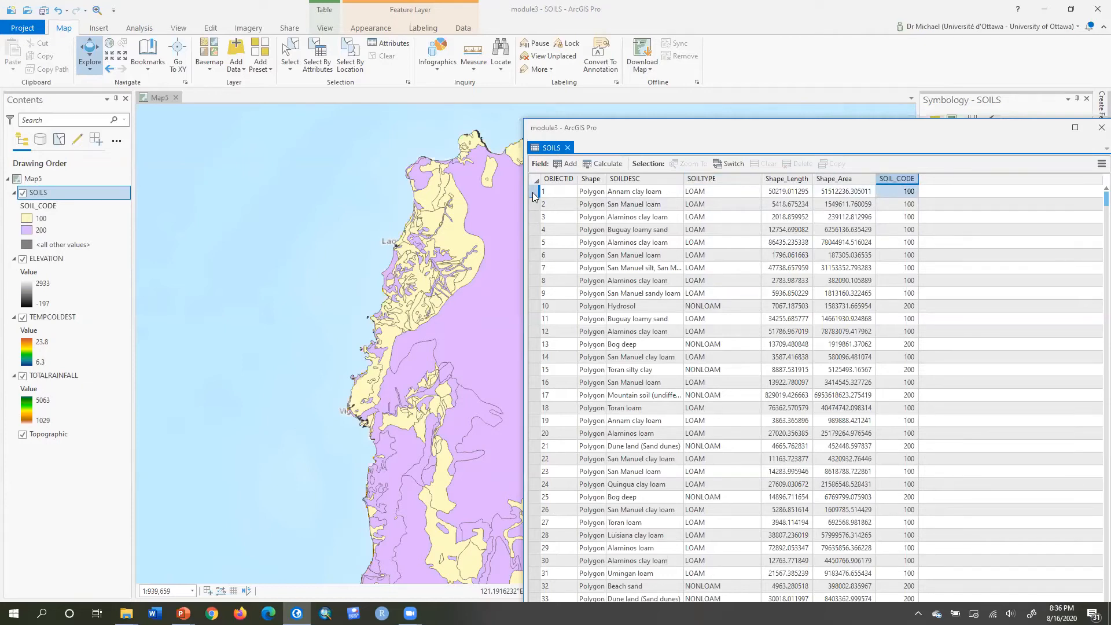
pyautogui.moveTo(533, 192); pyautogui.dragTo(533, 205)
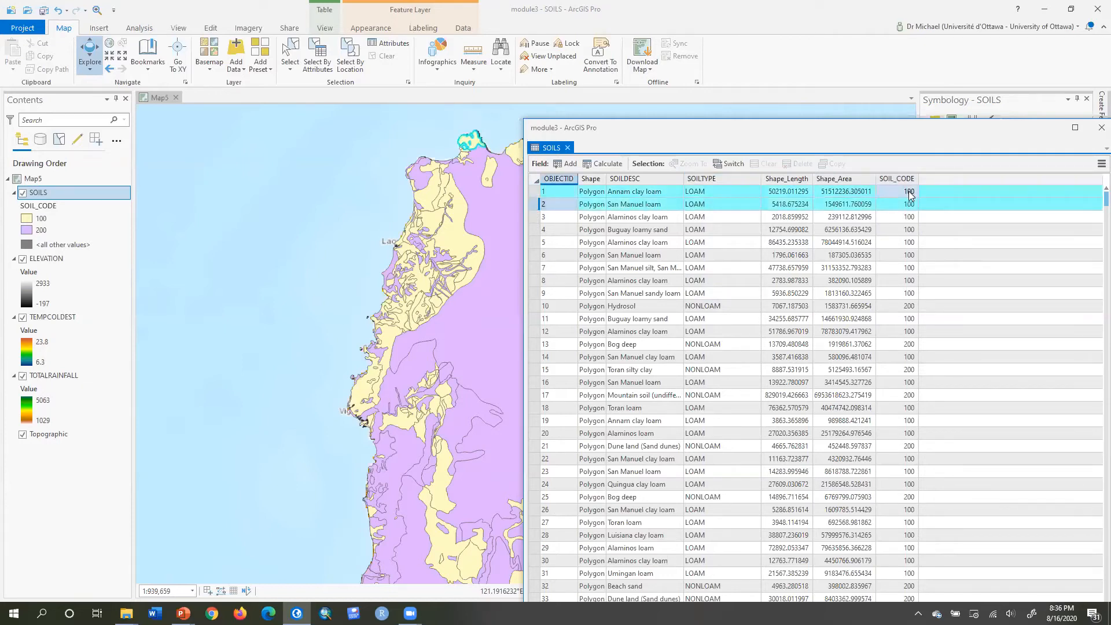
pyautogui.click(533, 306)
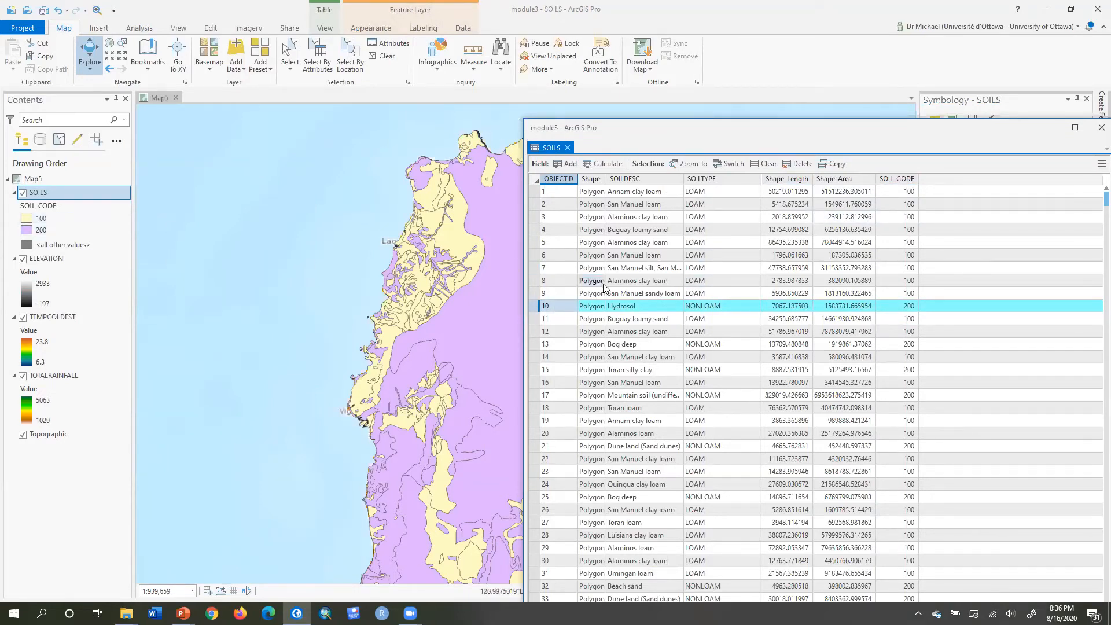
pyautogui.click(904, 181)
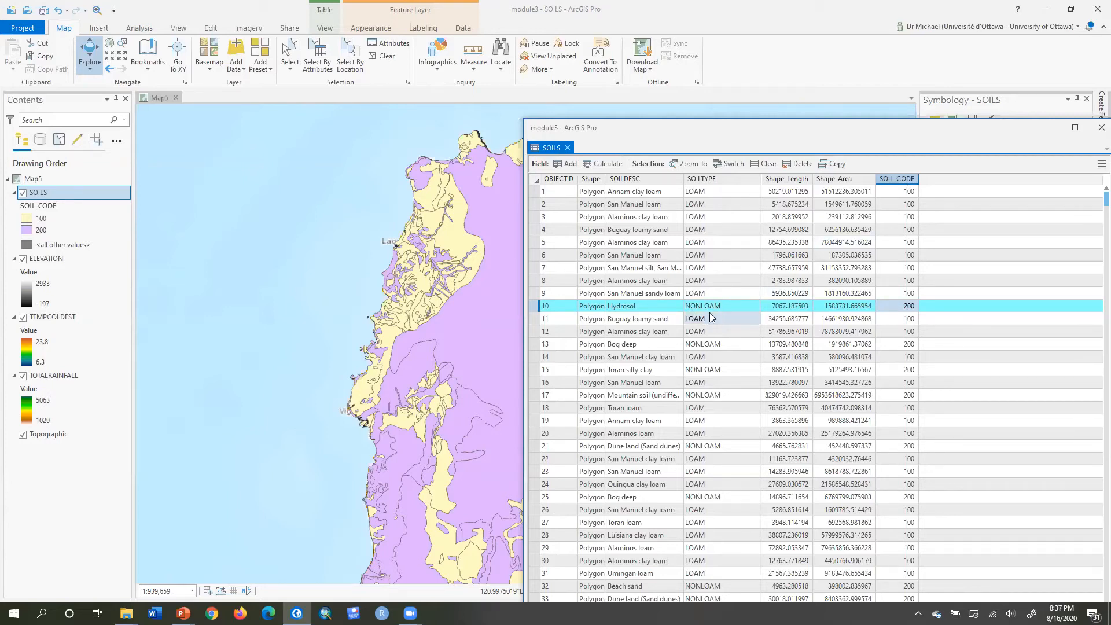
pyautogui.click(568, 147)
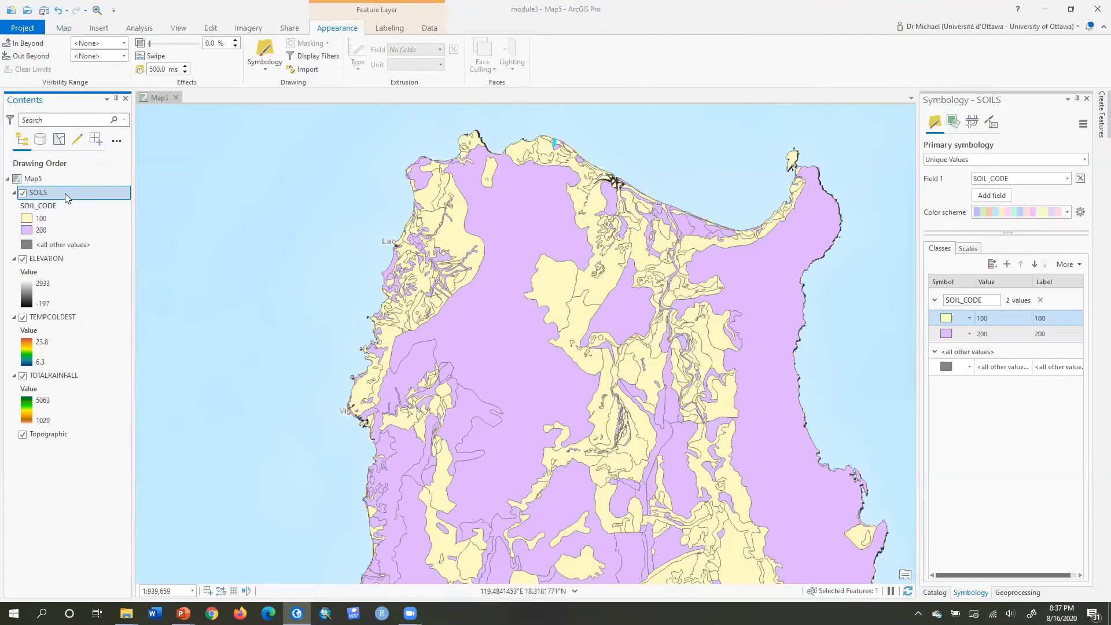
# Create a new toolbox named durian inside Philippines.gdb.
pyautogui.rightClick(52, 375)
pyautogui.click(106, 174)
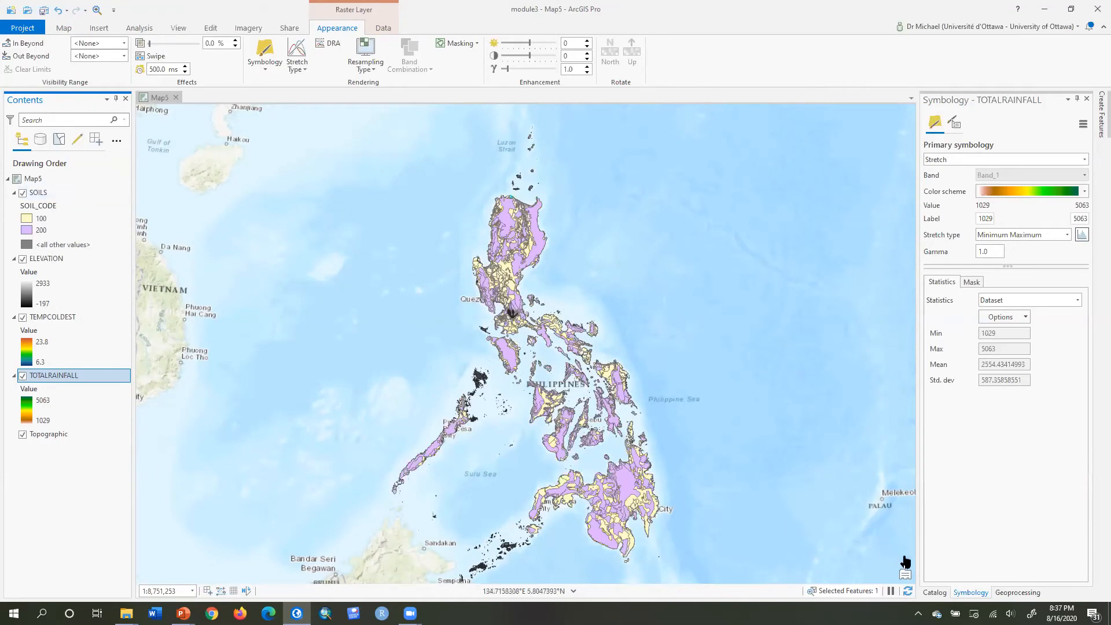
pyautogui.click(933, 592)
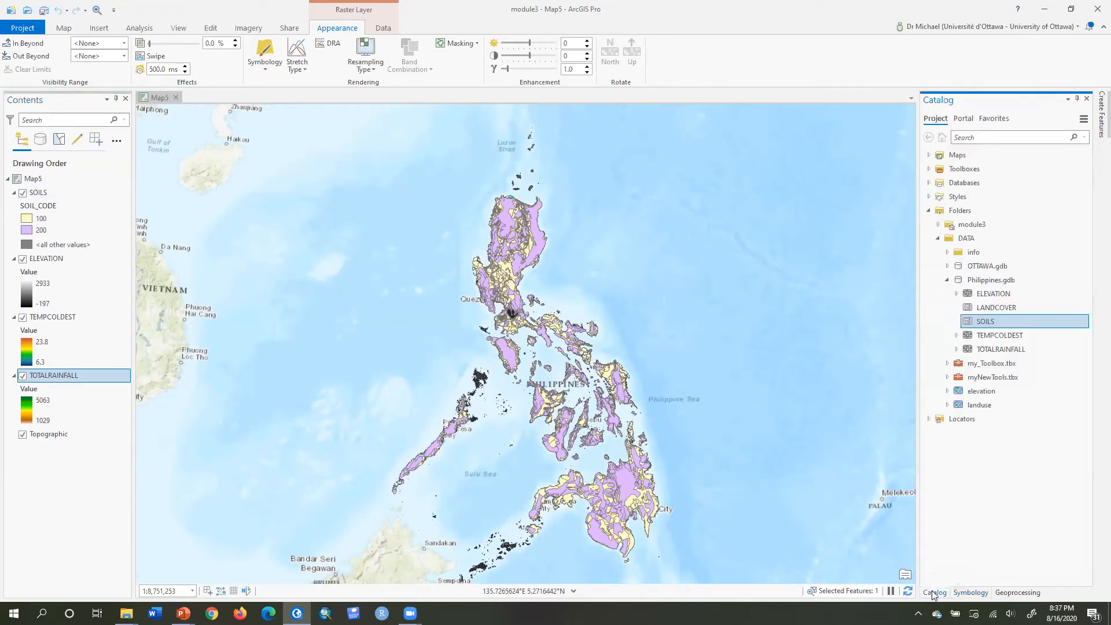
pyautogui.click(984, 283)
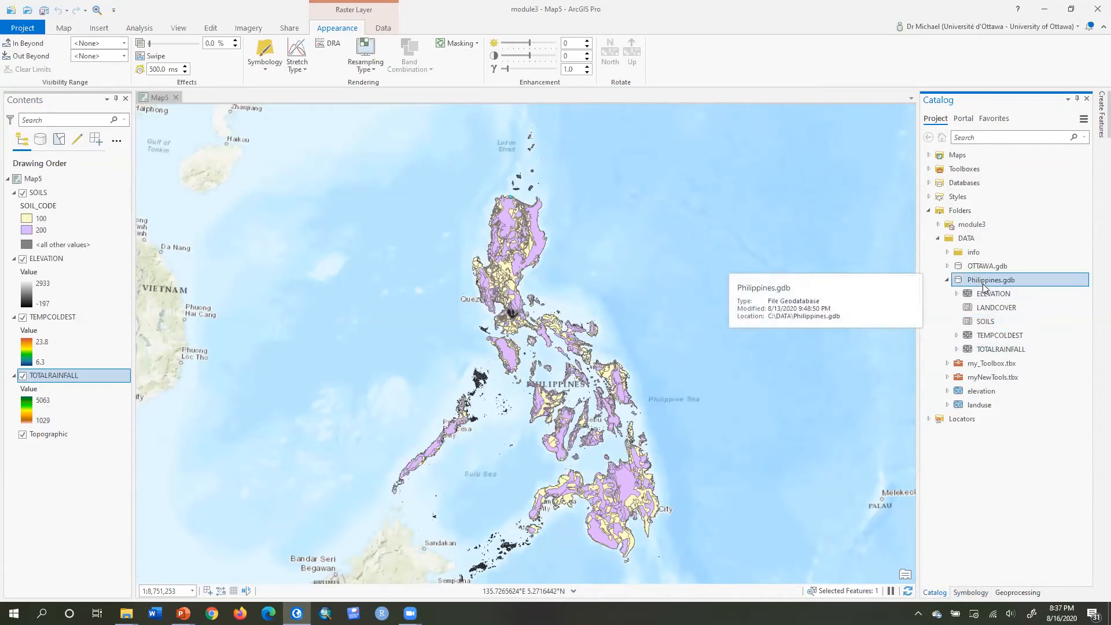
pyautogui.rightClick(984, 286)
pyautogui.moveTo(1010, 337)
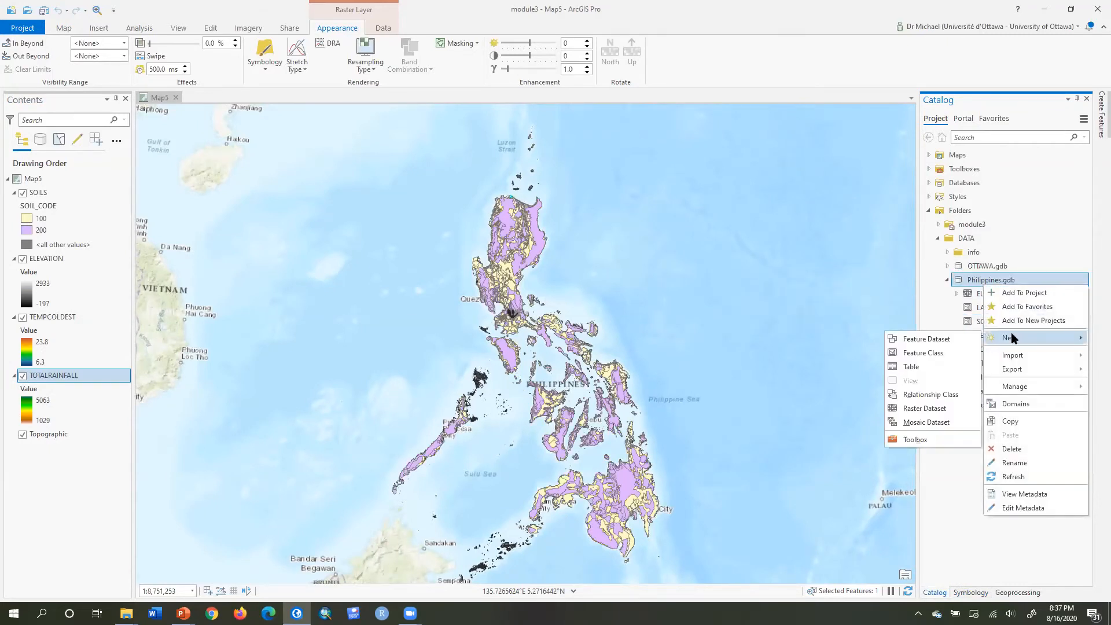
pyautogui.click(930, 439)
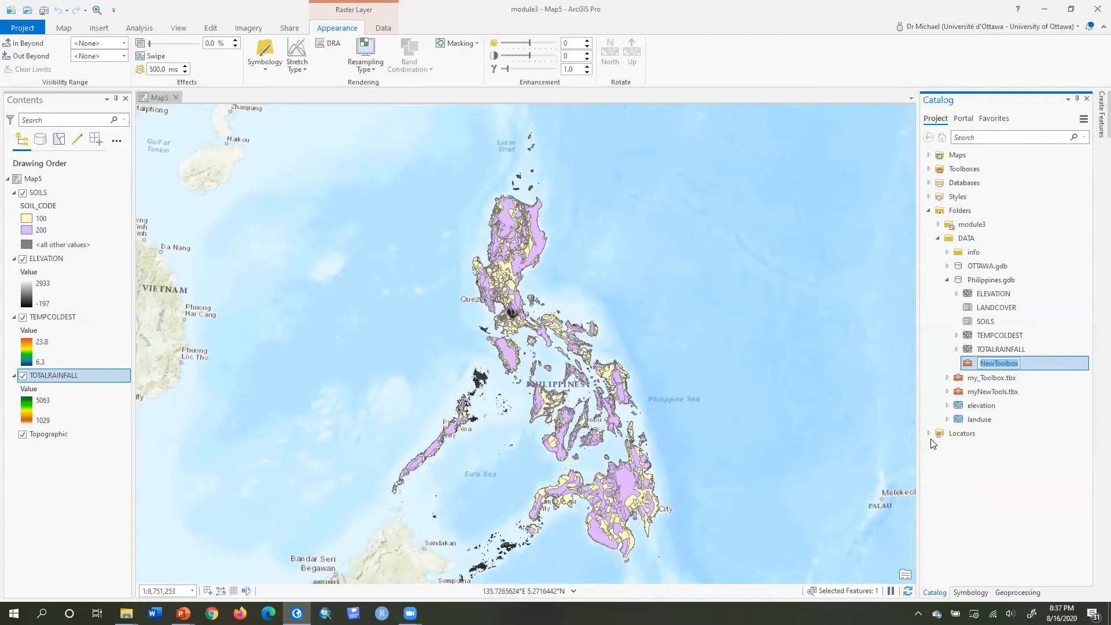
pyautogui.press('Return')
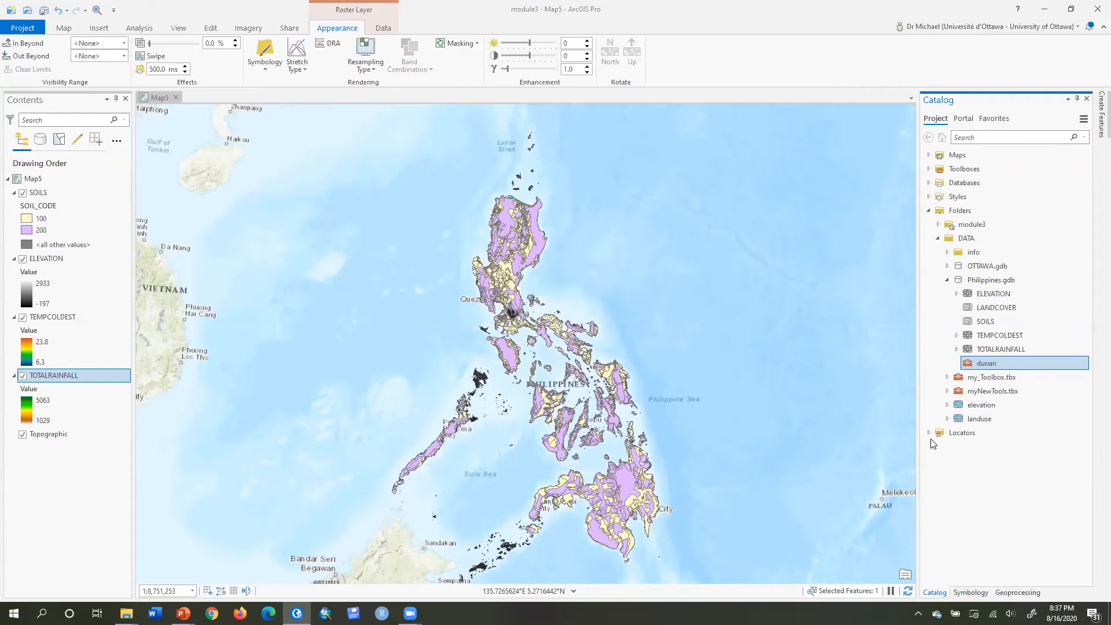
# Create a new model in the durian toolbox and add the SOILS layer to it.
pyautogui.rightClick(1021, 363)
pyautogui.moveTo(996, 376)
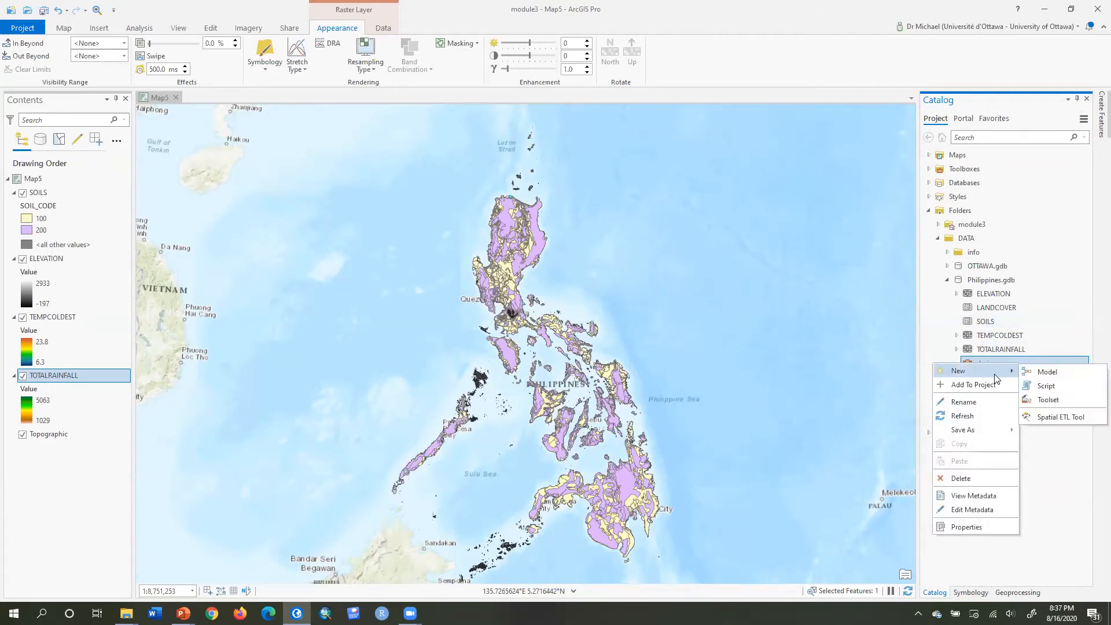
pyautogui.click(1047, 372)
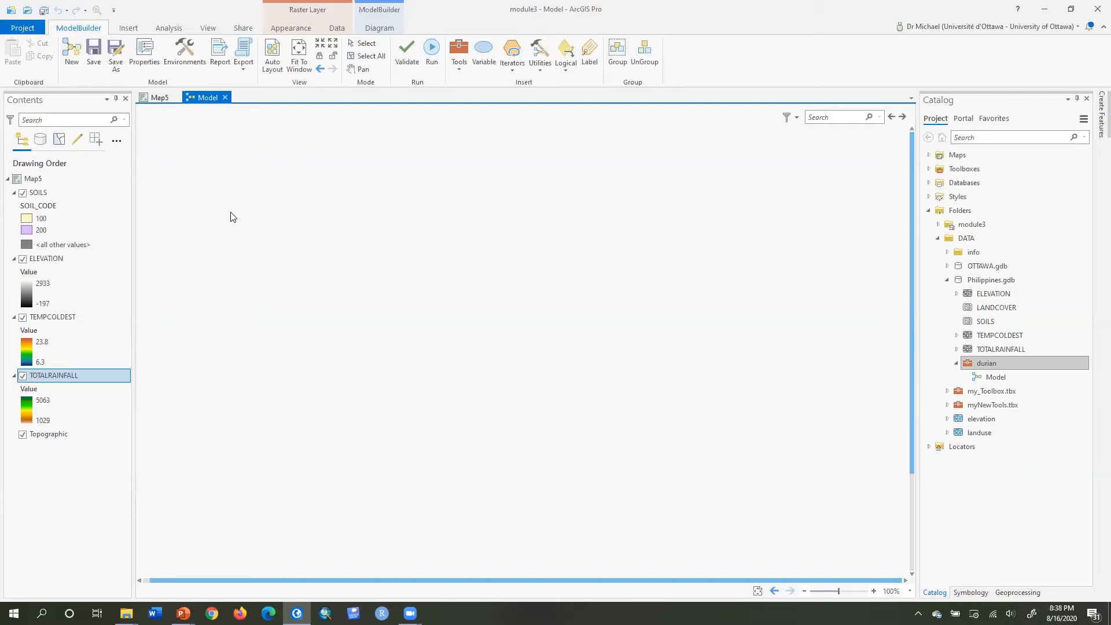
pyautogui.moveTo(39, 192); pyautogui.dragTo(227, 175)
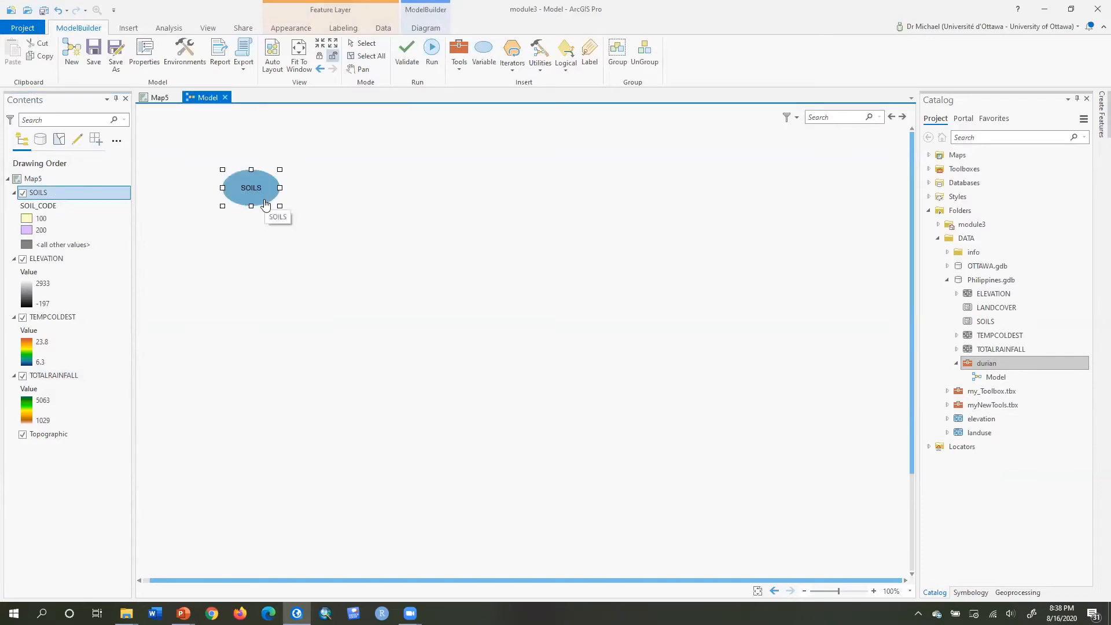
pyautogui.moveTo(521, 346); pyautogui.dragTo(218, 182)
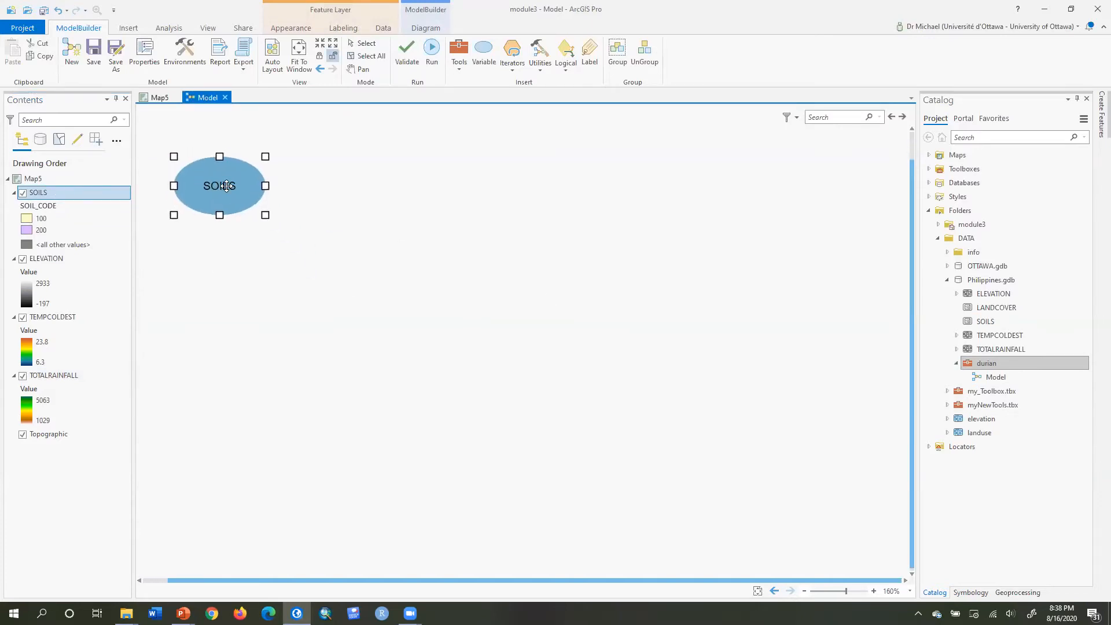
pyautogui.click(243, 305)
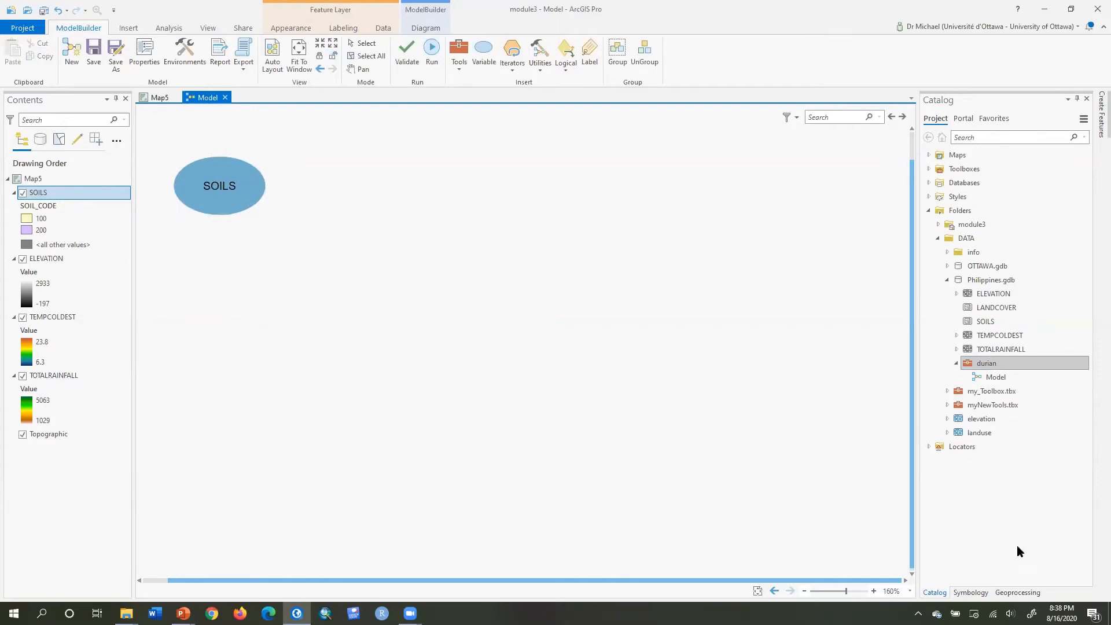
# Add the Polygon to Raster tool to the model and connect SOILS as its input.
pyautogui.click(1020, 593)
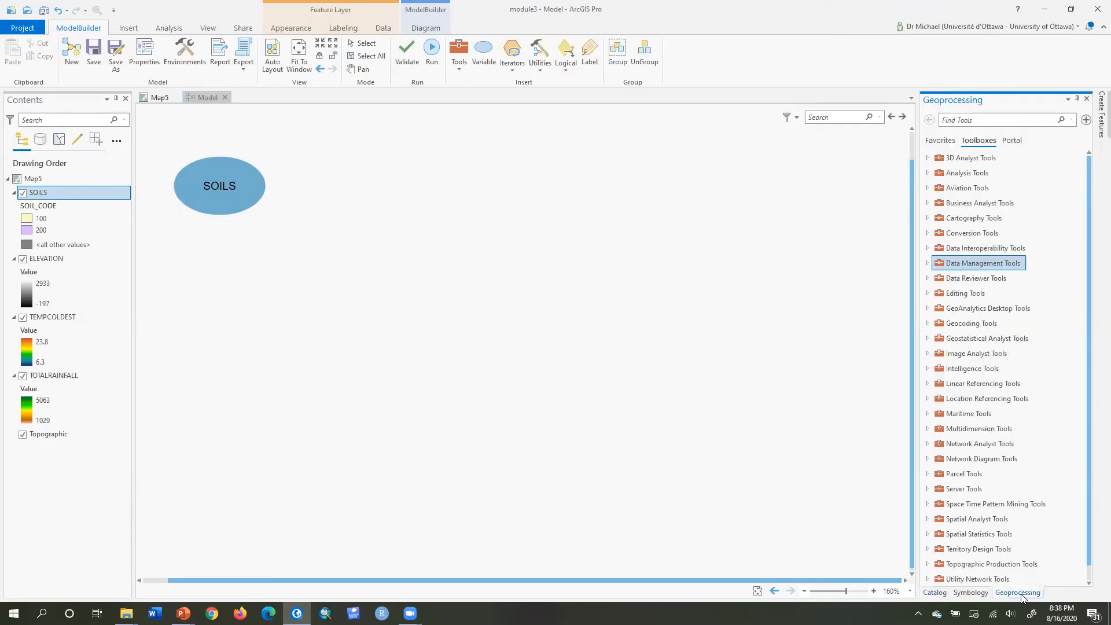
pyautogui.click(928, 235)
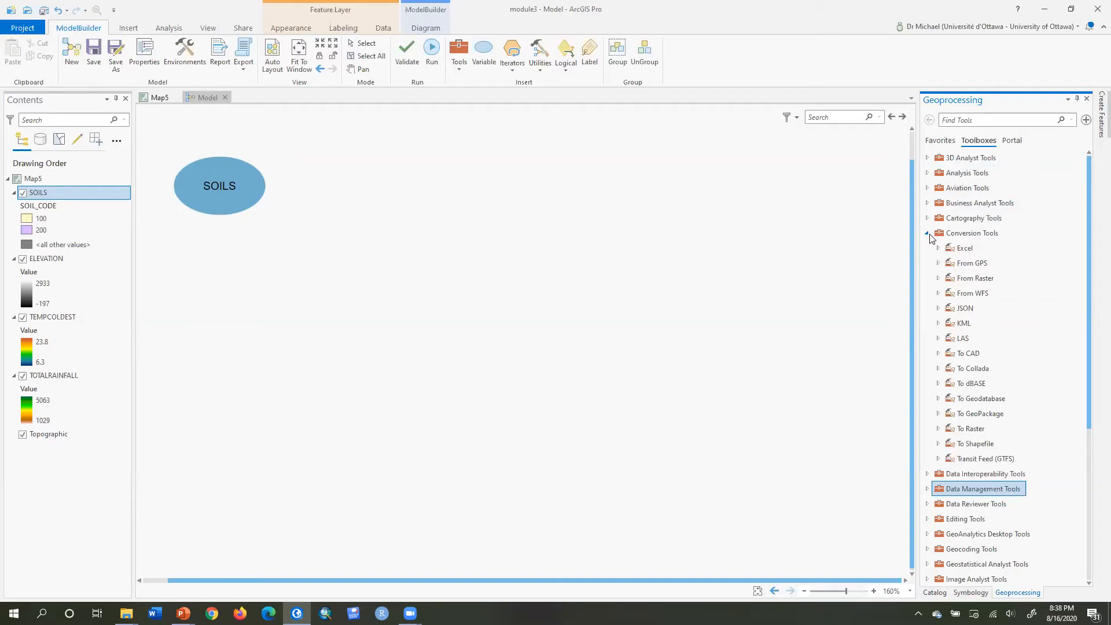
pyautogui.click(937, 429)
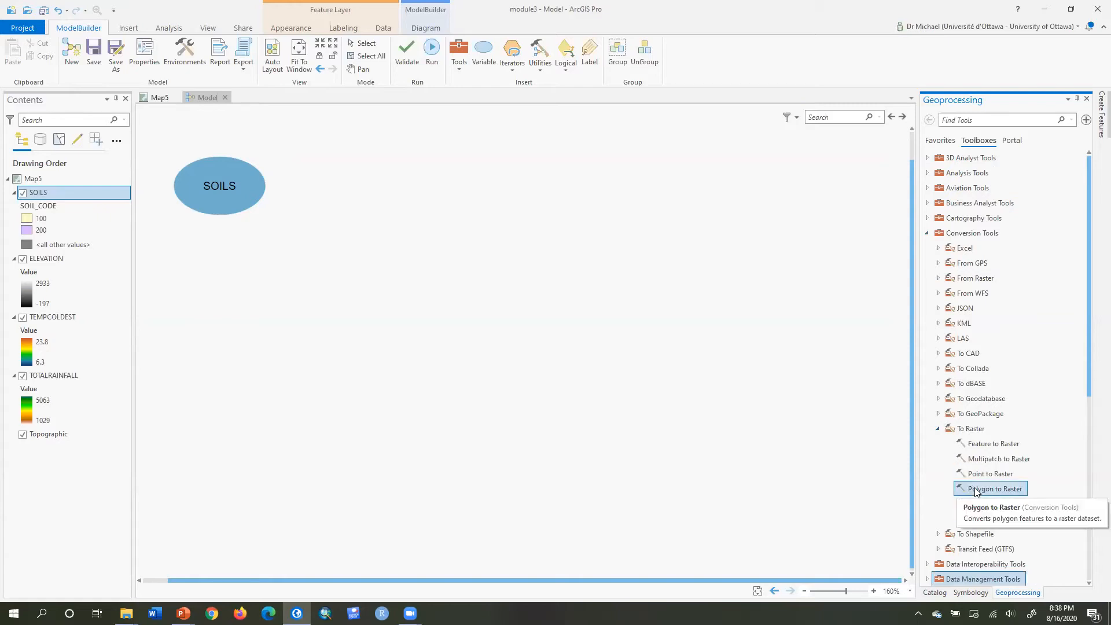
pyautogui.moveTo(976, 492); pyautogui.dragTo(340, 182)
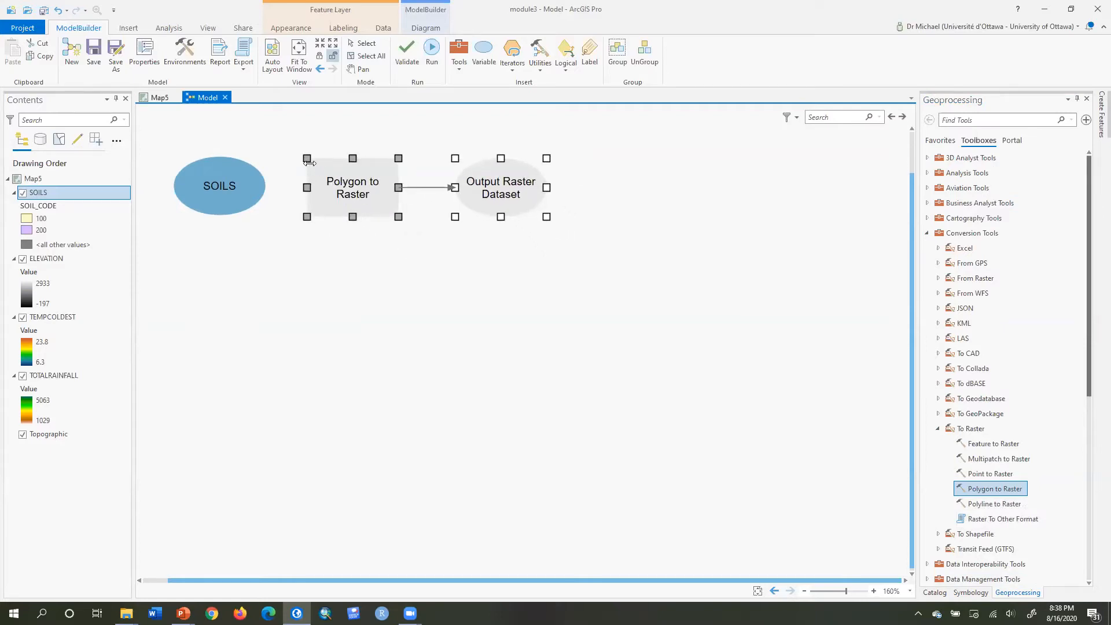
pyautogui.moveTo(235, 175); pyautogui.dragTo(352, 175)
pyautogui.click(374, 184)
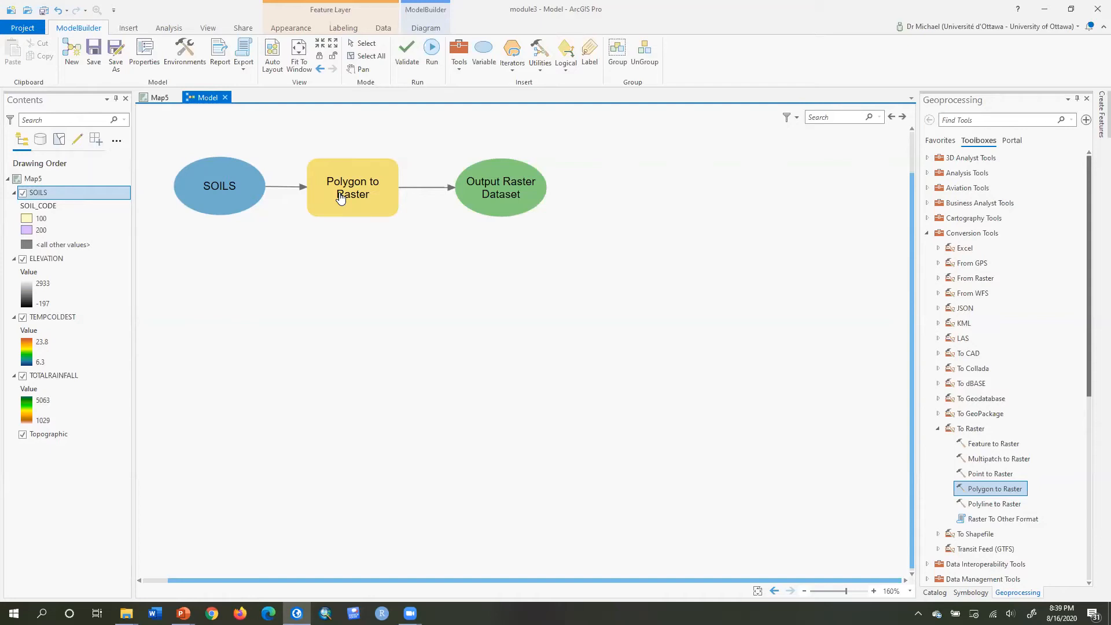
# Set the Polygon to Raster value field to SOIL_CODE and cell assignment type to Maximum combined area.
pyautogui.doubleClick(340, 198)
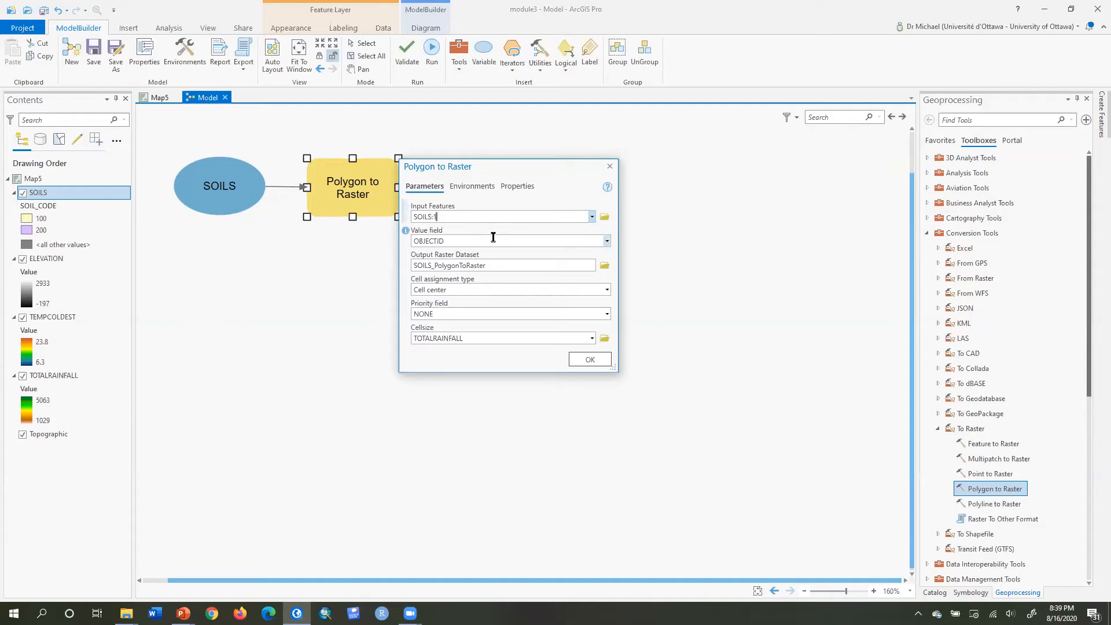
pyautogui.click(608, 242)
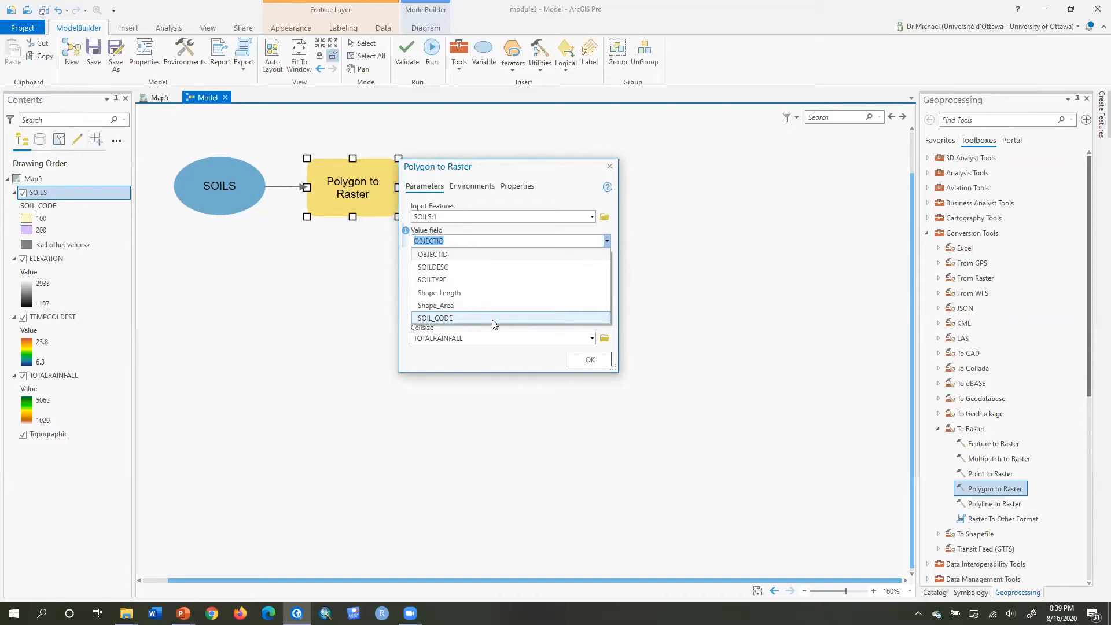
pyautogui.click(492, 318)
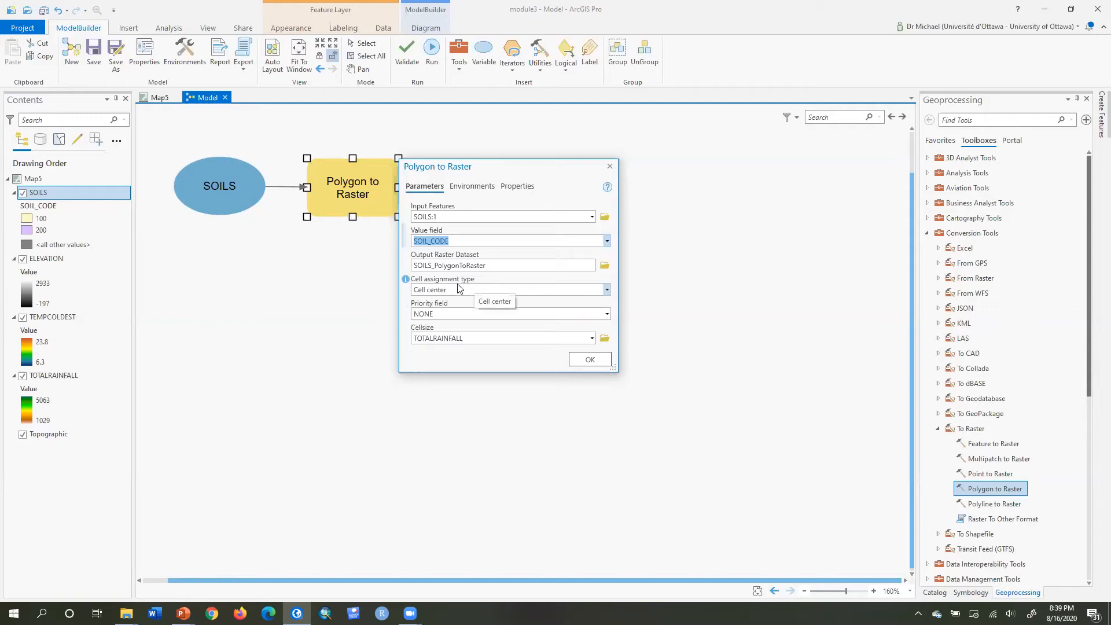
pyautogui.click(518, 286)
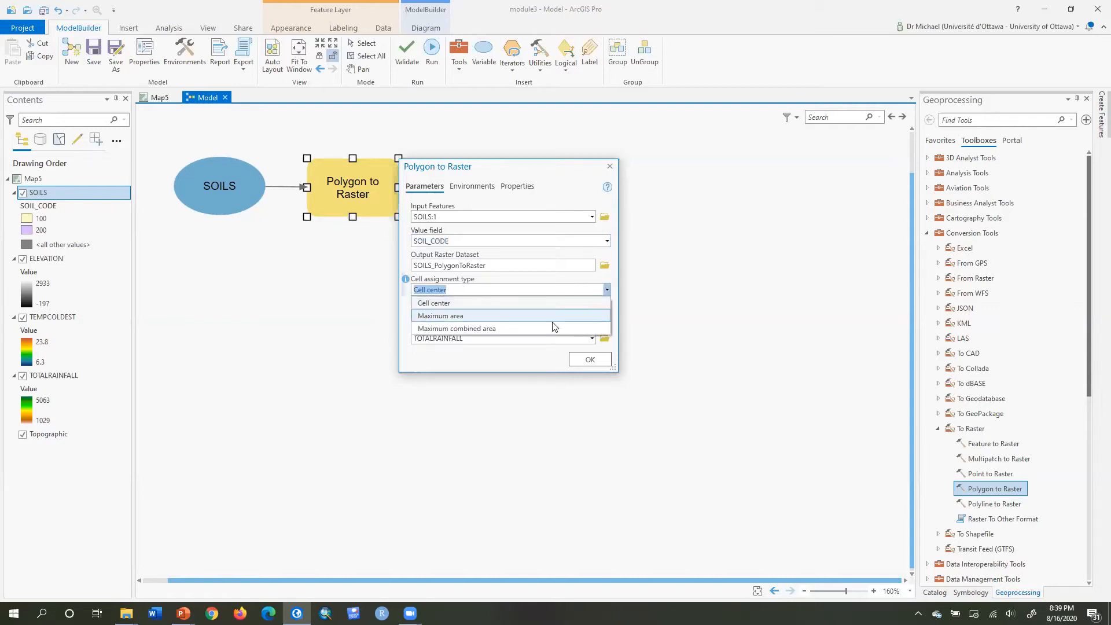
pyautogui.click(511, 329)
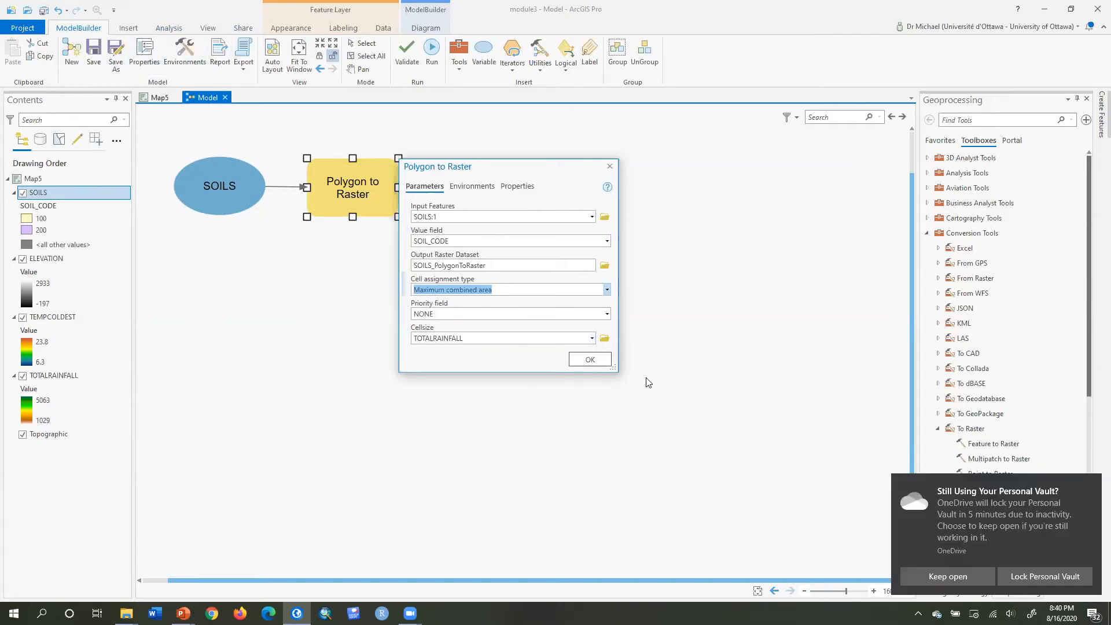
pyautogui.click(592, 361)
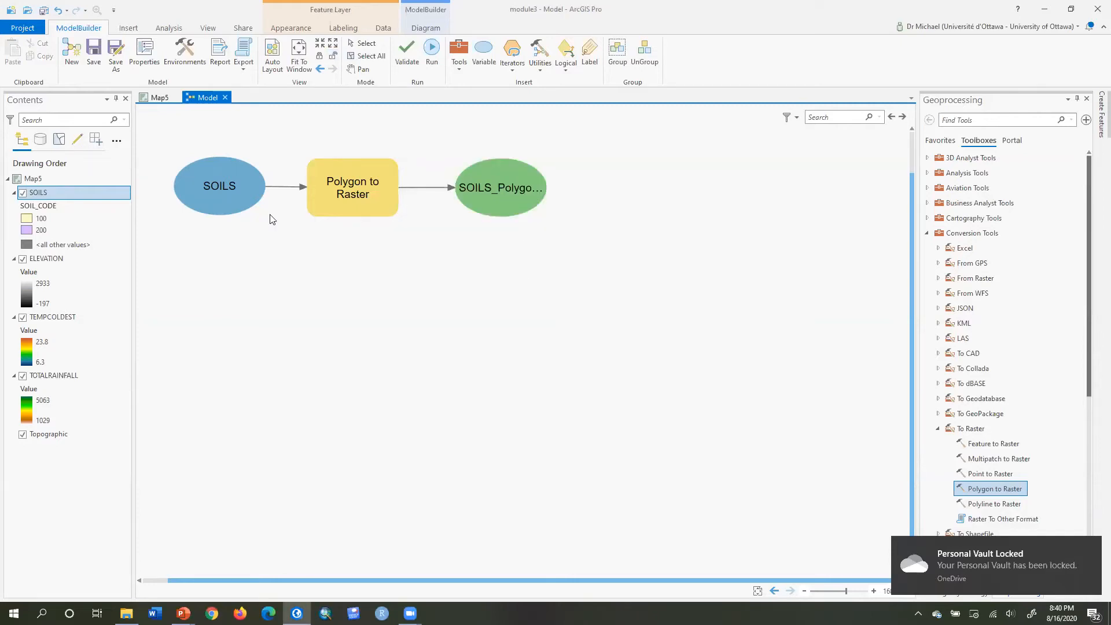
# Rename the tool's output raster to SoilsRaster.
pyautogui.rightClick(505, 188)
pyautogui.click(536, 249)
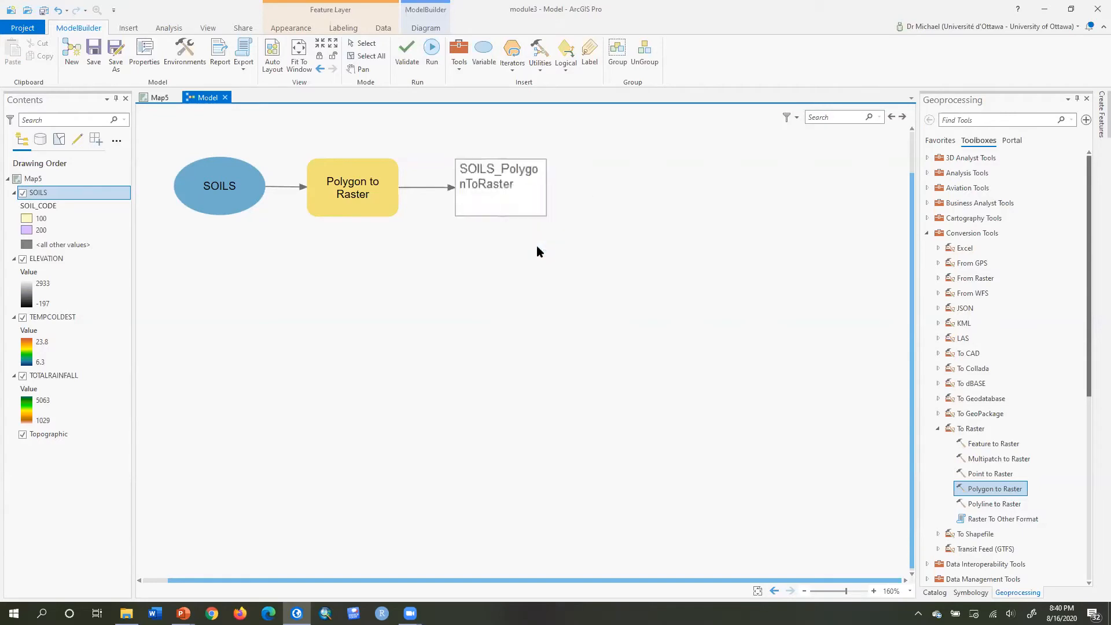
pyautogui.moveTo(517, 188); pyautogui.dragTo(418, 155)
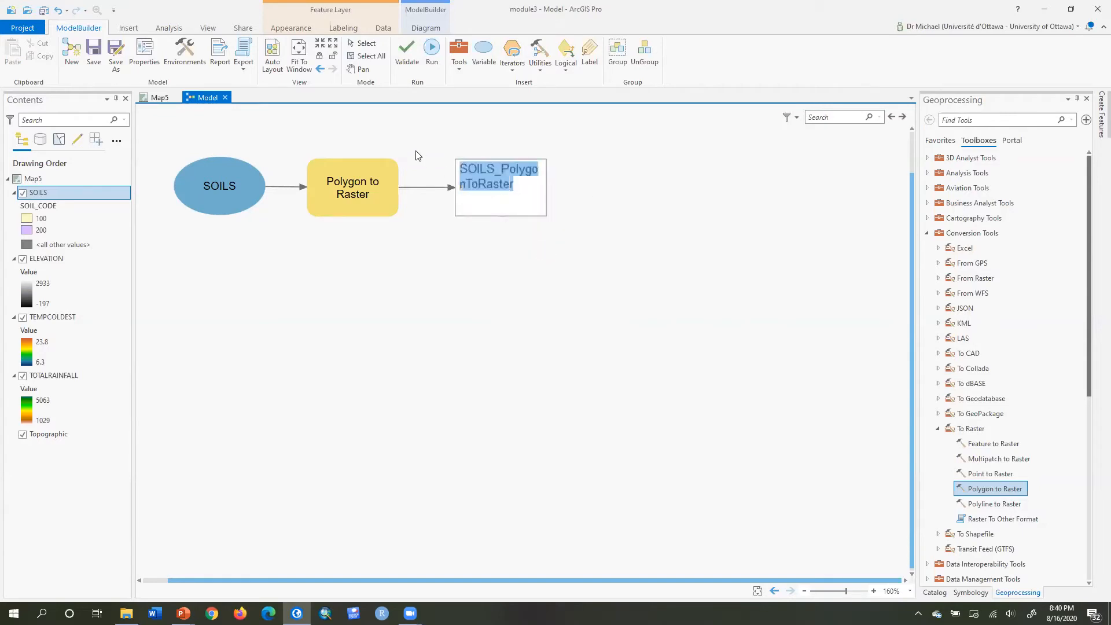
pyautogui.write('SoilsRaster')
pyautogui.press('Return')
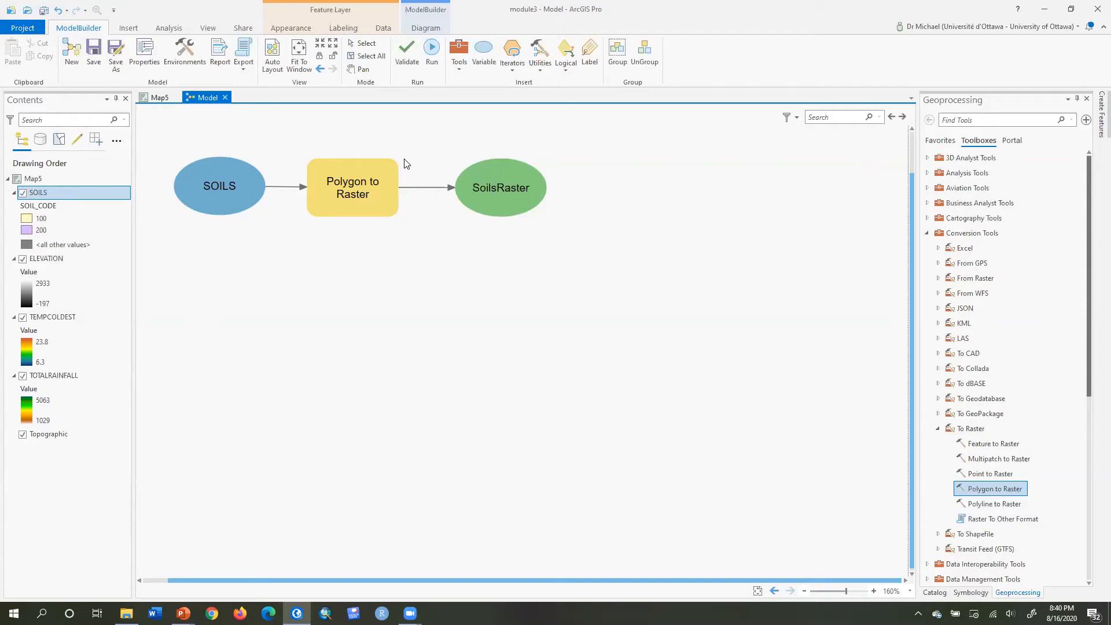
# Run the Polygon to Raster tool in the model.
pyautogui.moveTo(359, 185)
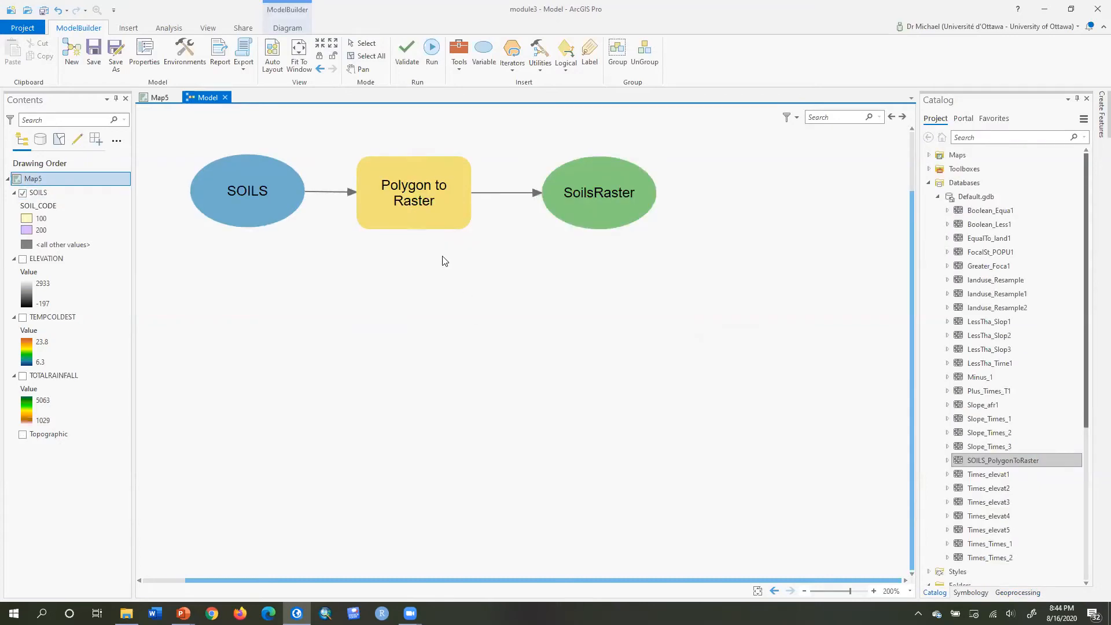
pyautogui.click(442, 208)
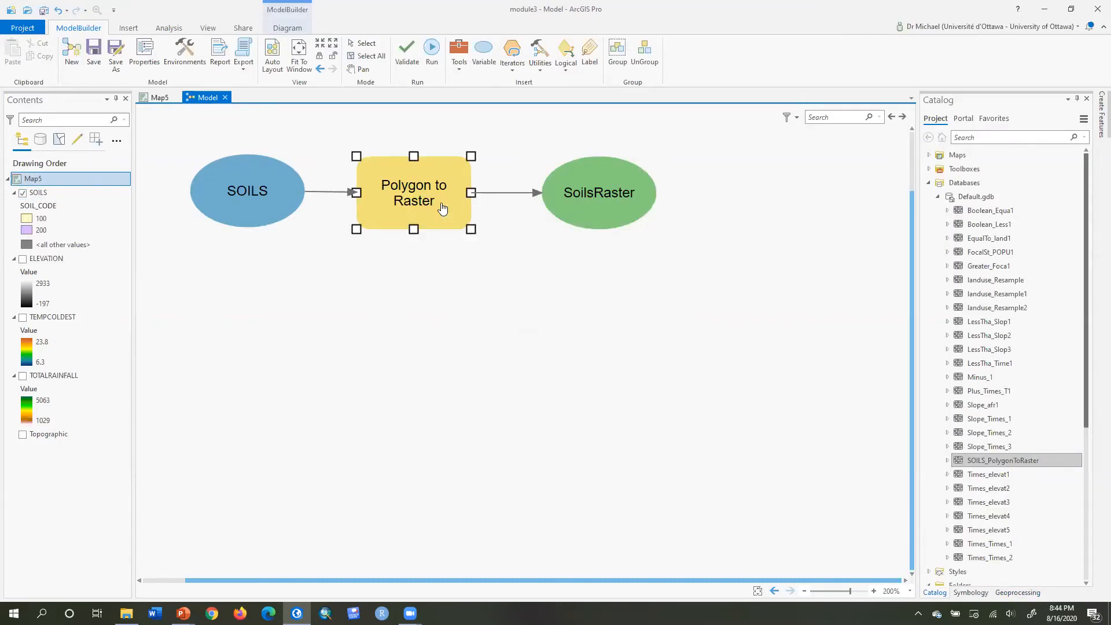
pyautogui.rightClick(442, 208)
pyautogui.click(454, 224)
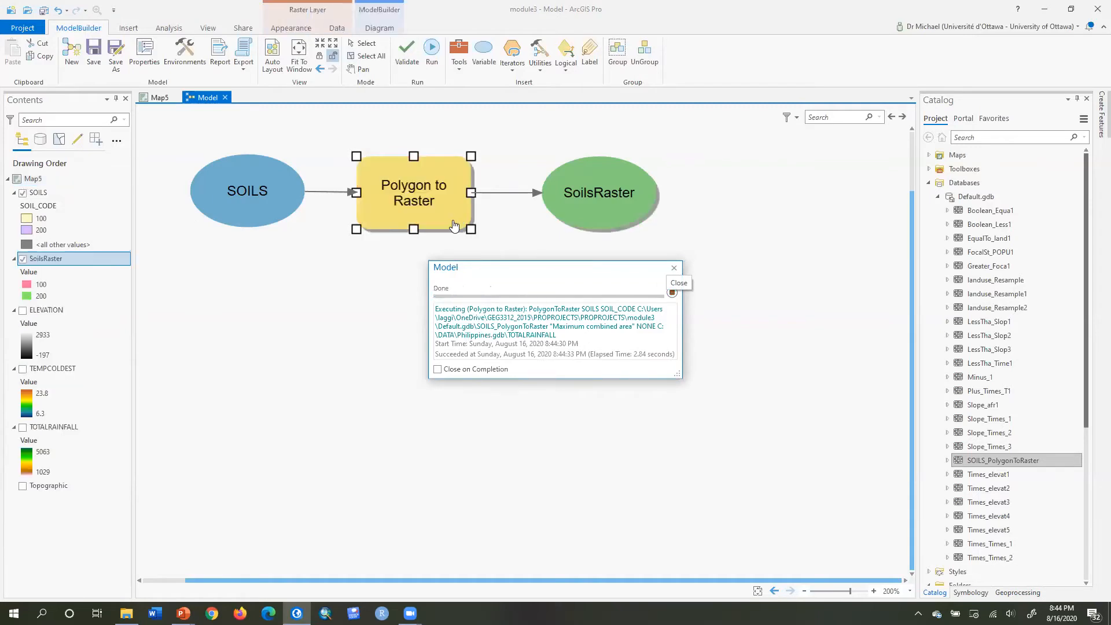
# Close the model run dialog, return to the map and hide the SOILS layer to display the new soils raster.
pyautogui.click(673, 270)
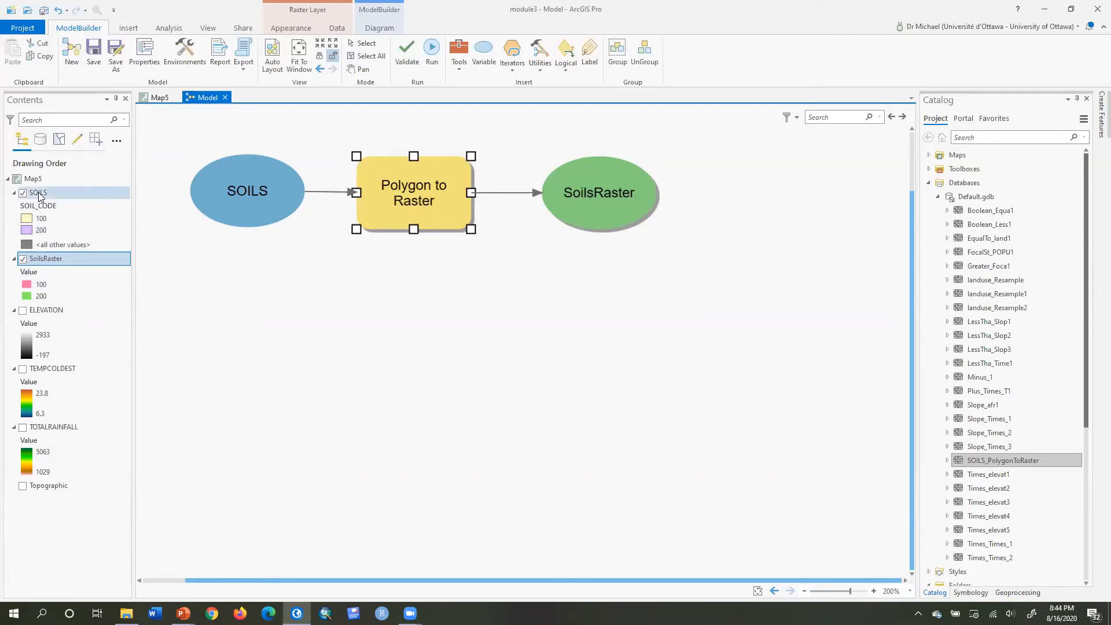
pyautogui.click(156, 98)
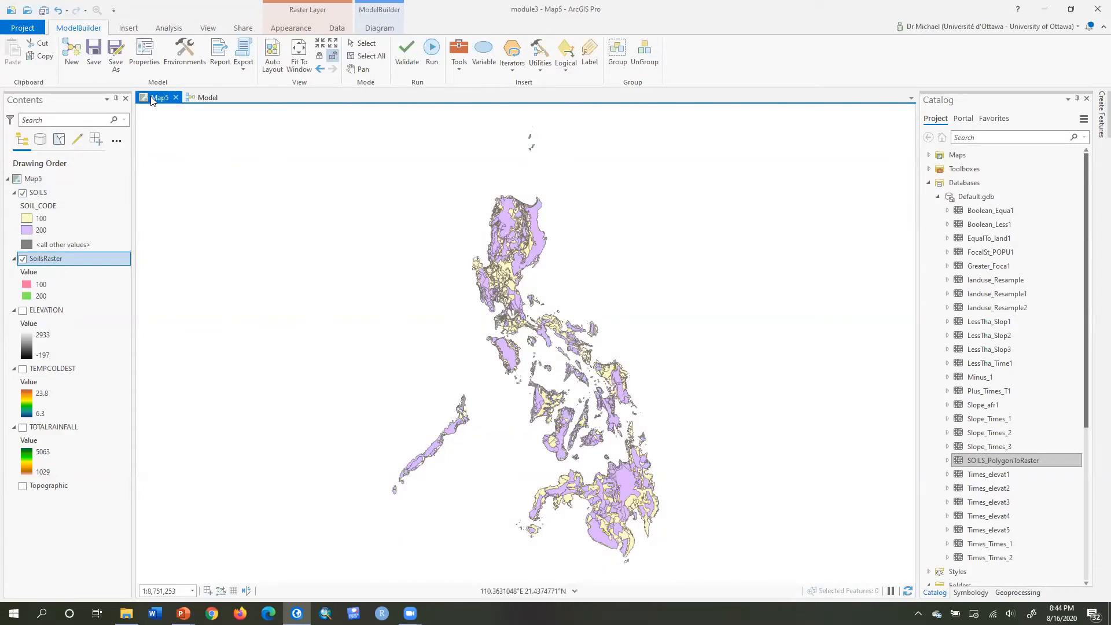
pyautogui.click(24, 194)
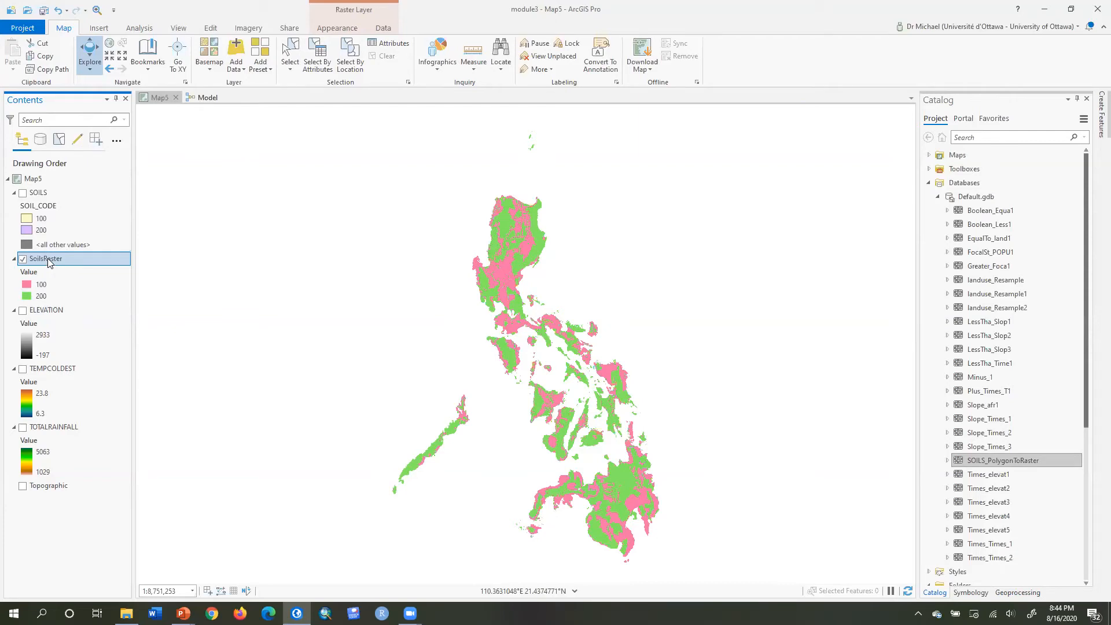
# Open the SoilsRaster layer properties and examine its raster information, statistics and spatial reference.
pyautogui.doubleClick(49, 261)
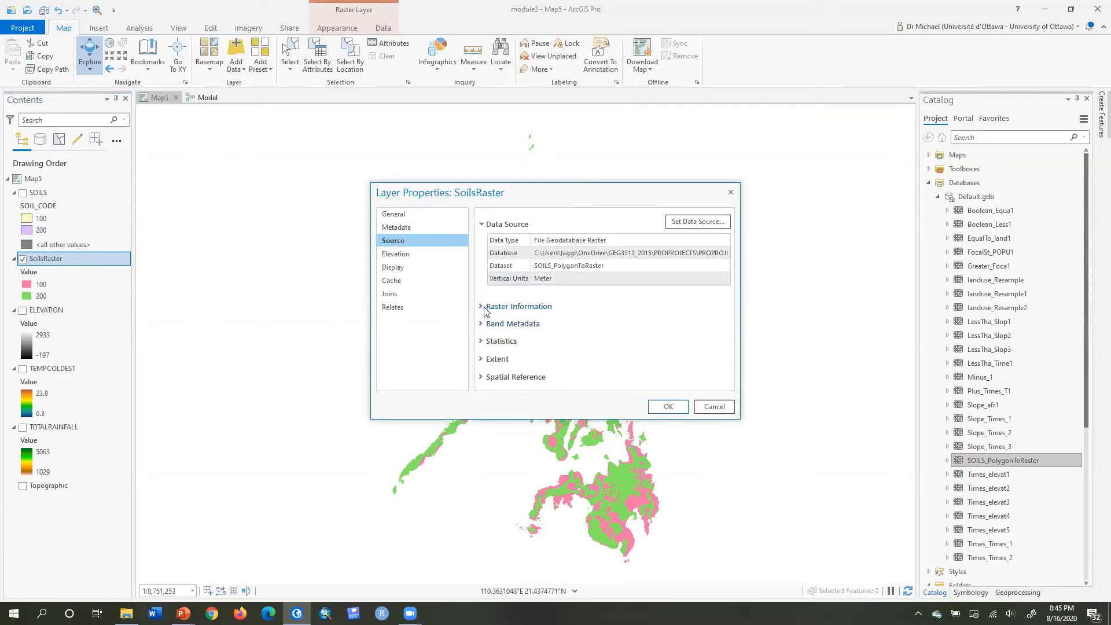
pyautogui.click(480, 306)
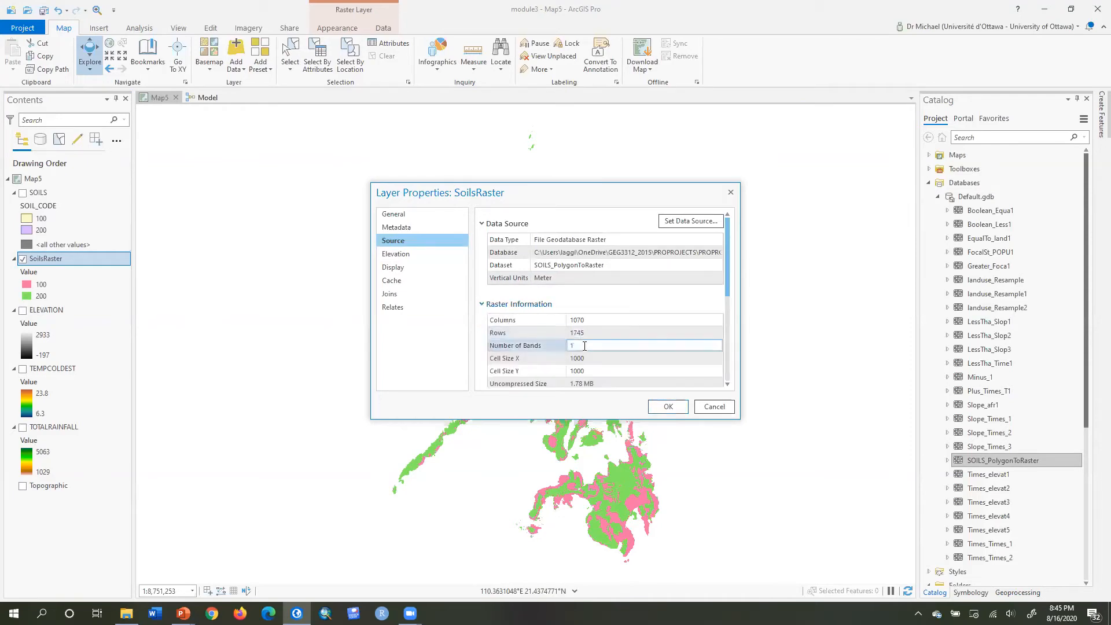
pyautogui.click(520, 357)
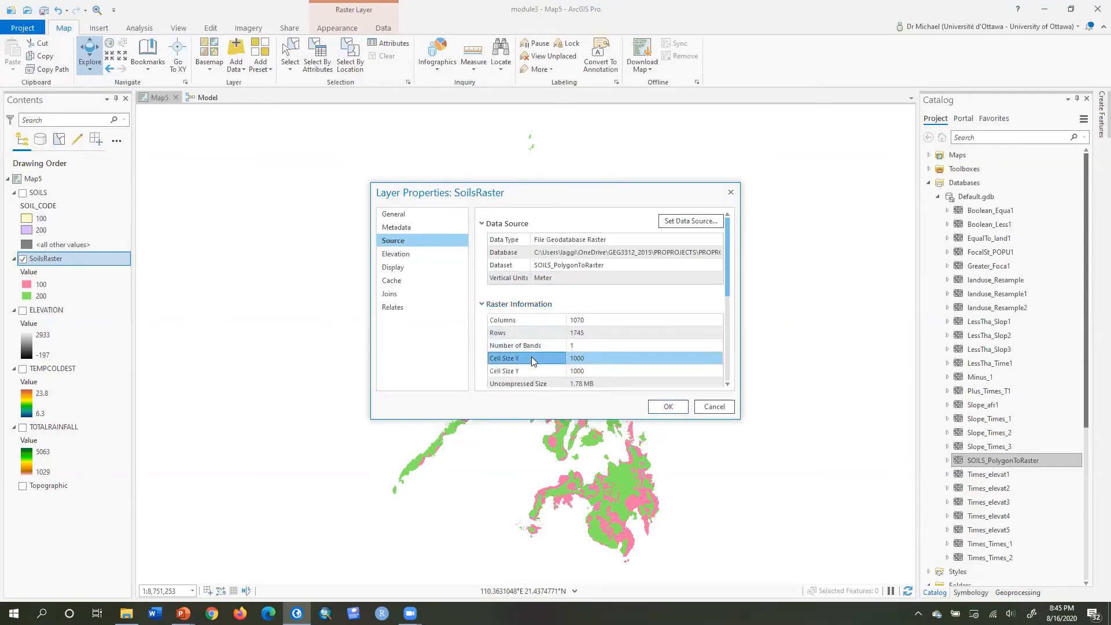
pyautogui.scroll(-5, 607, 307)
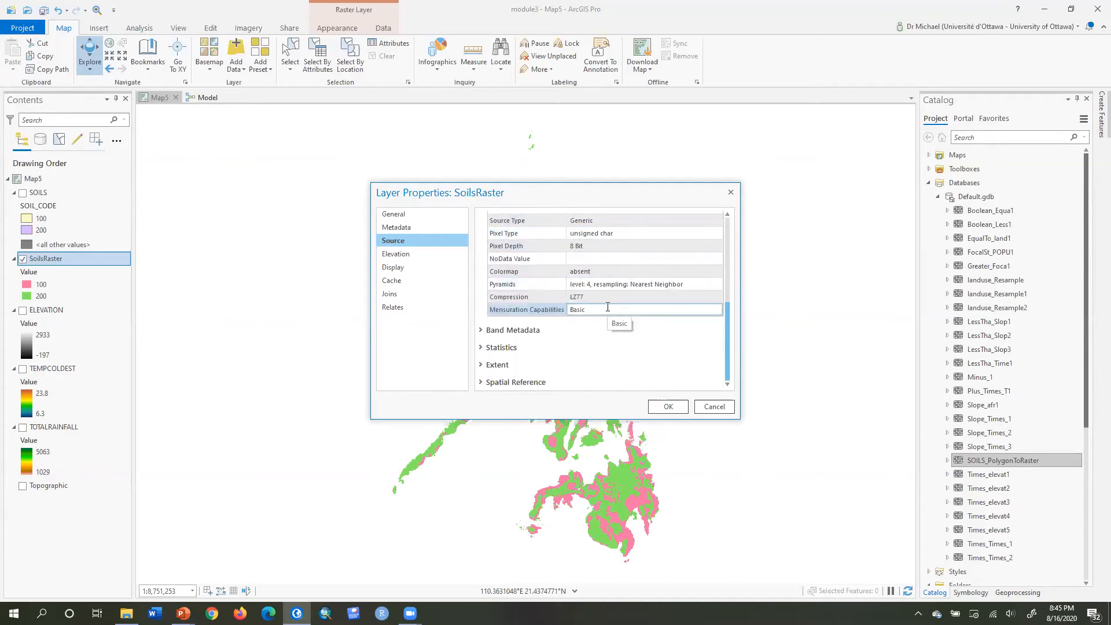
pyautogui.click(507, 382)
pyautogui.scroll(-3, 584, 354)
pyautogui.scroll(5, 584, 354)
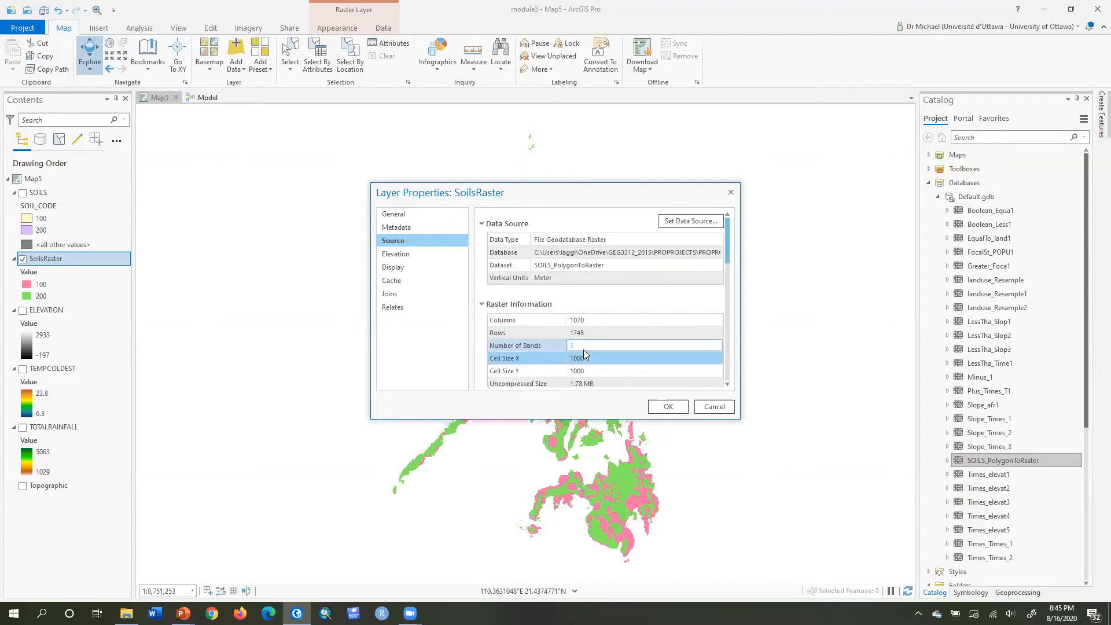
pyautogui.scroll(-1, 584, 353)
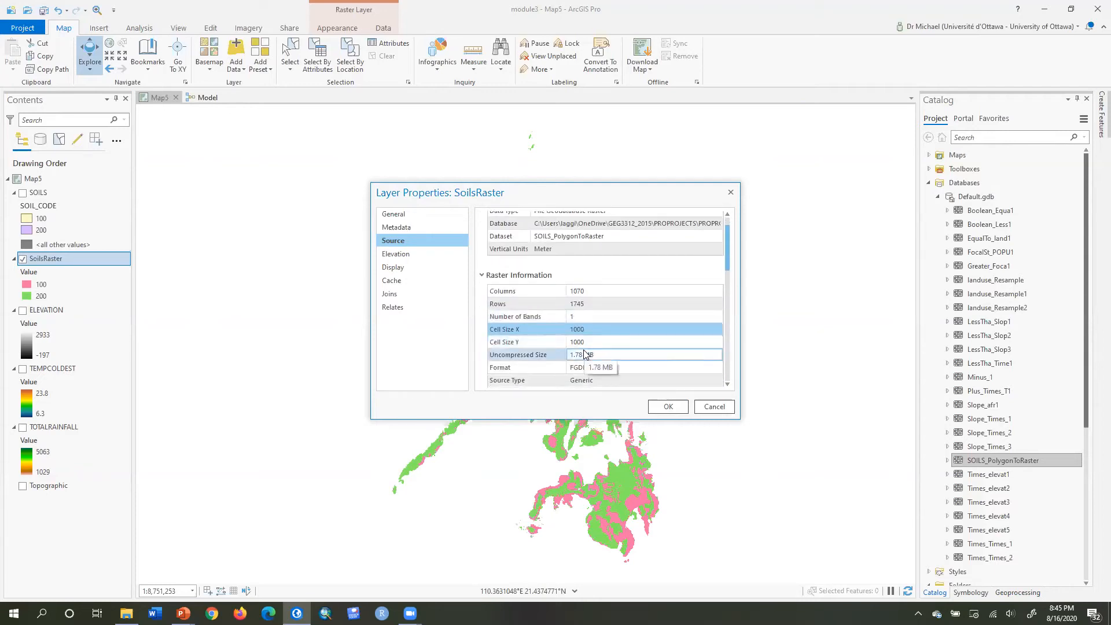
pyautogui.moveTo(726, 247); pyautogui.dragTo(728, 281)
pyautogui.scroll(-5, 726, 278)
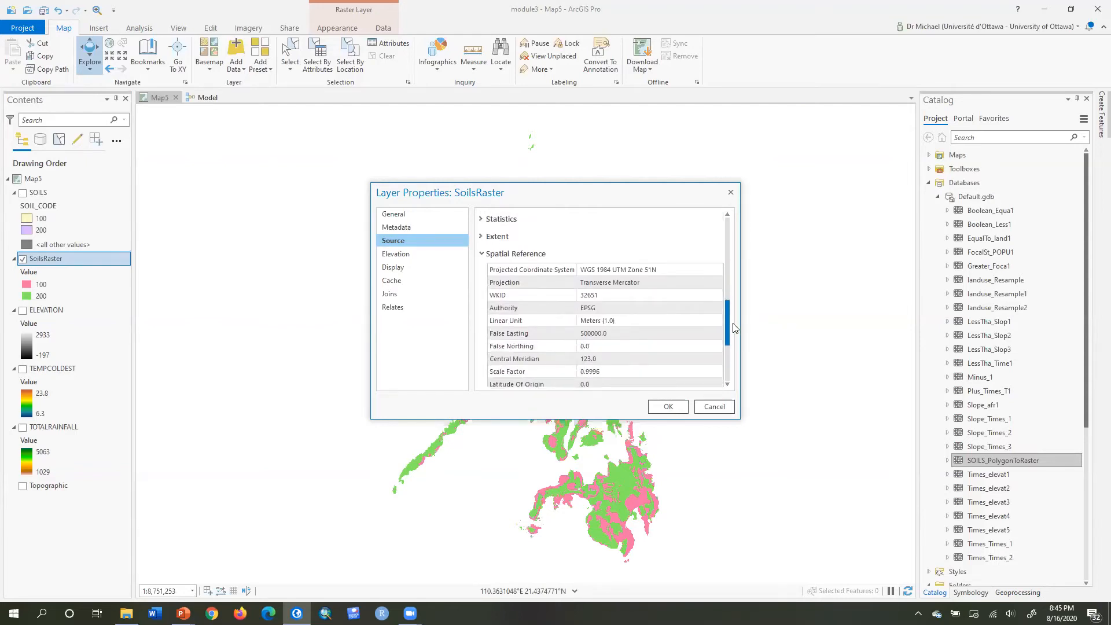
pyautogui.click(647, 270)
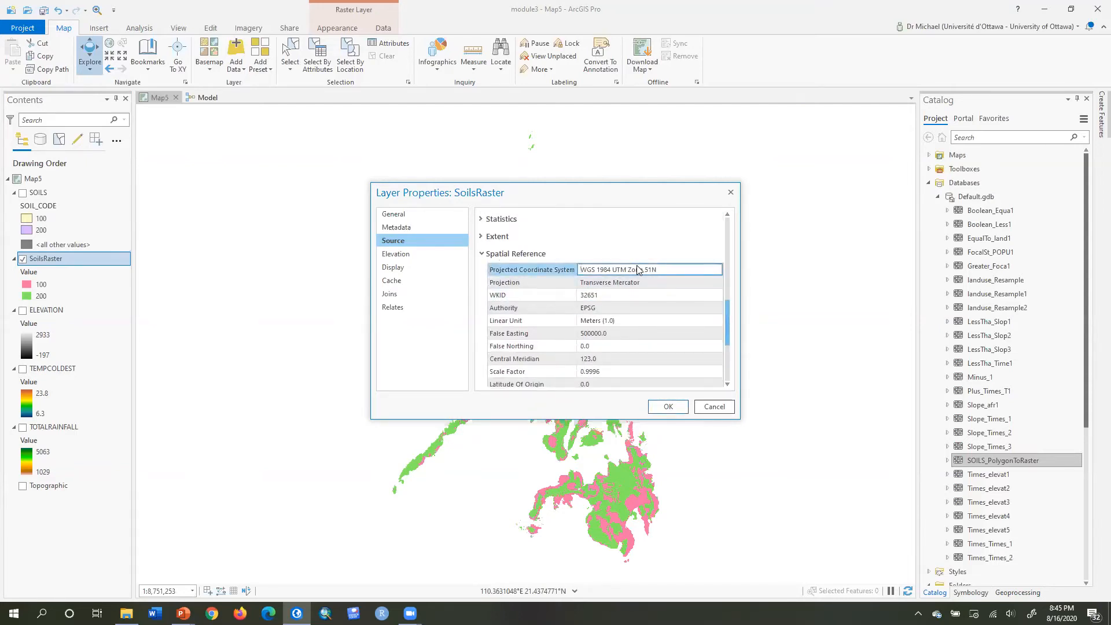
pyautogui.click(634, 223)
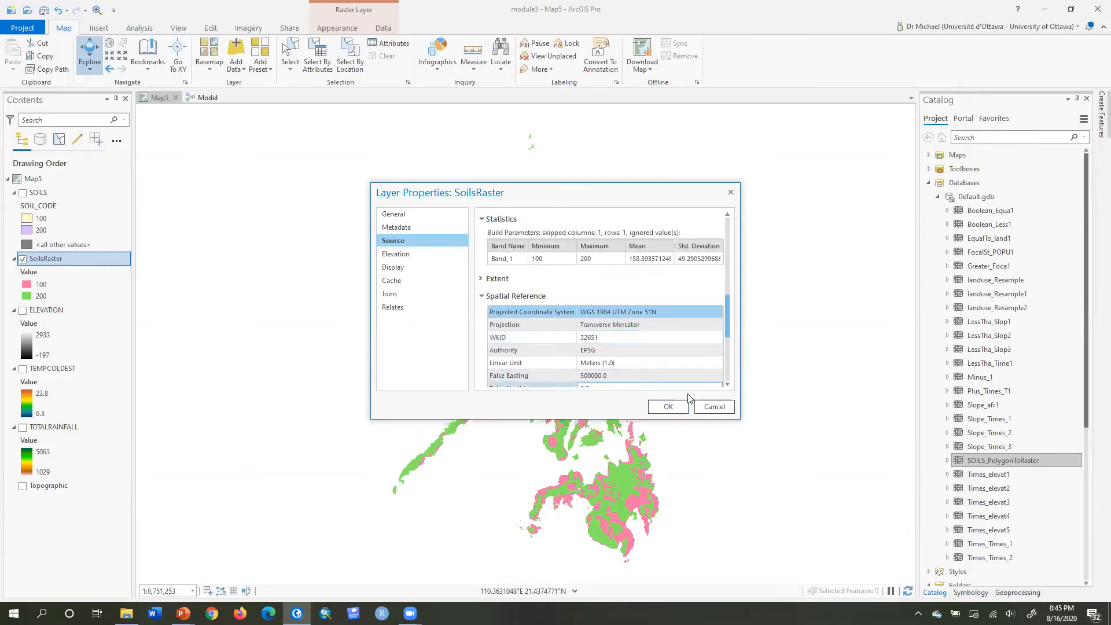
pyautogui.click(671, 405)
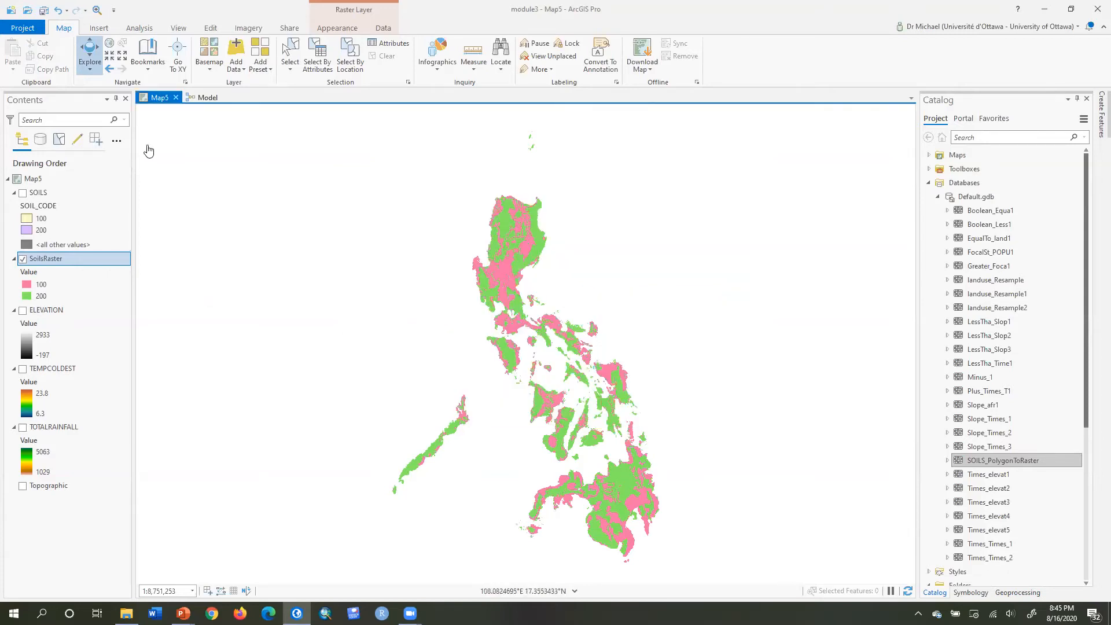
# Remove the SoilsRaster and SOILS layers from the map's contents.
pyautogui.click(207, 97)
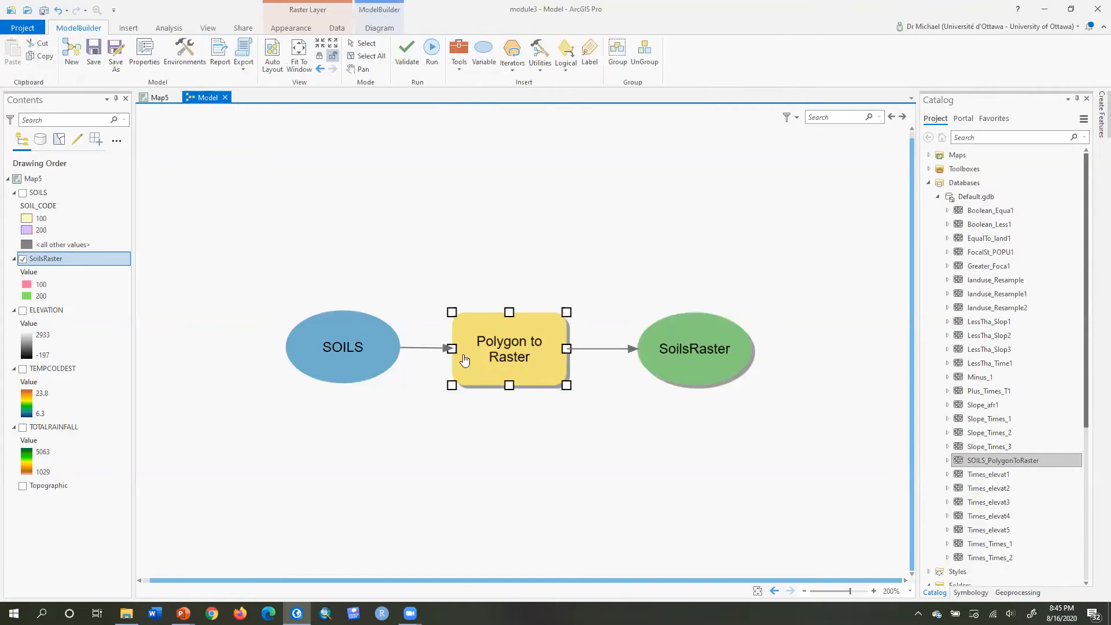
pyautogui.click(408, 56)
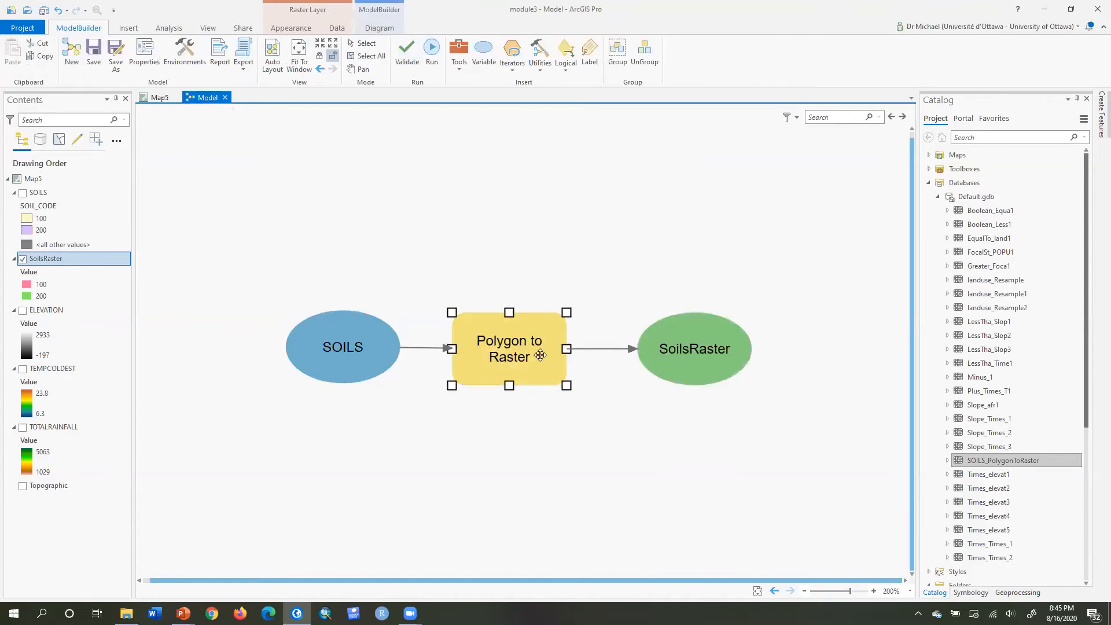
pyautogui.rightClick(65, 263)
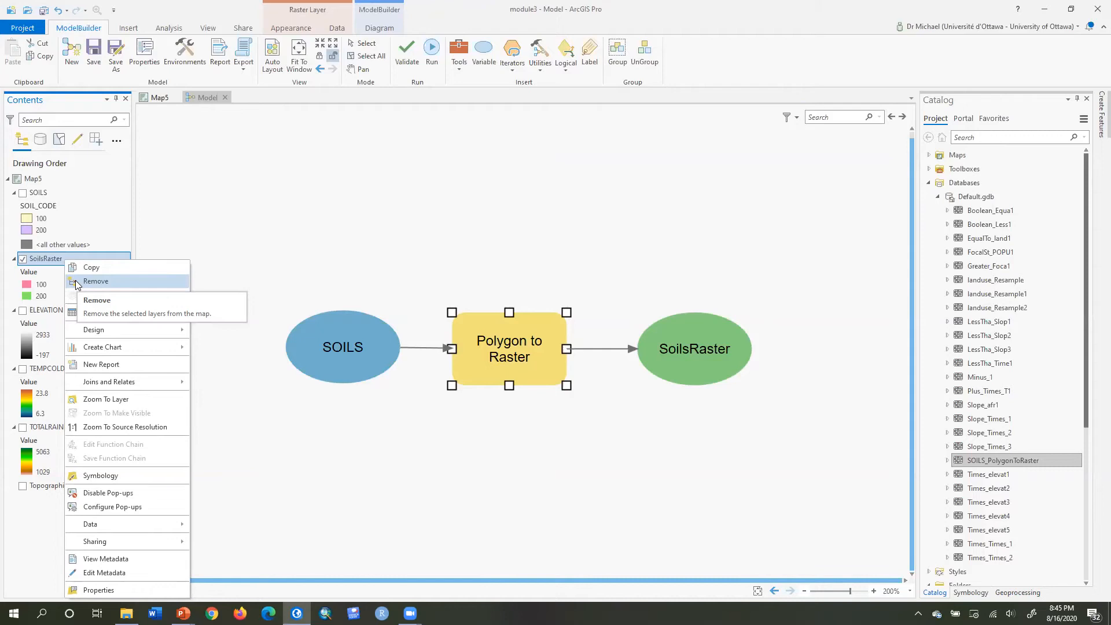
pyautogui.click(78, 281)
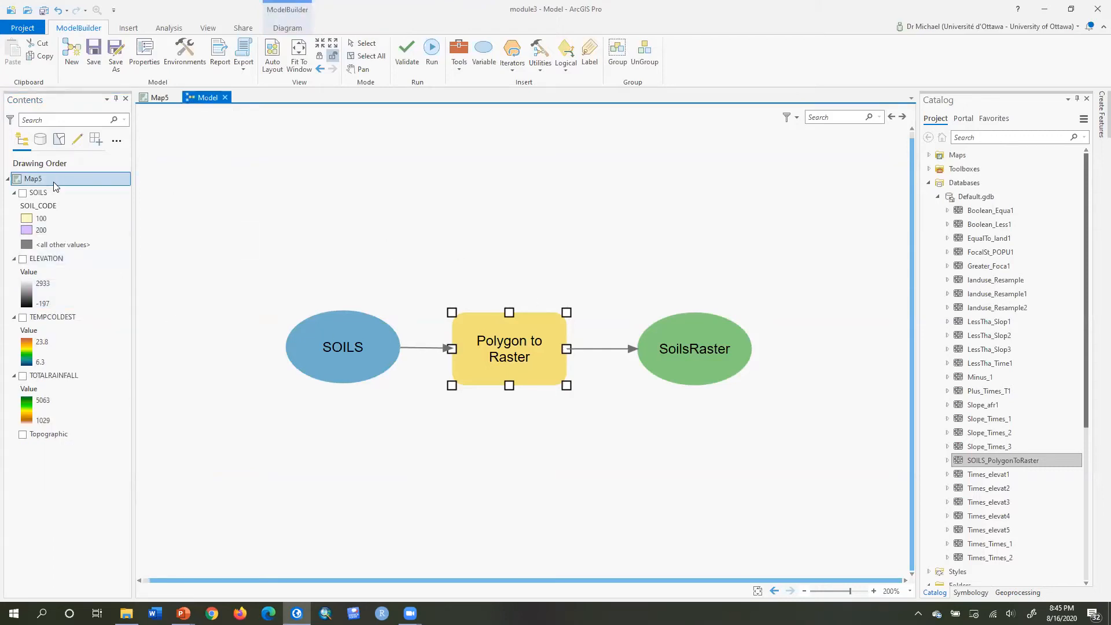
pyautogui.click(47, 197)
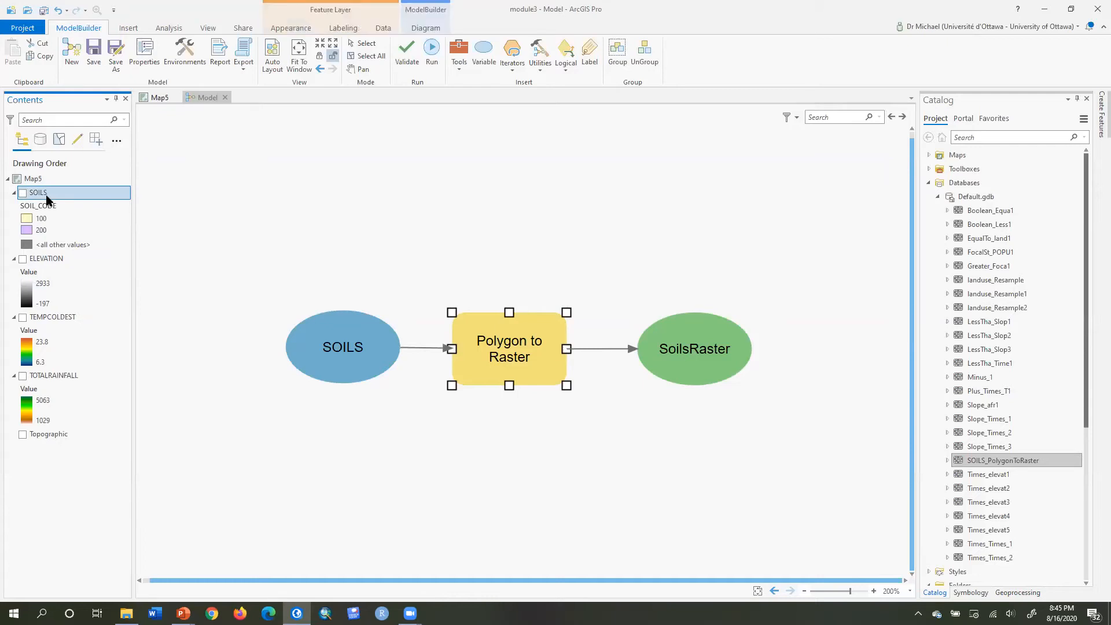
pyautogui.rightClick(46, 198)
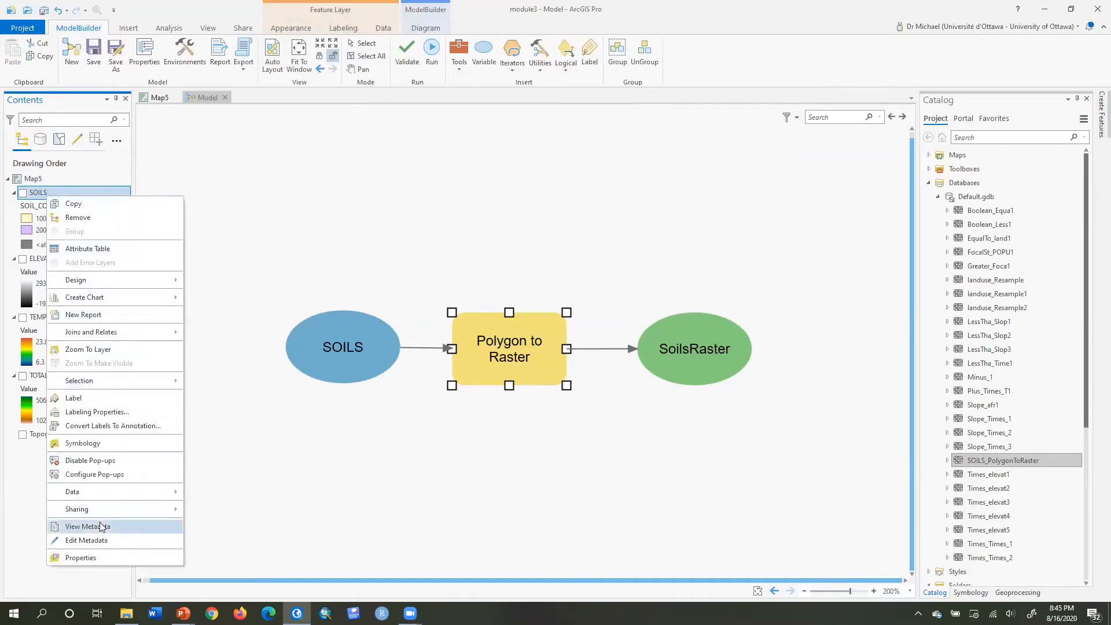
pyautogui.click(110, 217)
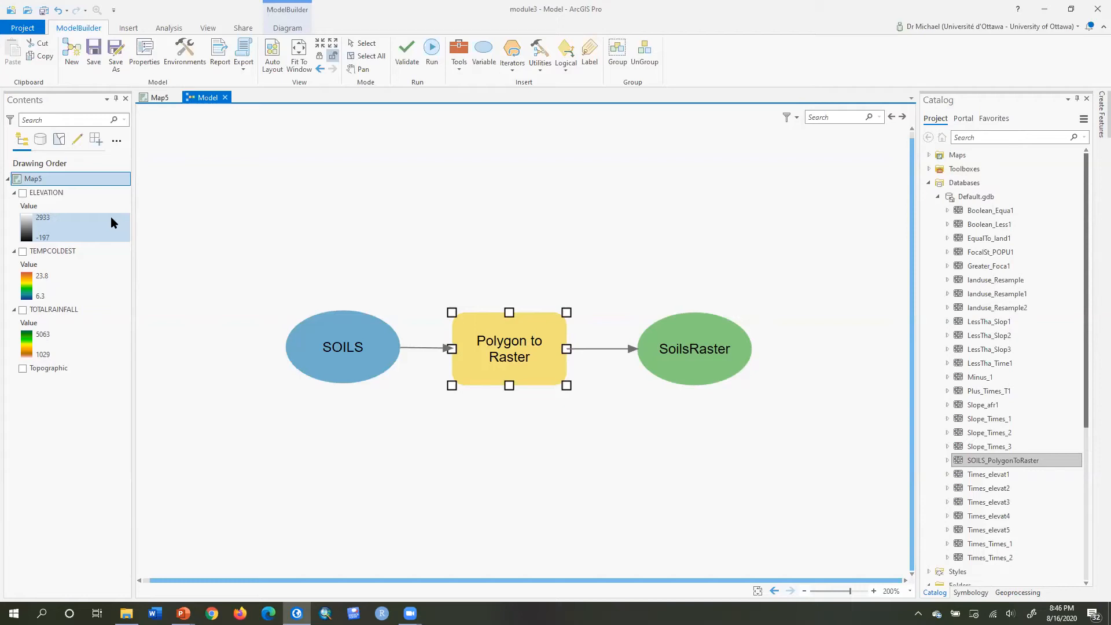
# Move the SOILS to SoilsRaster process to the top of the model canvas.
pyautogui.click(45, 193)
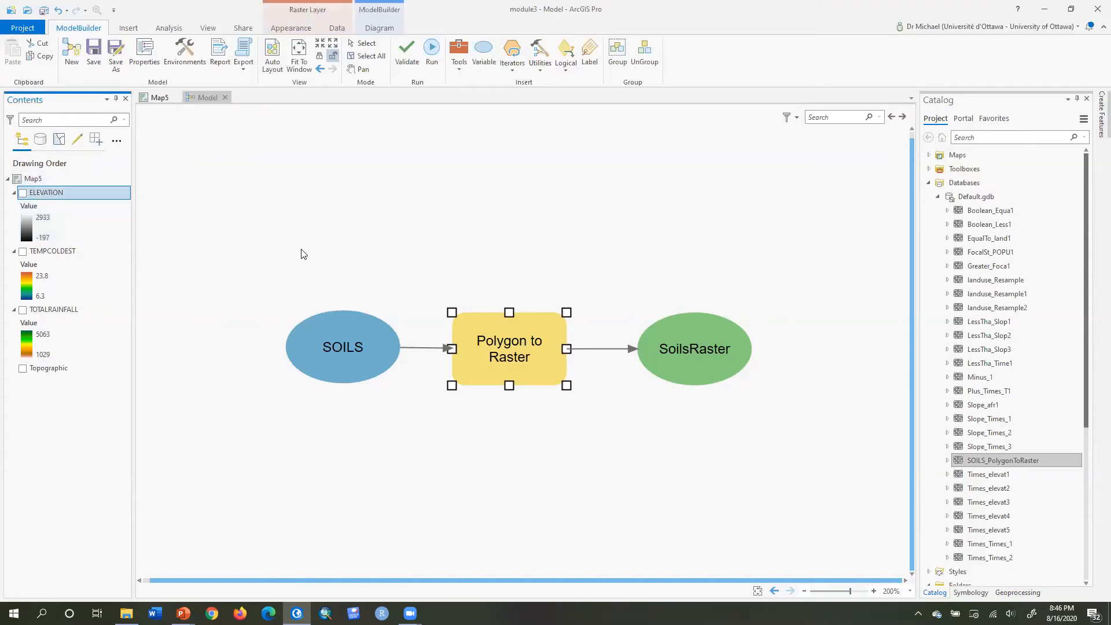
pyautogui.moveTo(268, 256); pyautogui.dragTo(801, 438)
pyautogui.moveTo(710, 360); pyautogui.dragTo(589, 143)
pyautogui.click(171, 243)
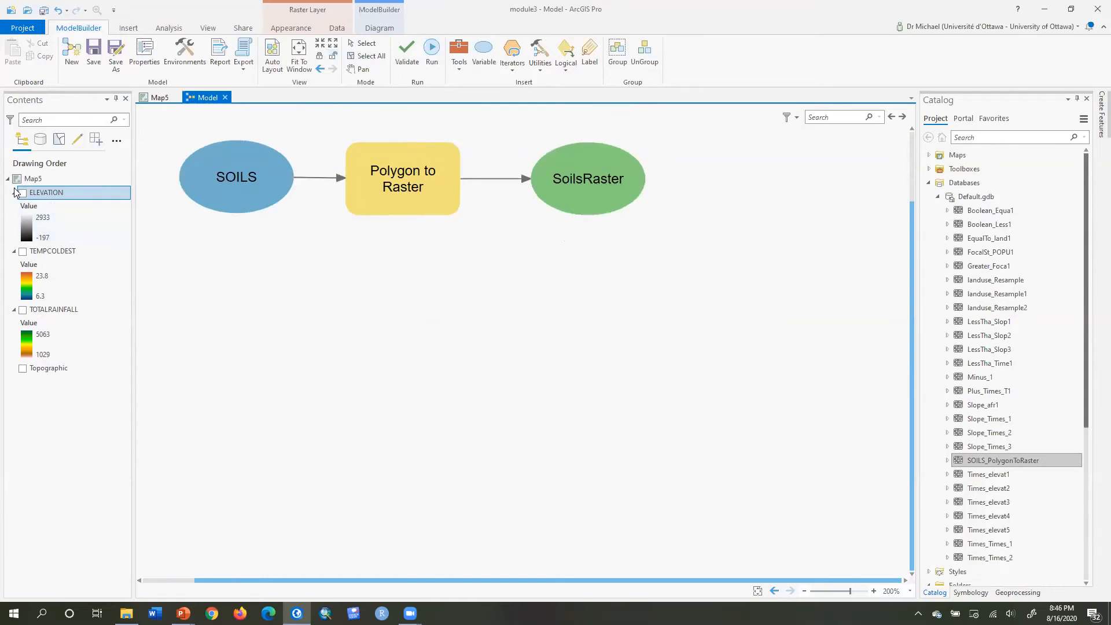
# Add the ELEVATION layer to the model below SOILS and save the model.
pyautogui.moveTo(33, 199); pyautogui.dragTo(234, 280)
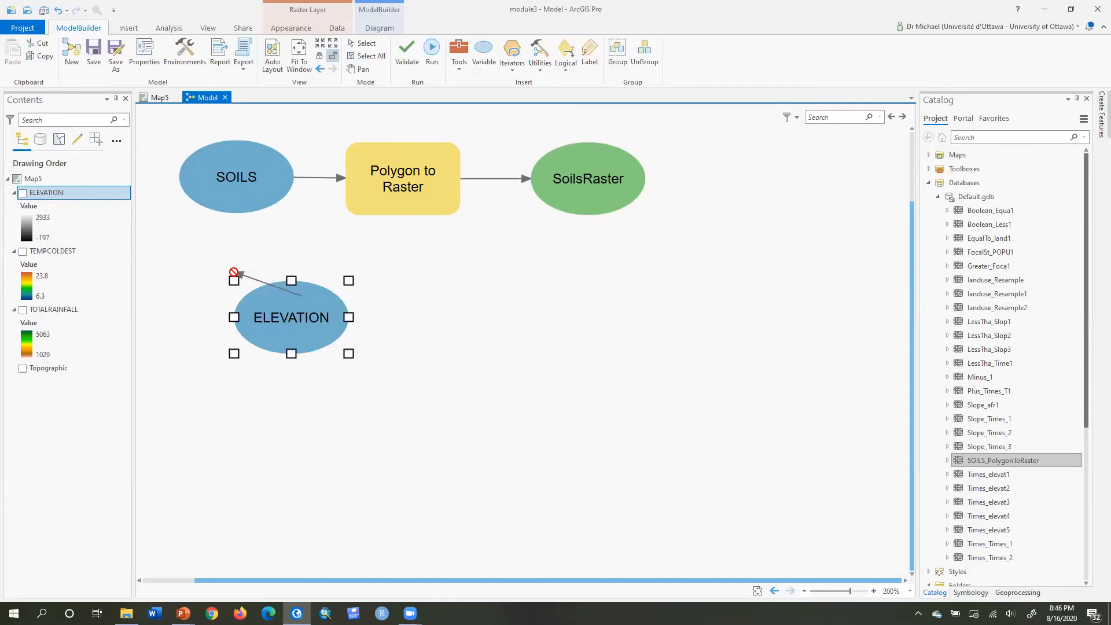
pyautogui.moveTo(291, 308); pyautogui.dragTo(235, 299)
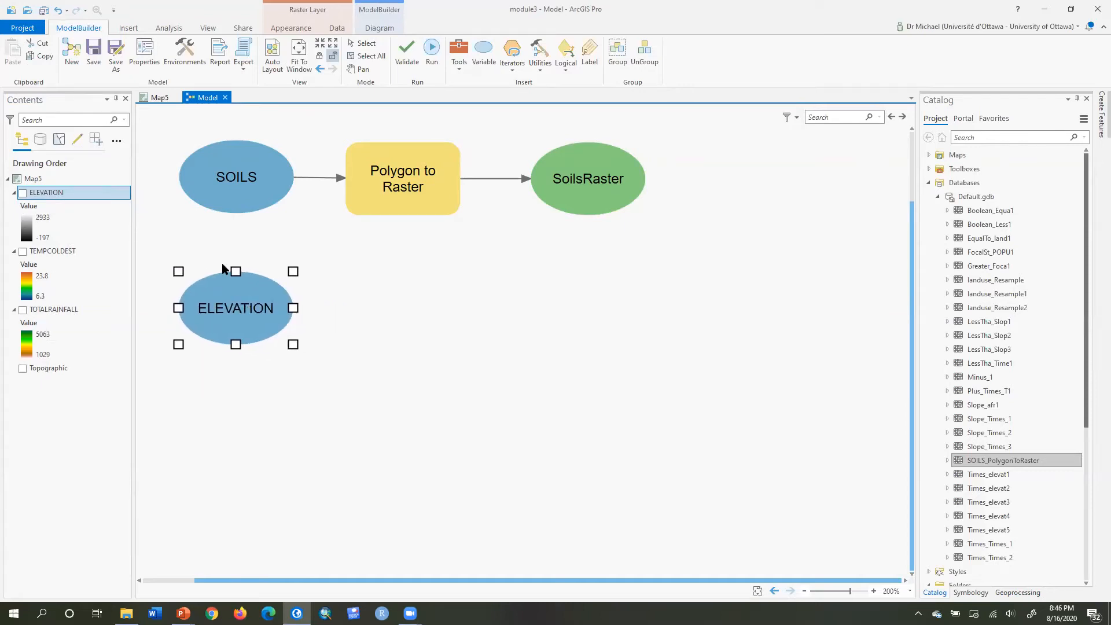
pyautogui.click(89, 53)
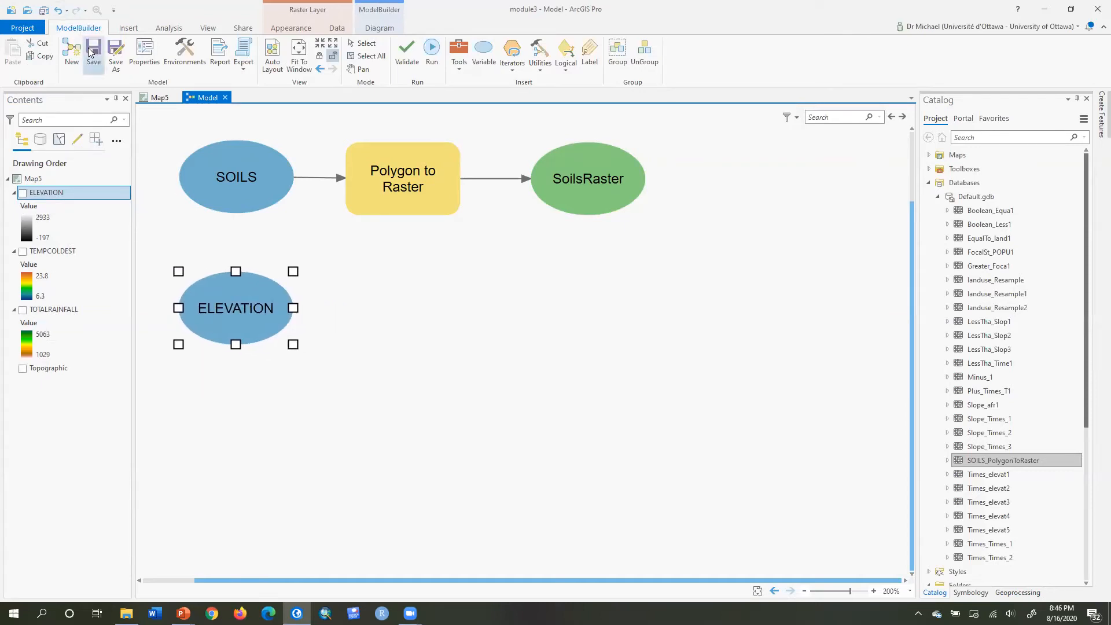
pyautogui.click(354, 430)
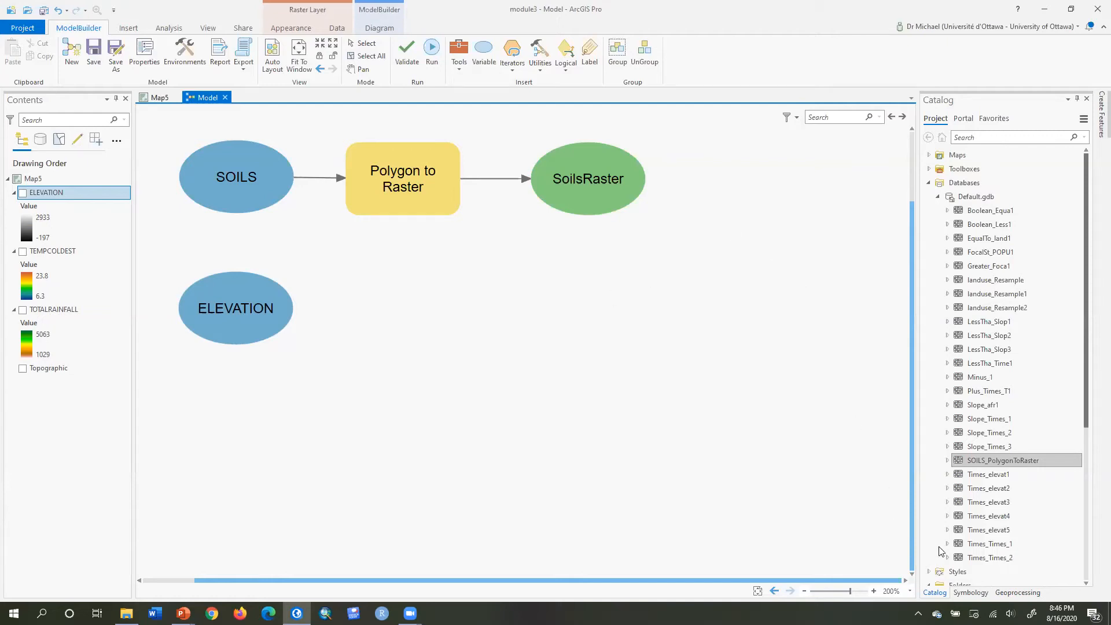
# Add the Project Raster tool from Projections and Transformations to the model and connect ELEVATION as its input raster.
pyautogui.click(1021, 593)
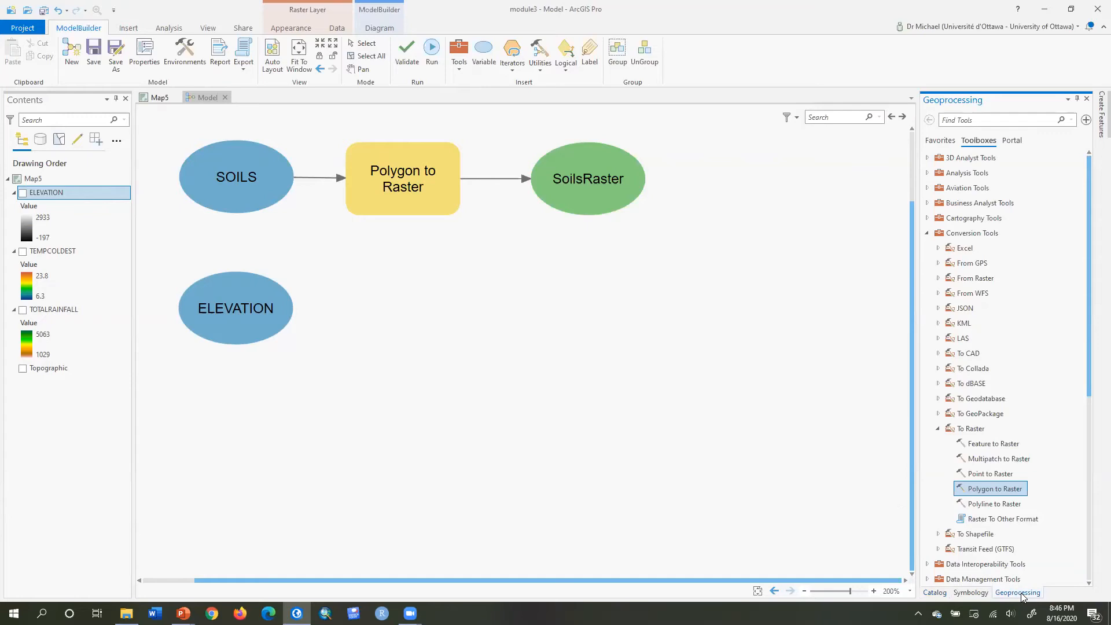
pyautogui.click(926, 234)
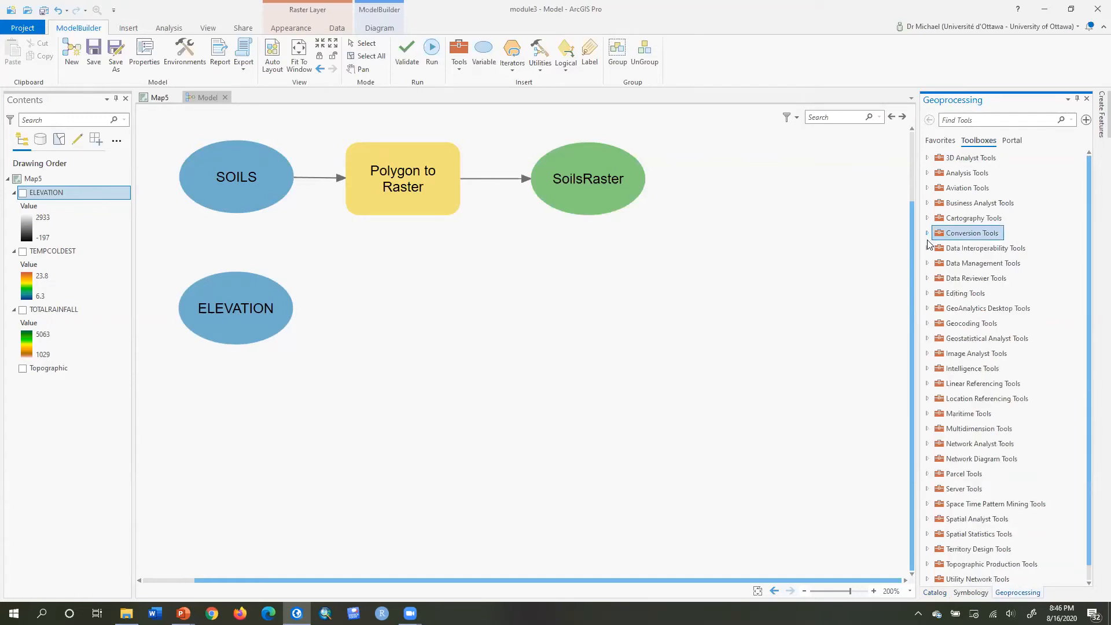
pyautogui.click(927, 263)
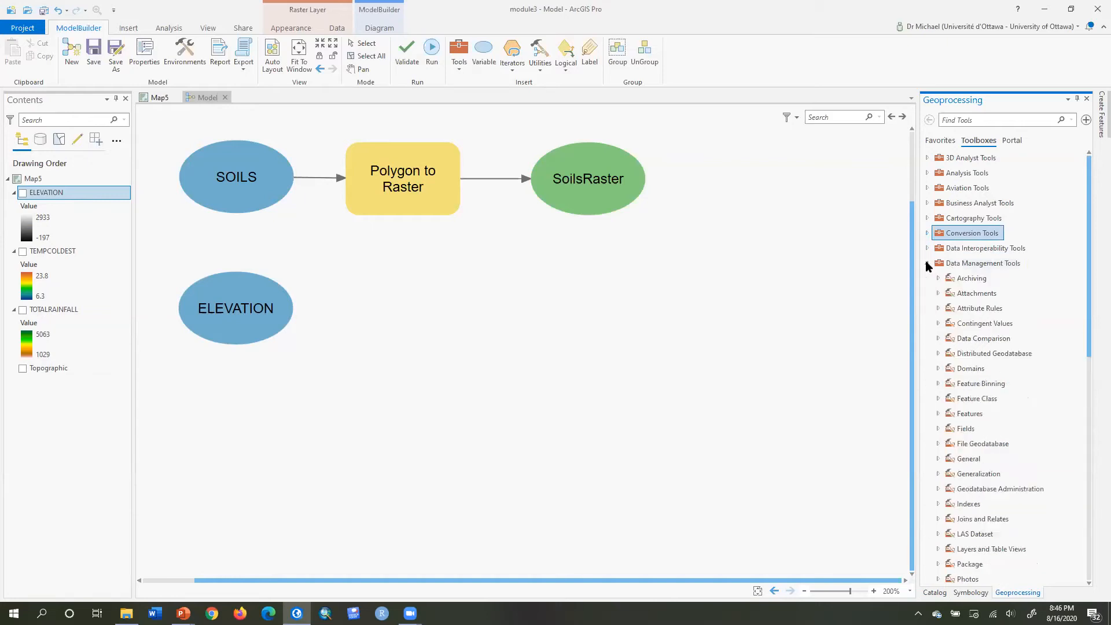
pyautogui.moveTo(1090, 222); pyautogui.dragTo(1092, 321)
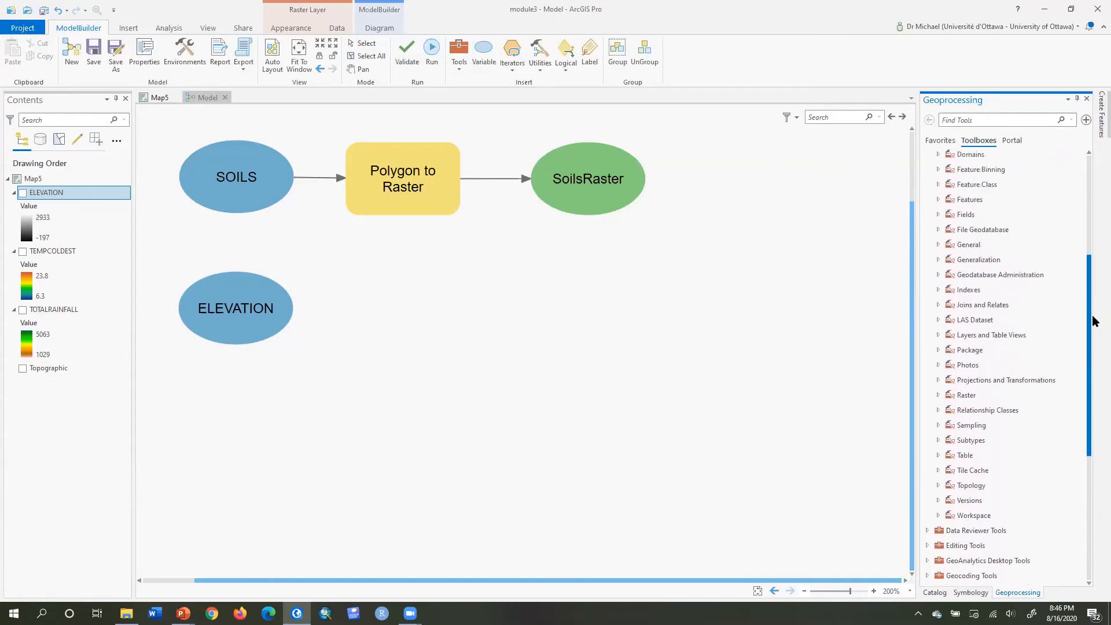
pyautogui.click(938, 380)
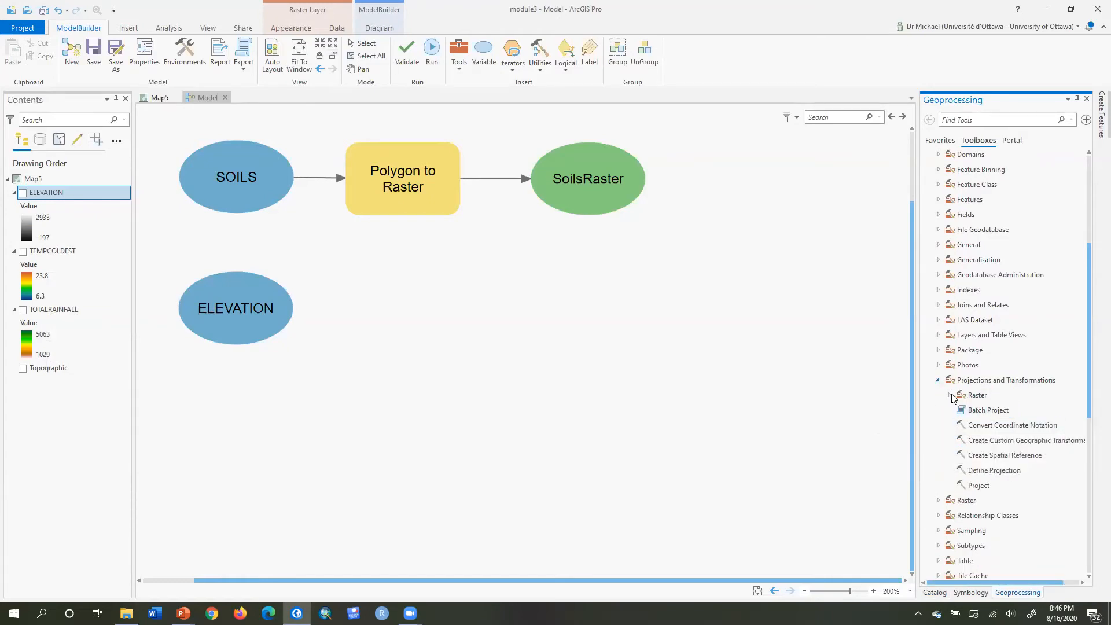
pyautogui.click(949, 394)
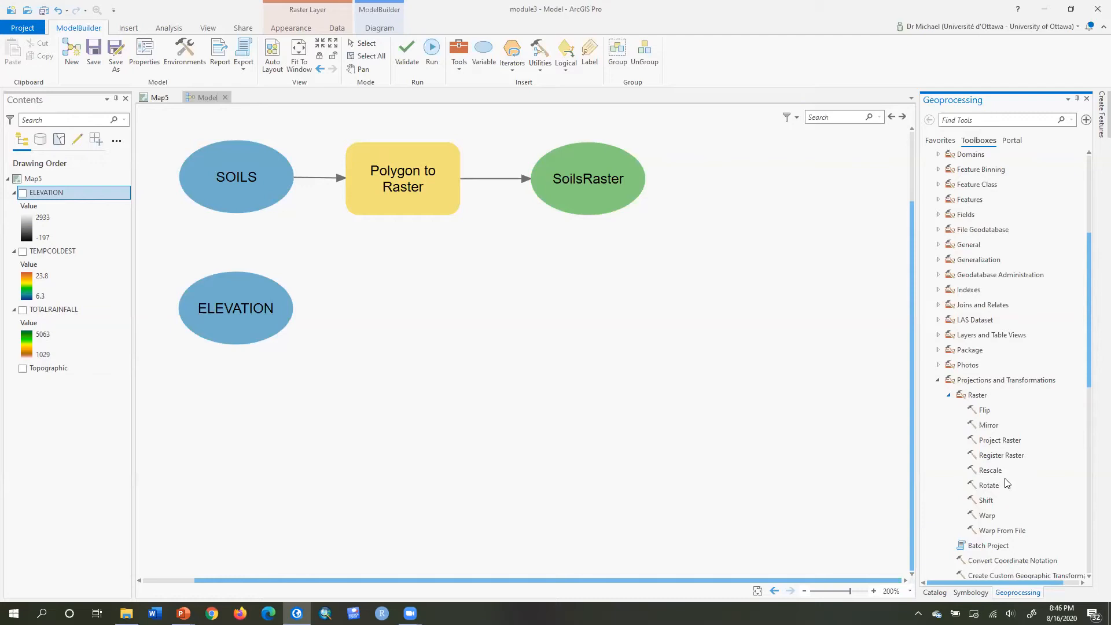
pyautogui.click(1007, 442)
pyautogui.moveTo(1007, 442); pyautogui.dragTo(384, 315)
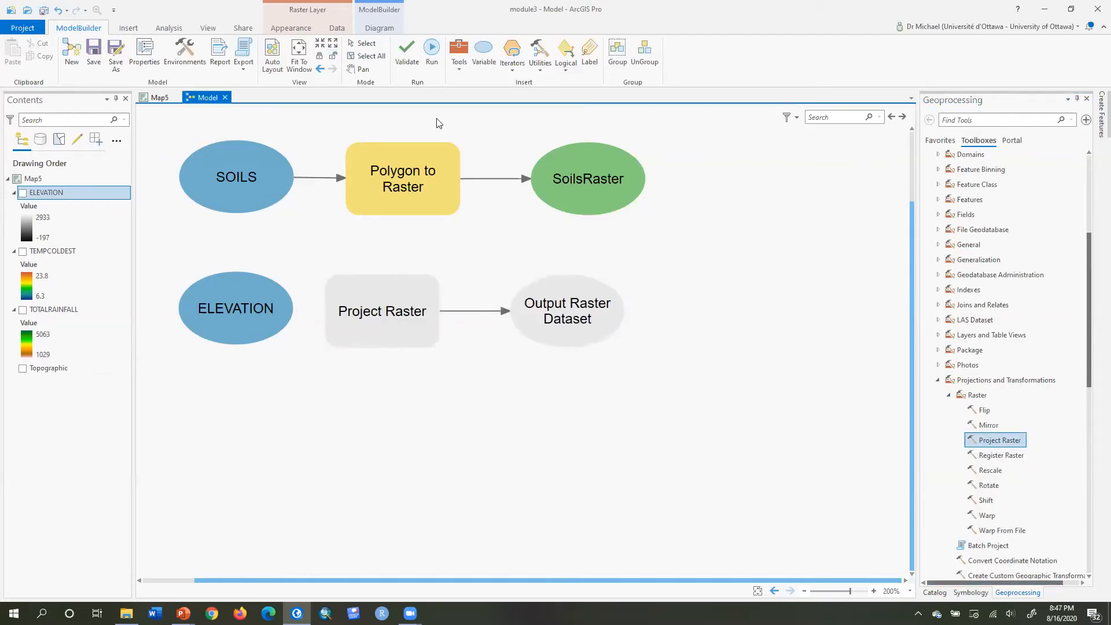
pyautogui.moveTo(247, 315); pyautogui.dragTo(371, 300)
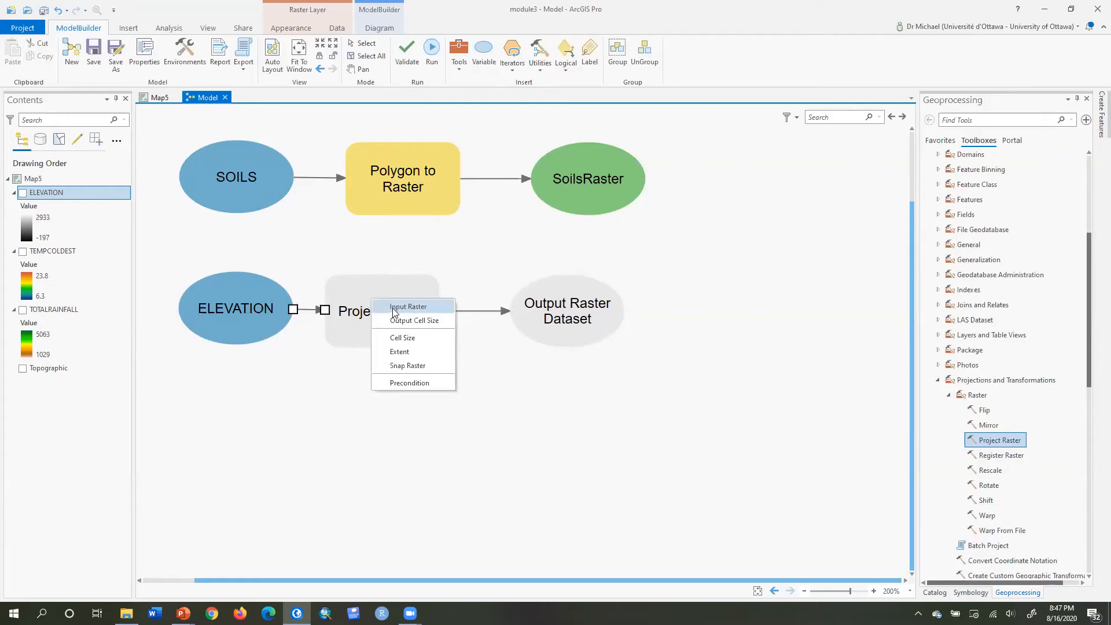
pyautogui.click(393, 312)
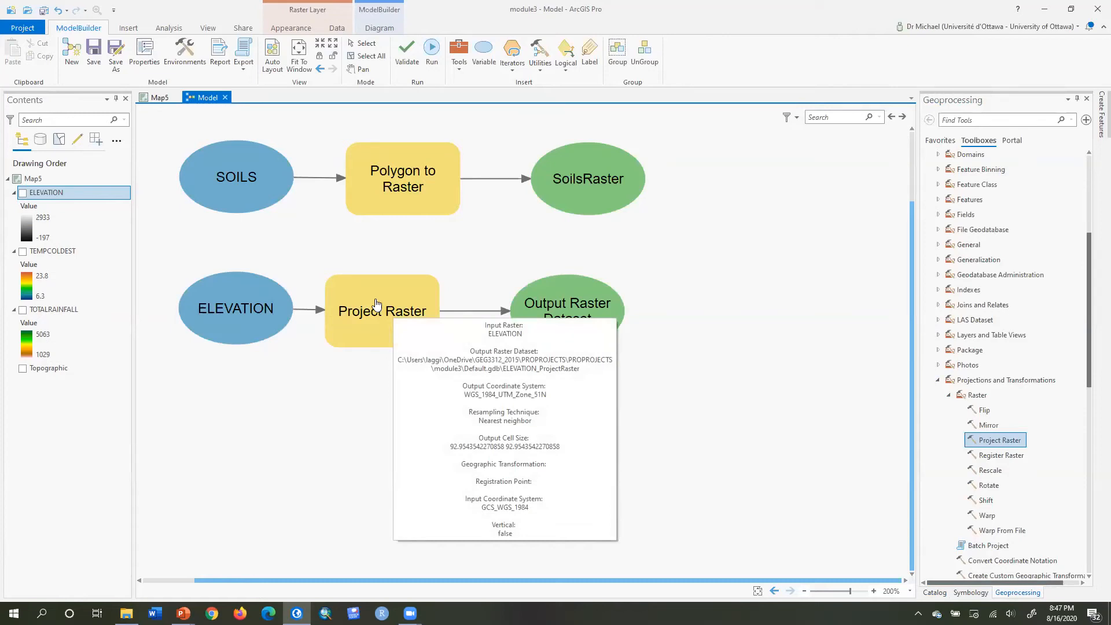
# Open the Project Raster tool and set resampling to Bilinear interpolation and the output cell size to 90 by 90.
pyautogui.doubleClick(376, 304)
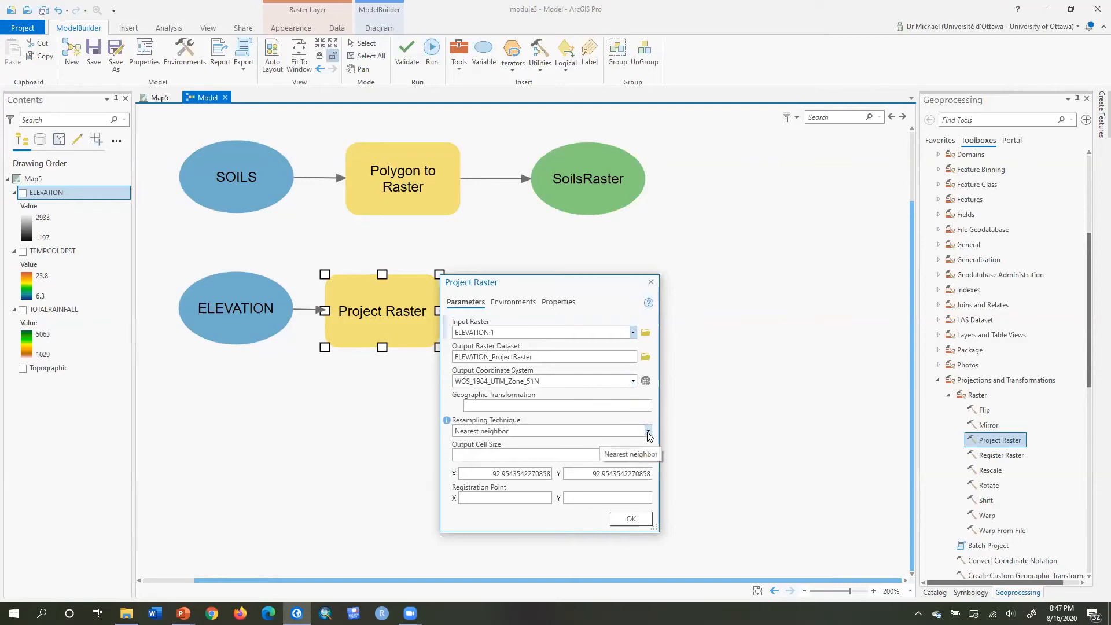
pyautogui.click(648, 431)
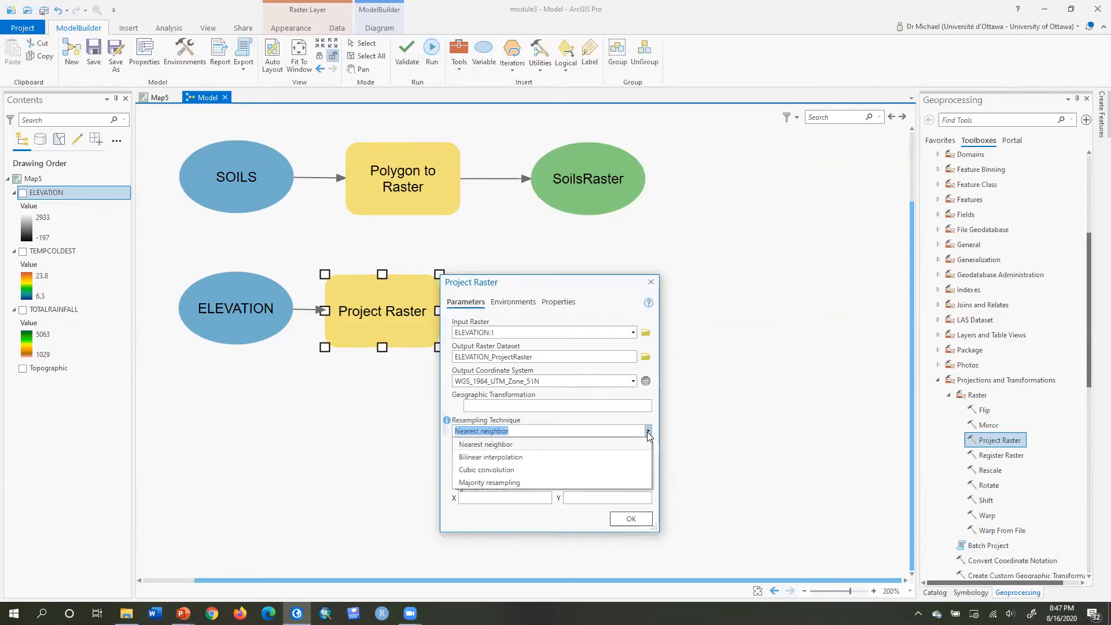
pyautogui.click(621, 456)
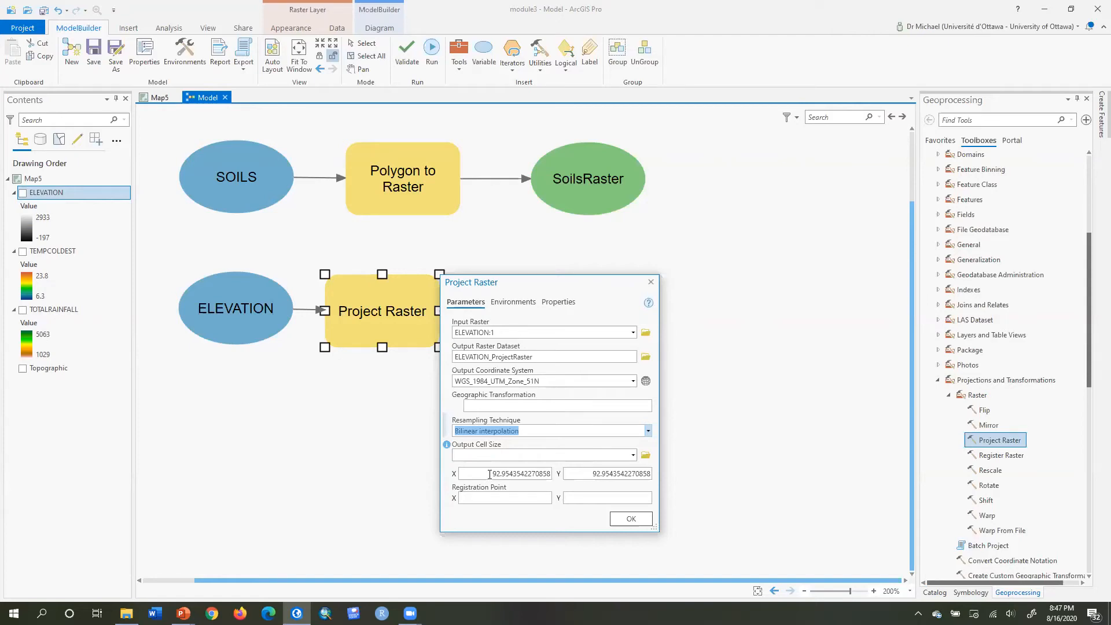
pyautogui.moveTo(489, 474); pyautogui.dragTo(560, 482)
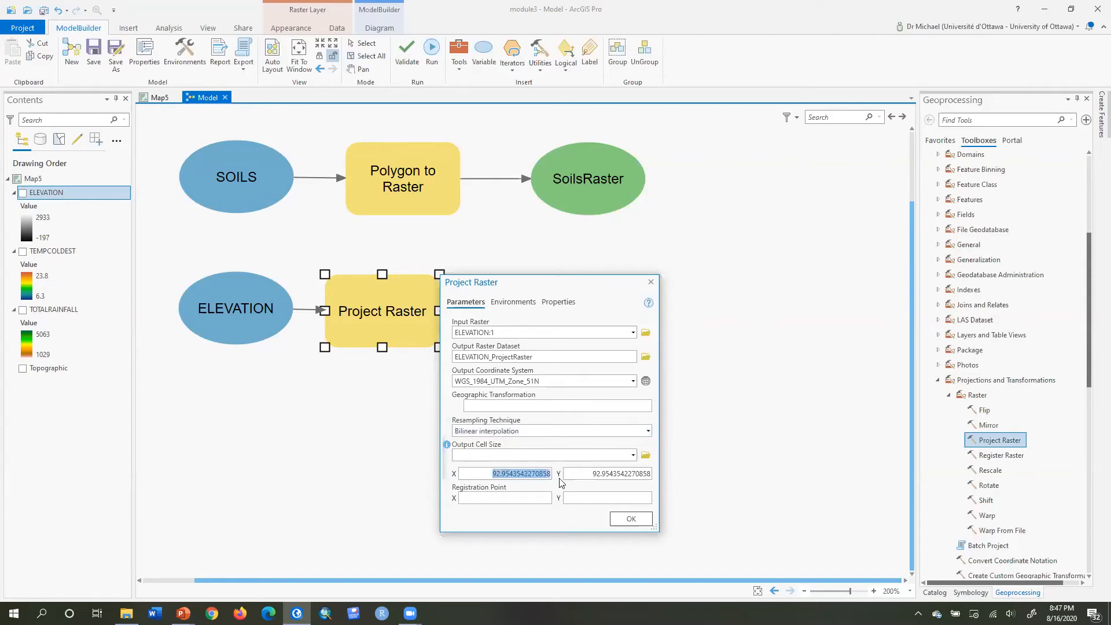
pyautogui.write('90')
pyautogui.press('Tab')
pyautogui.write('90')
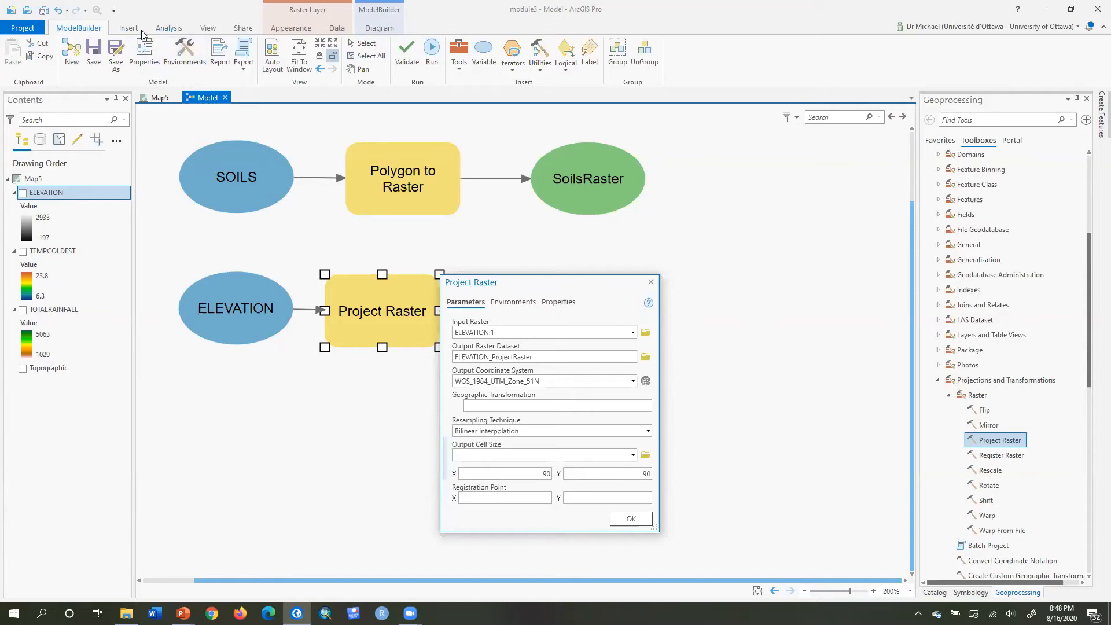
pyautogui.click(162, 31)
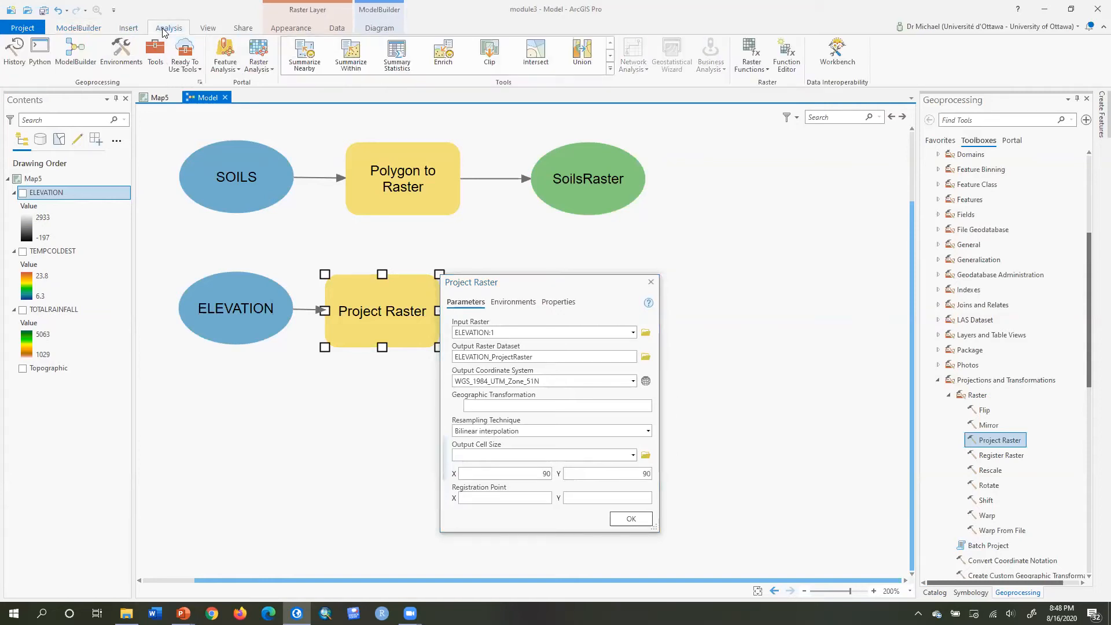
pyautogui.click(112, 54)
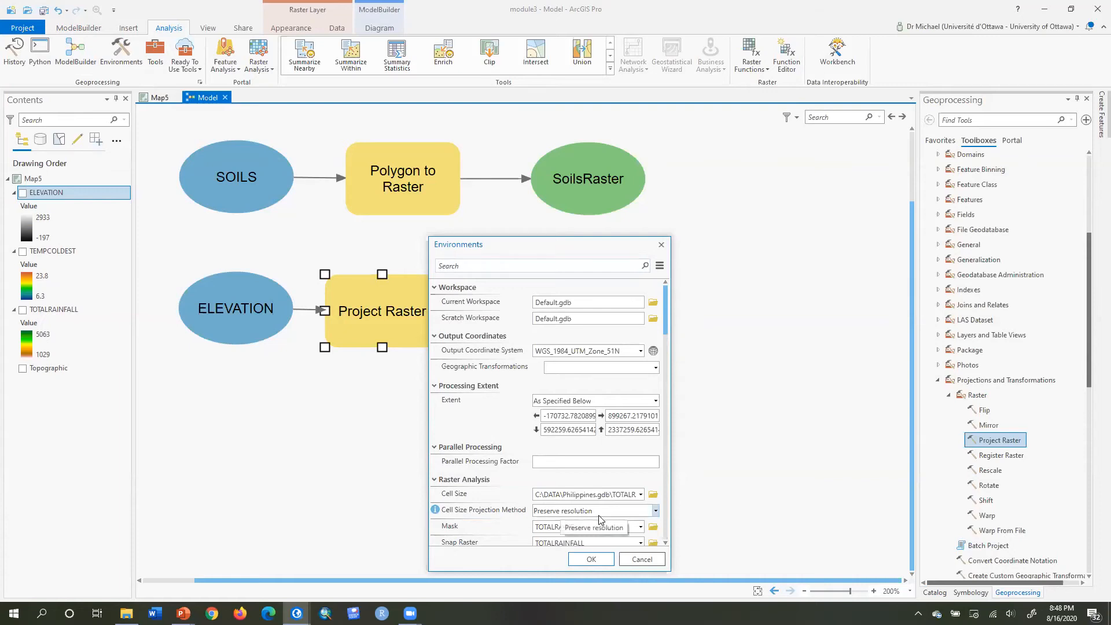
pyautogui.click(641, 559)
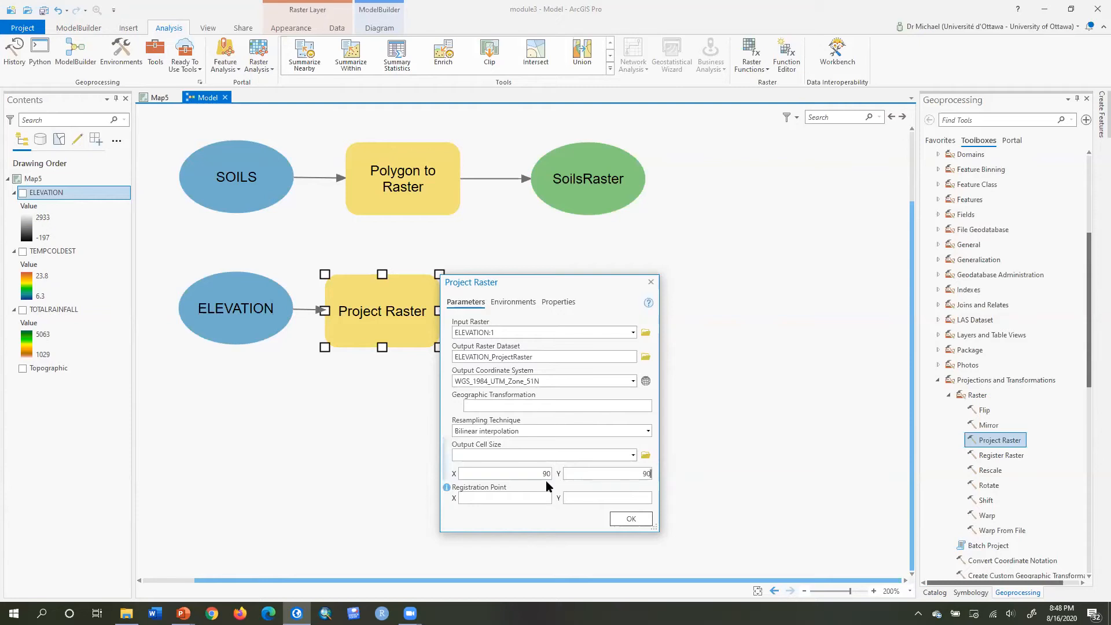
# Confirm the Project Raster settings and rename its output raster to ELEVUTM90.
pyautogui.click(641, 524)
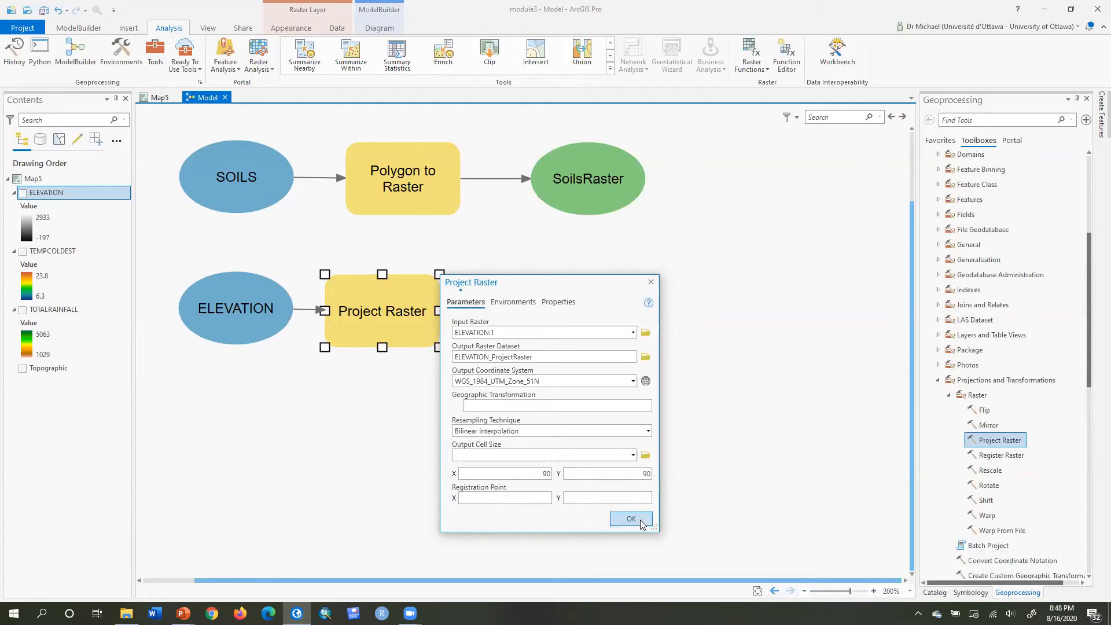
pyautogui.rightClick(571, 313)
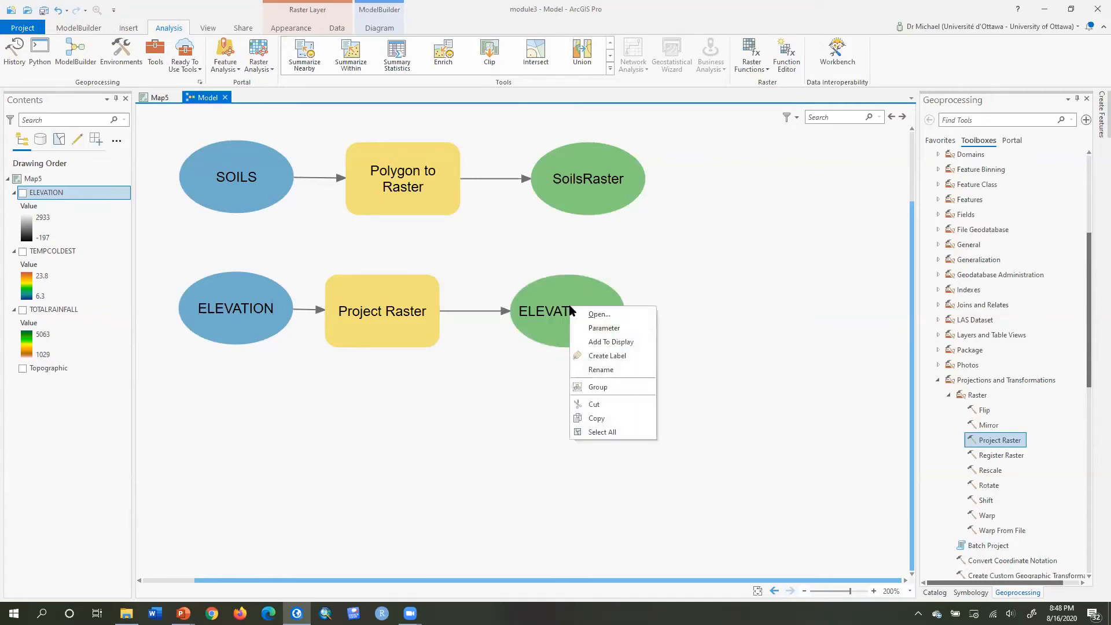
pyautogui.click(612, 372)
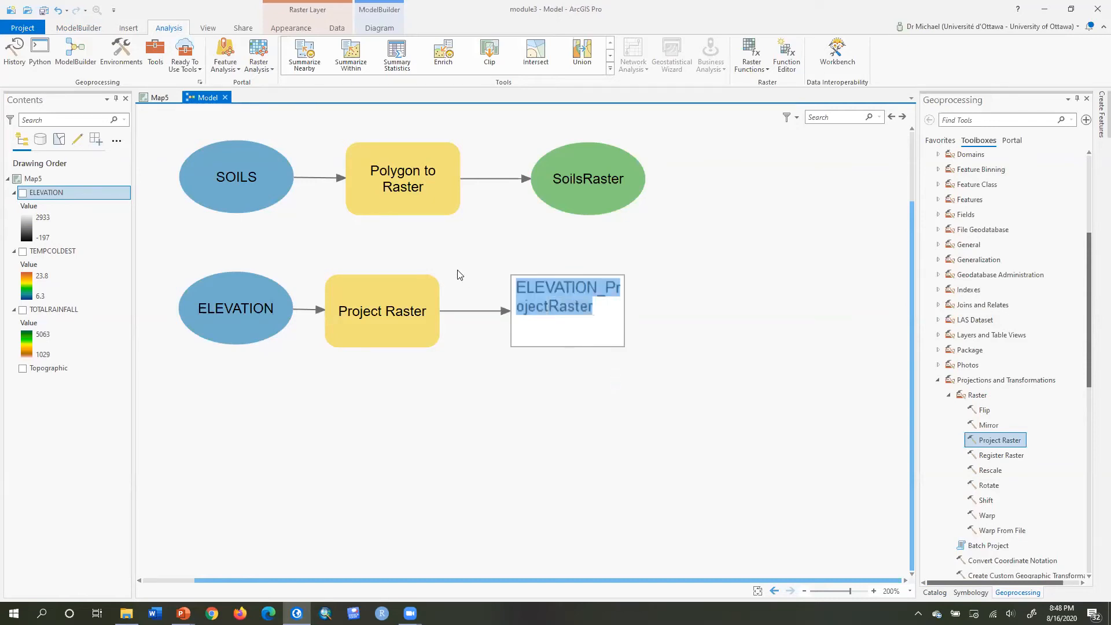
pyautogui.write('ELE')
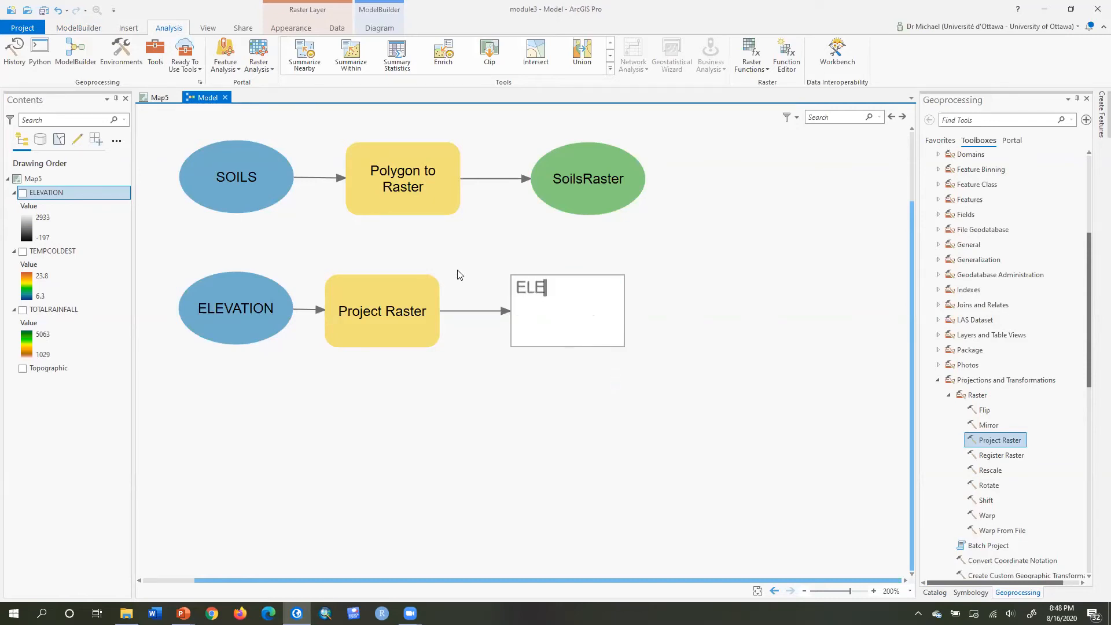
pyautogui.write('VUTM90')
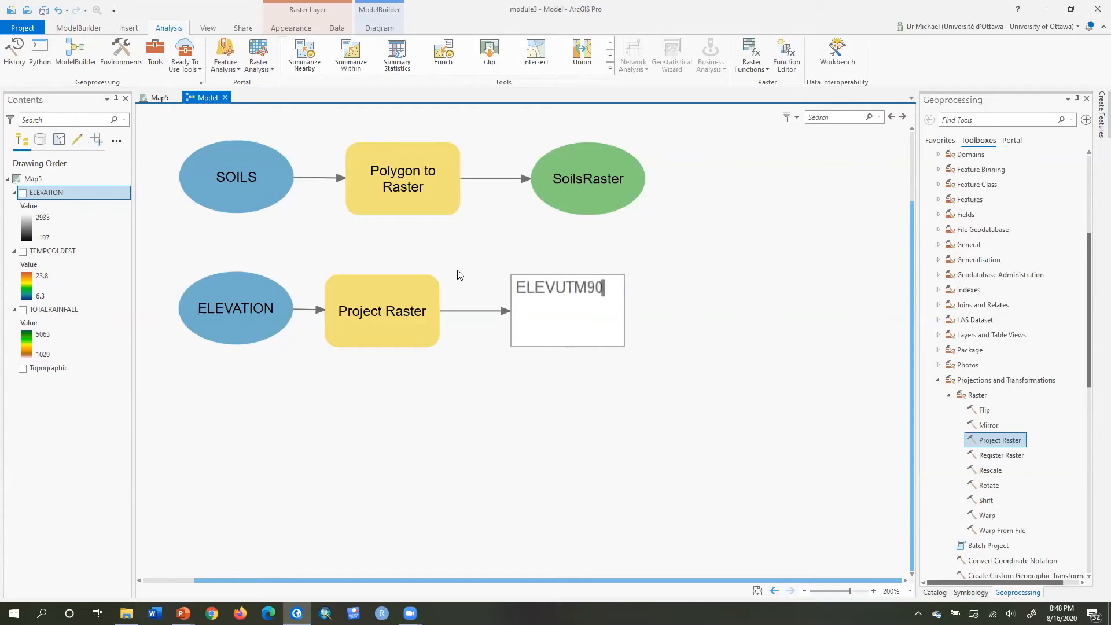
pyautogui.press('Return')
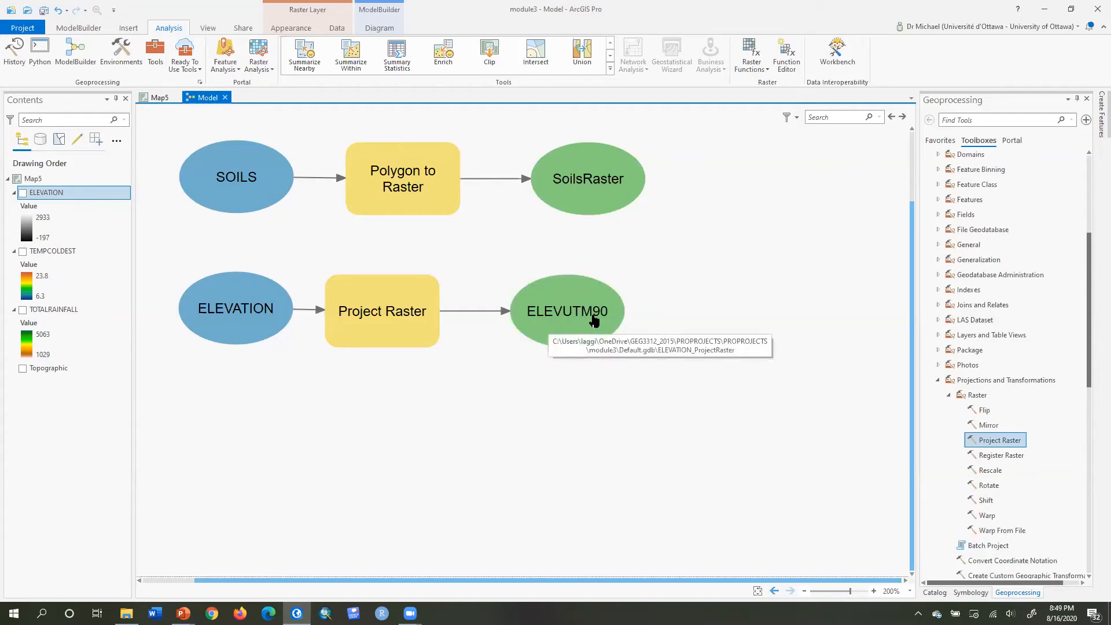
# Run the model up to the Project Raster process and close the progress window.
pyautogui.rightClick(383, 301)
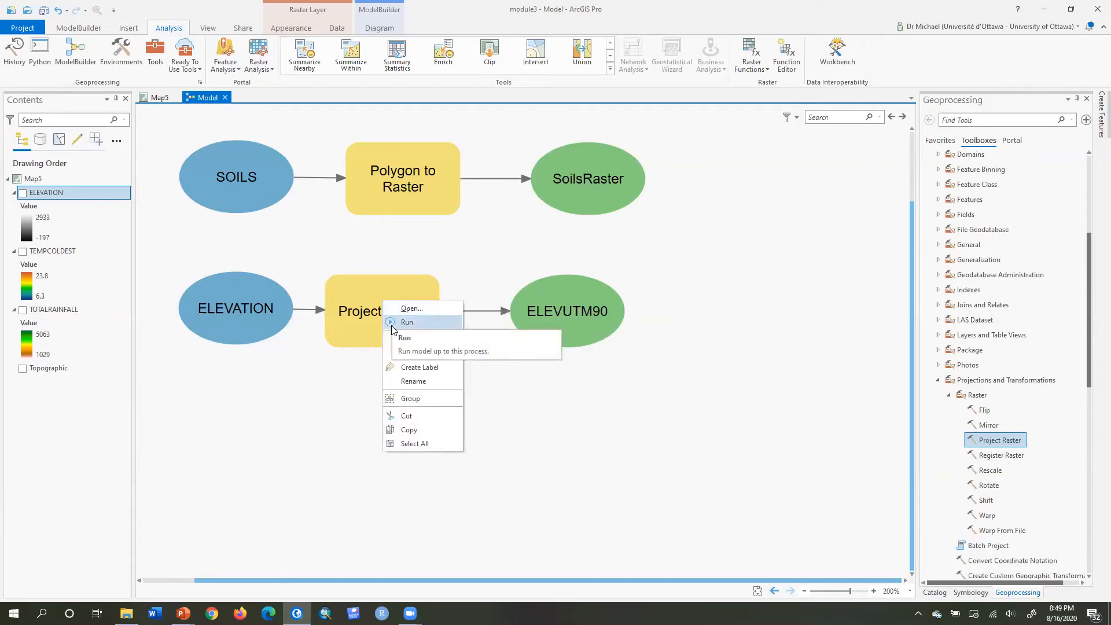
pyautogui.click(398, 324)
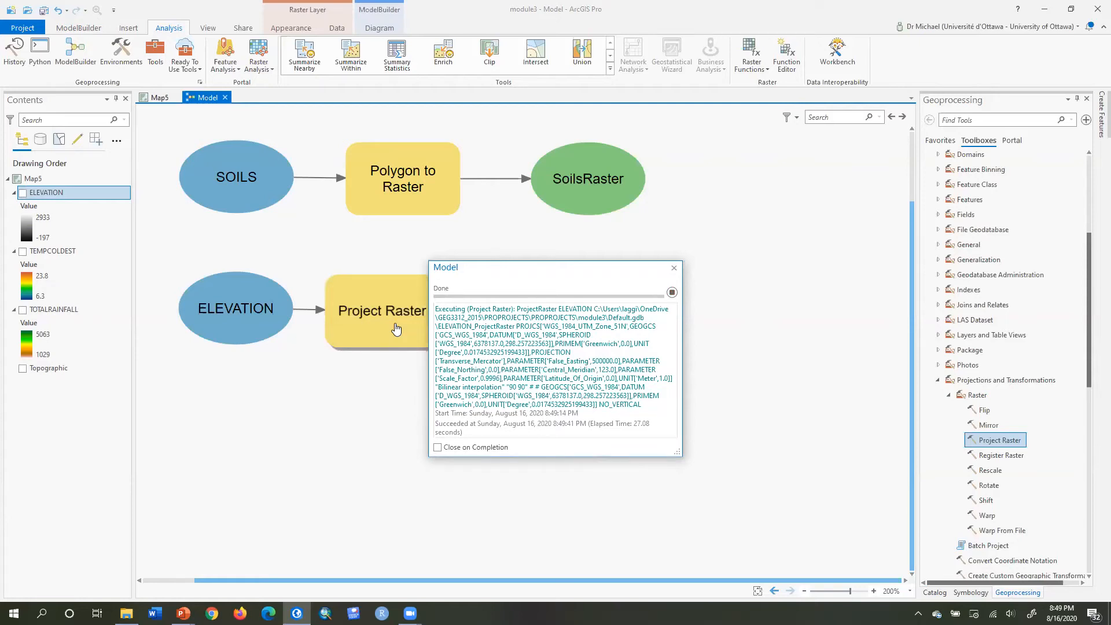
pyautogui.click(674, 268)
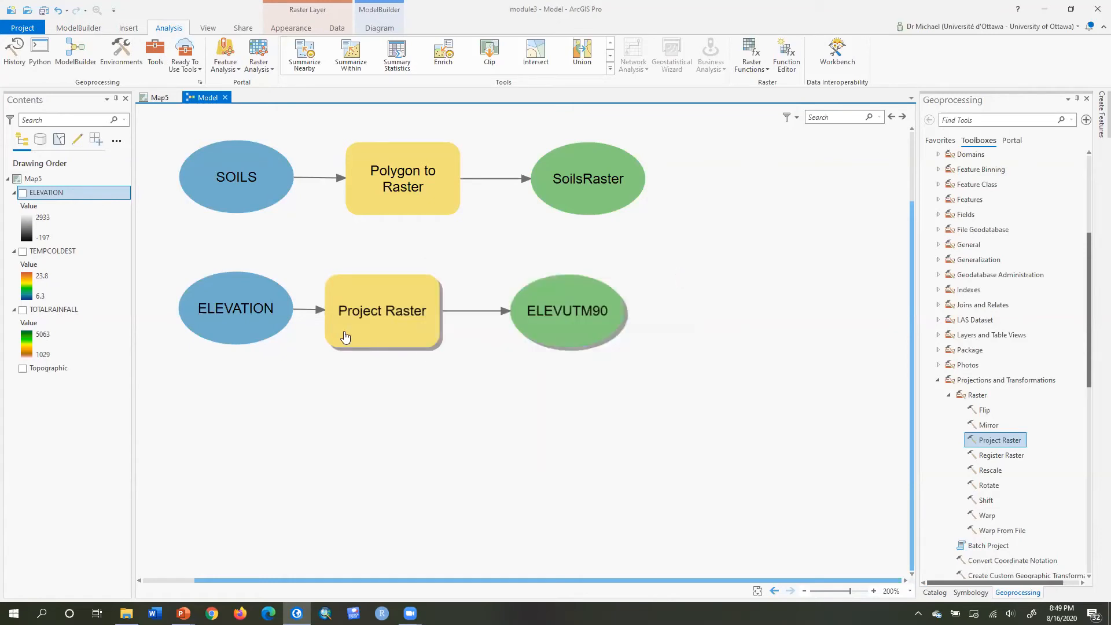
# Add the ELEVUTM90 output to the map display.
pyautogui.rightClick(552, 312)
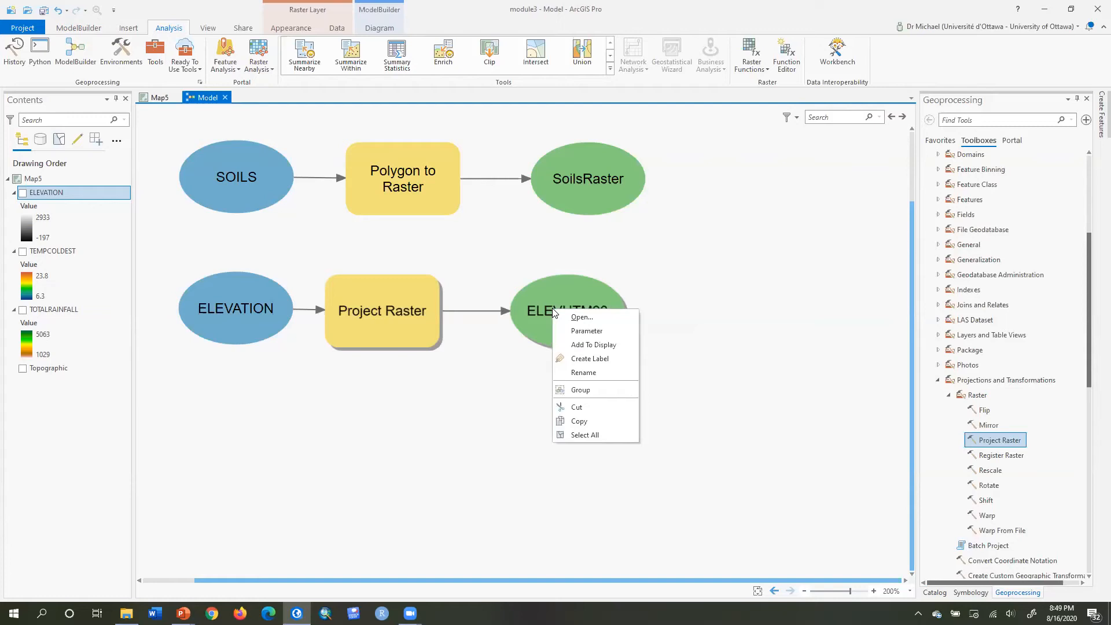
pyautogui.click(578, 346)
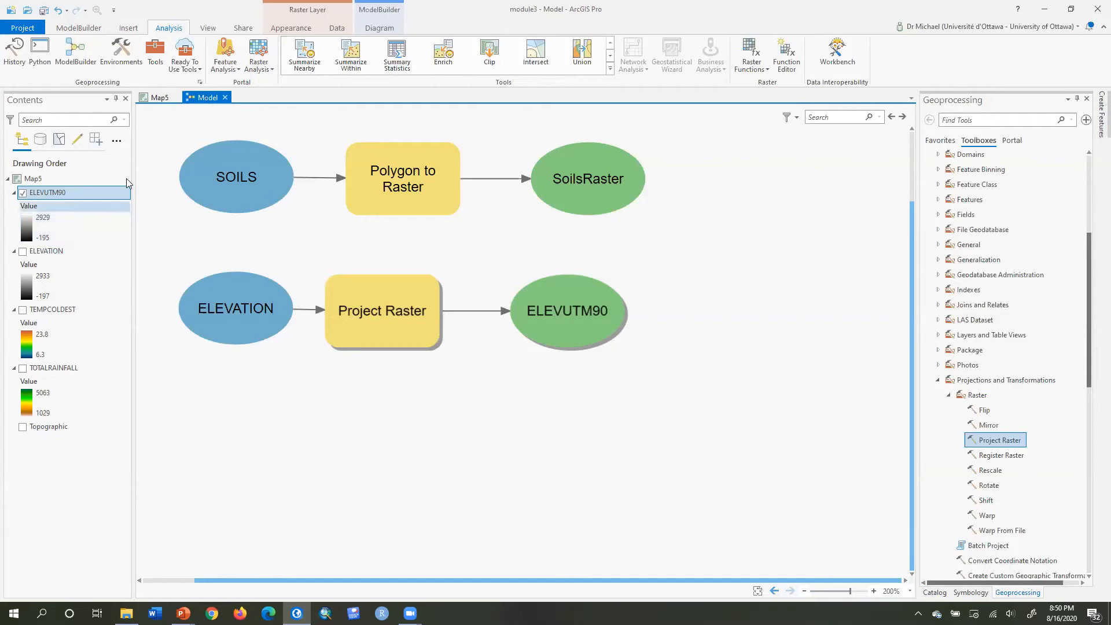
# Zoom into the ELEVUTM90 layer on the map and inspect a pixel's values in a pop-up.
pyautogui.click(147, 99)
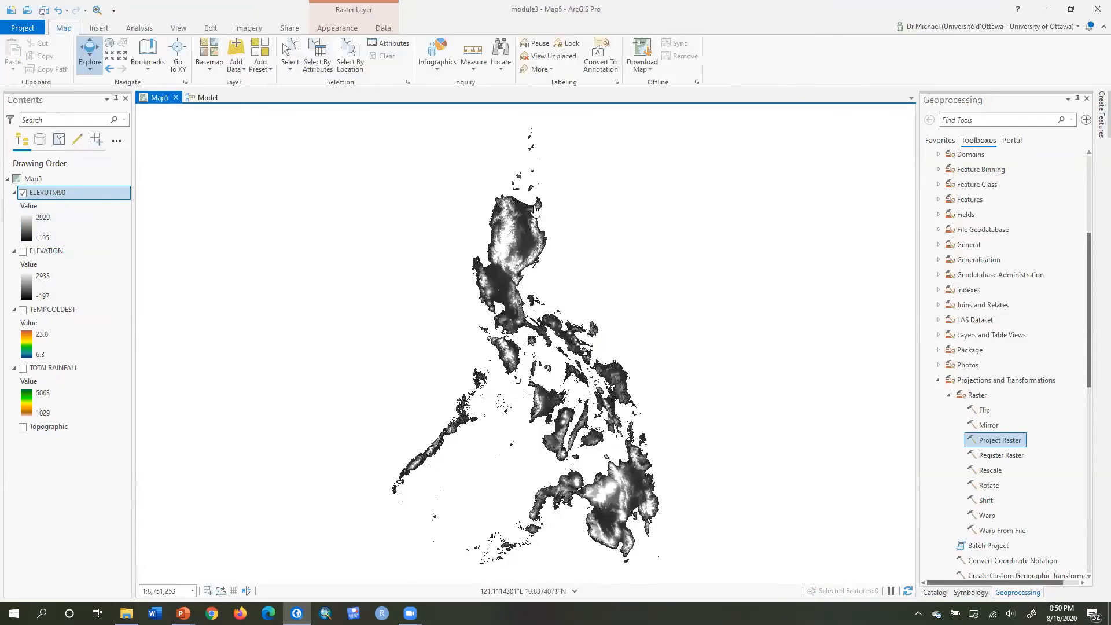
pyautogui.scroll(5, 512, 215)
pyautogui.scroll(5, 511, 215)
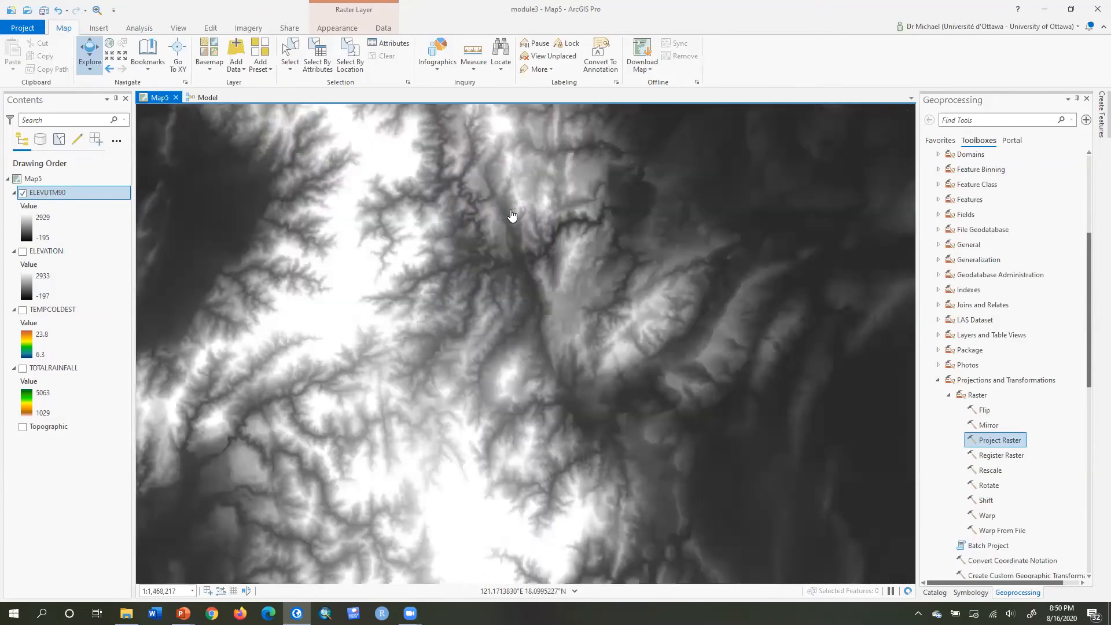
pyautogui.click(677, 212)
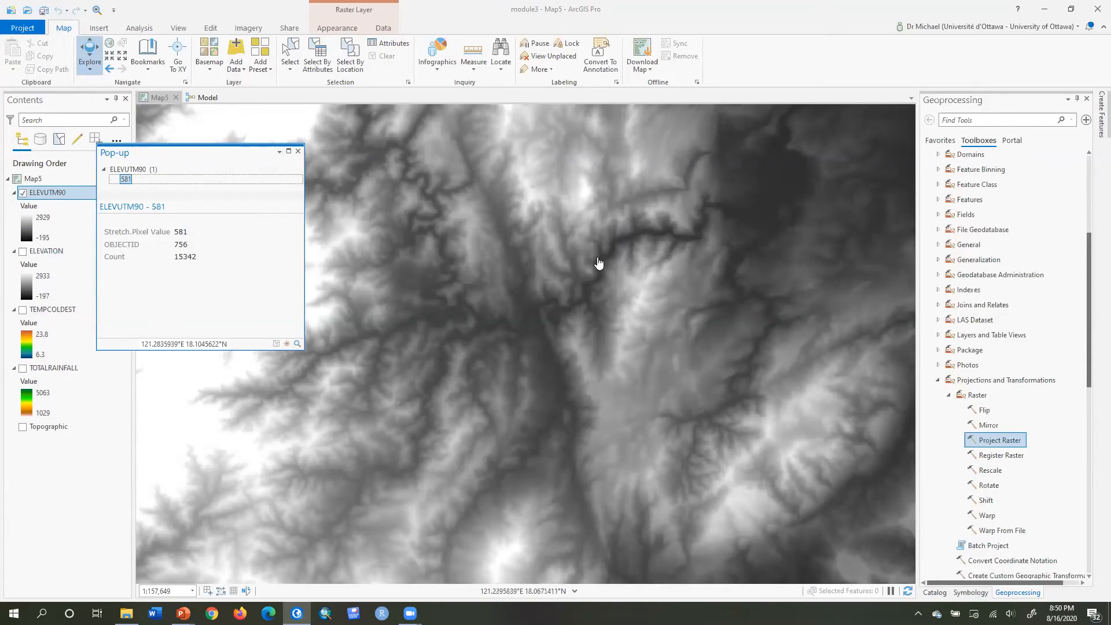
pyautogui.scroll(4, 604, 256)
pyautogui.scroll(4, 604, 257)
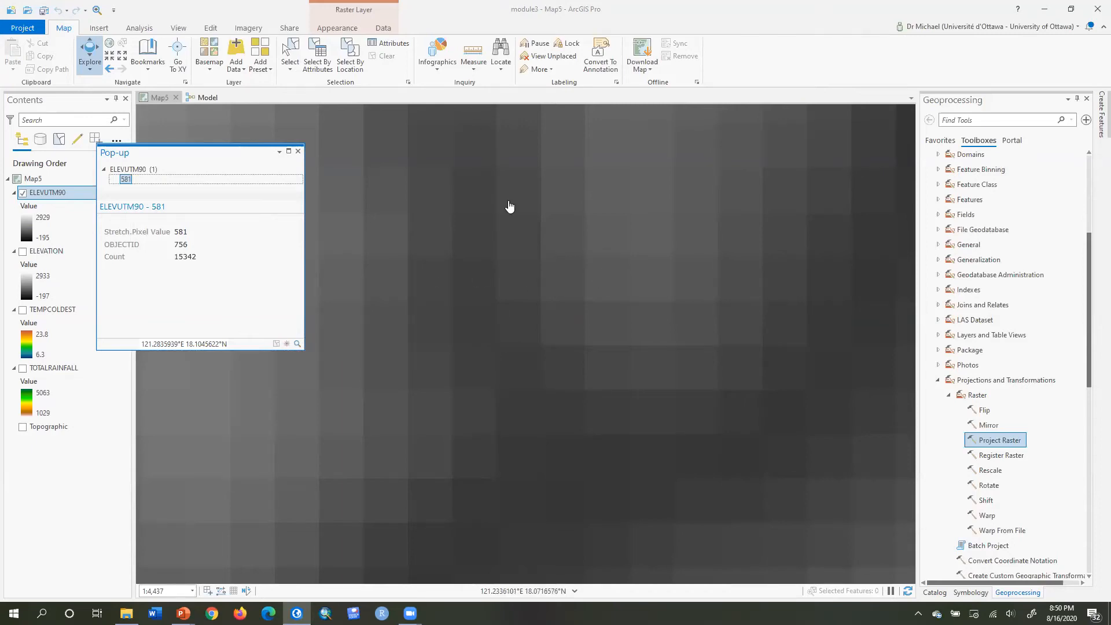
pyautogui.click(298, 151)
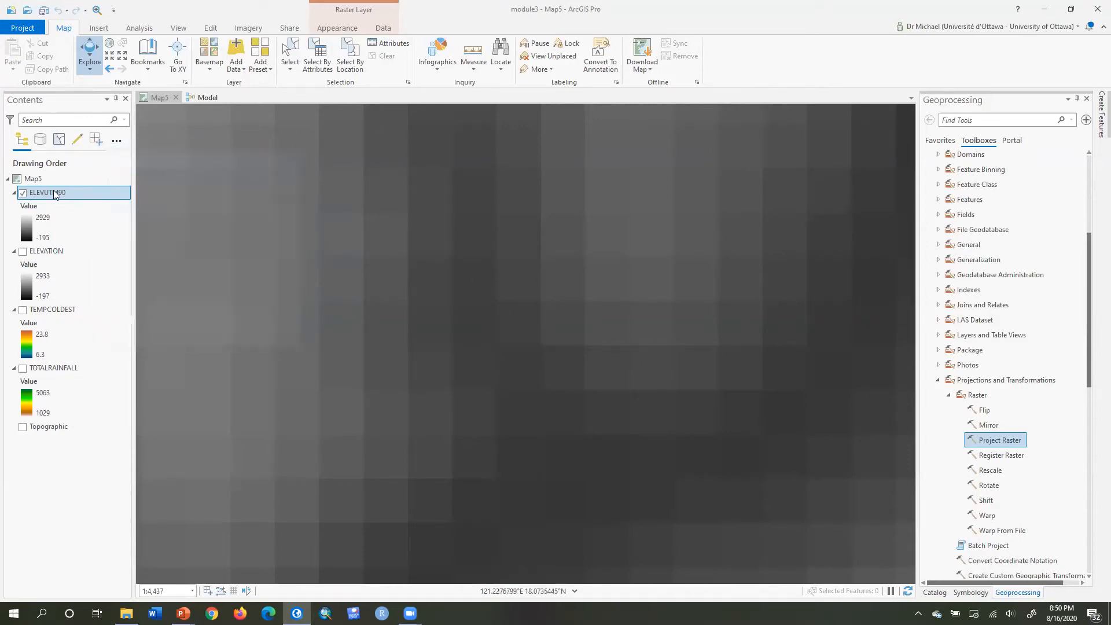
# Toggle ELEVUTM90 and ELEVATION visibility to compare the projected and original rasters.
pyautogui.click(22, 194)
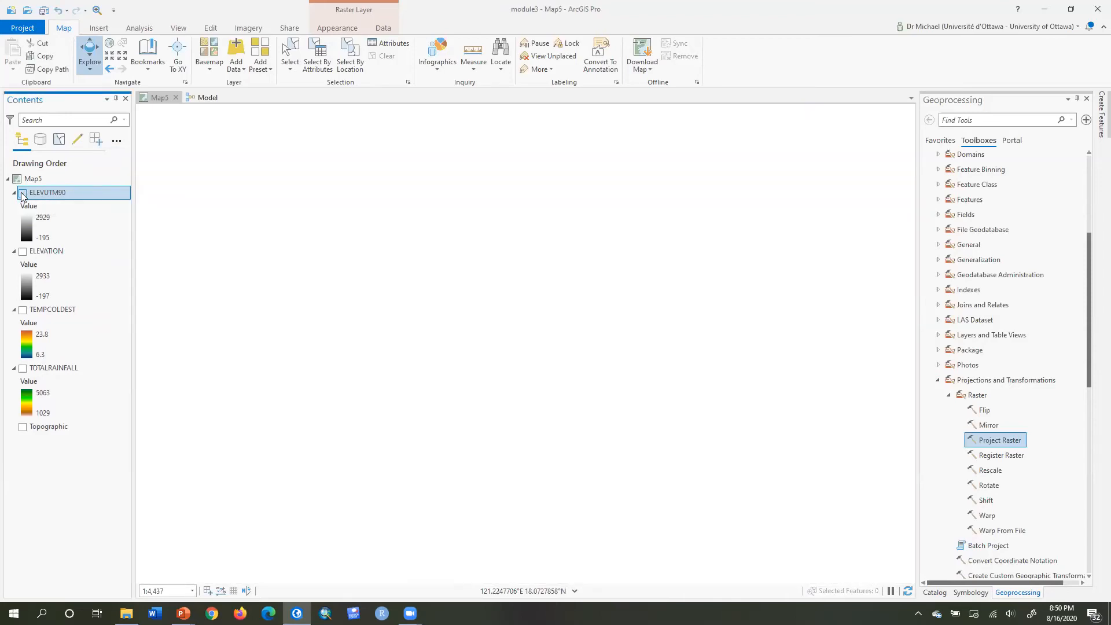
pyautogui.click(23, 251)
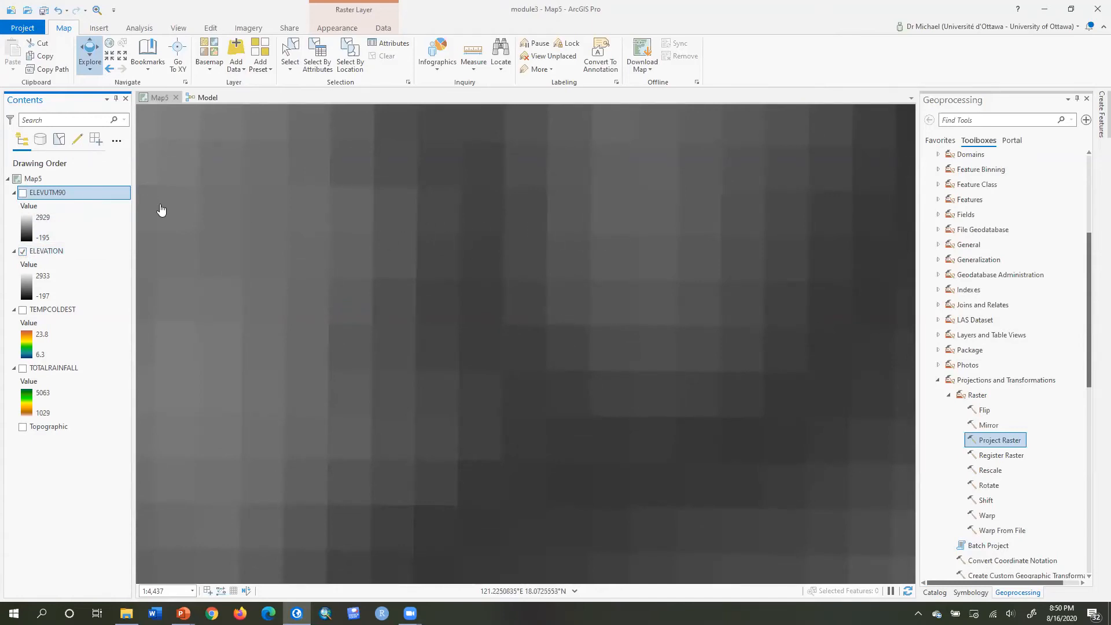
pyautogui.click(22, 193)
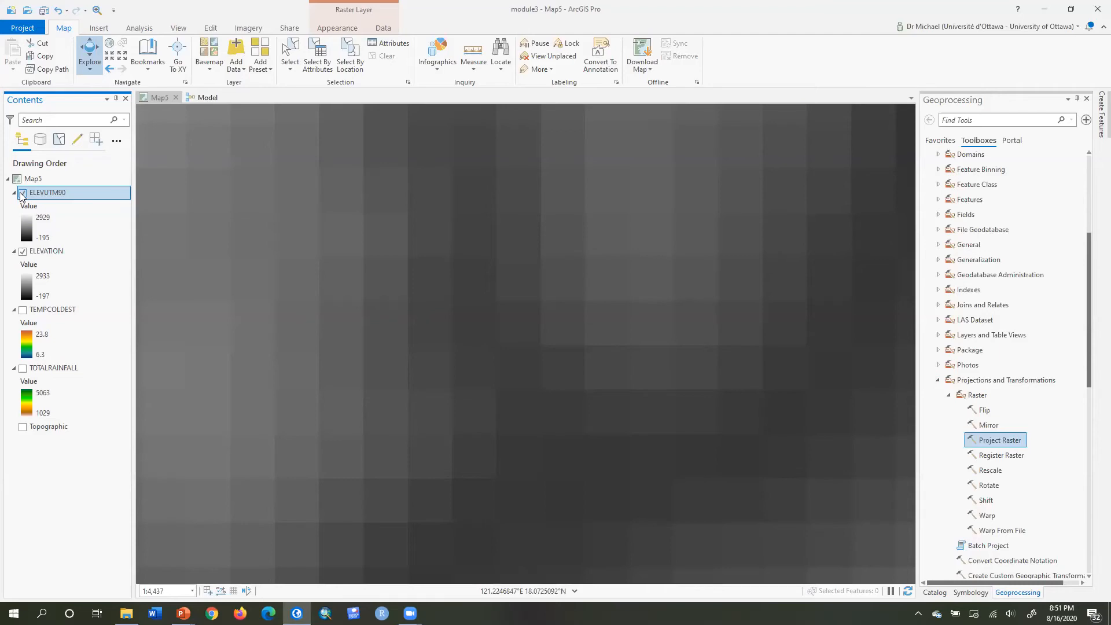
pyautogui.click(22, 193)
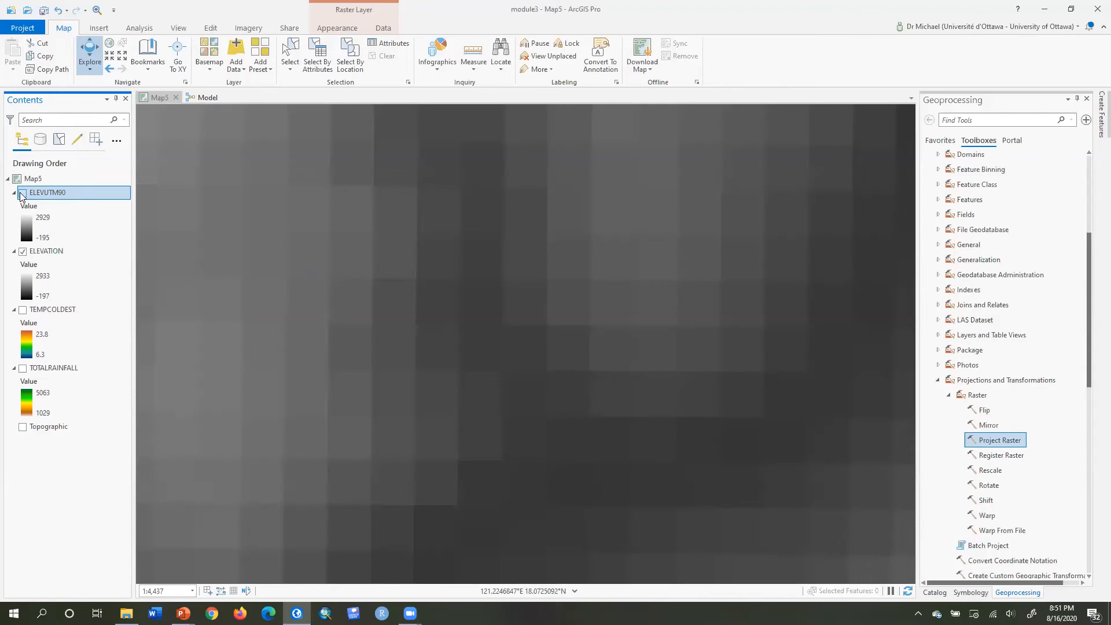
pyautogui.click(22, 194)
pyautogui.click(22, 194)
pyautogui.click(44, 253)
# Remove the ELEVATION layer from the map and make ELEVUTM90 visible.
pyautogui.rightClick(44, 255)
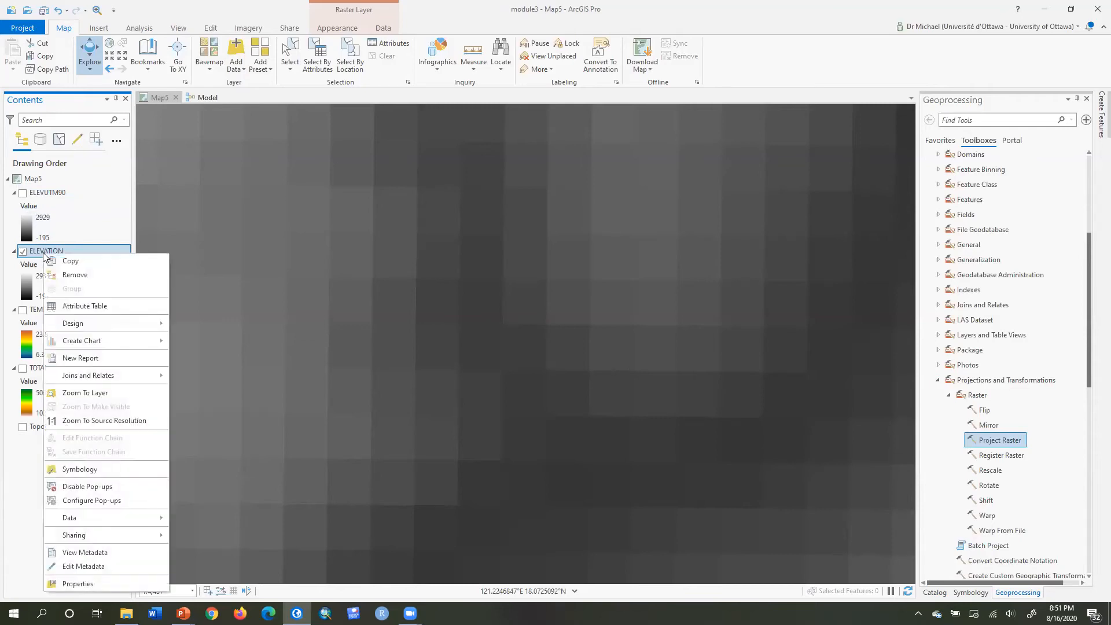
pyautogui.click(80, 280)
pyautogui.click(22, 193)
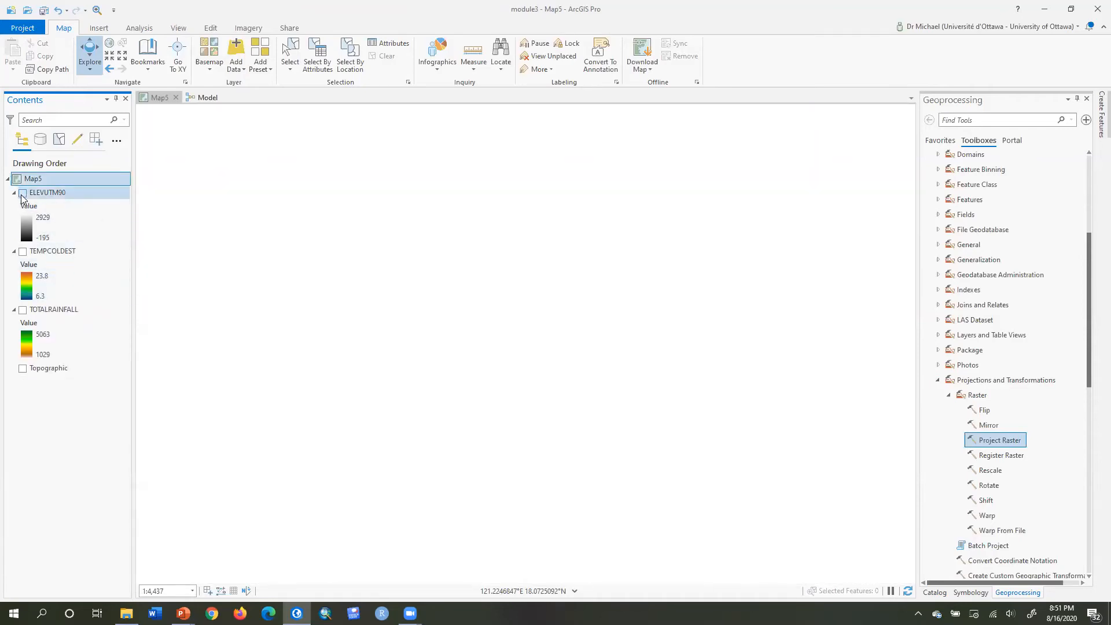
# Return to the model, validate it, and undo the last two changes.
pyautogui.click(199, 98)
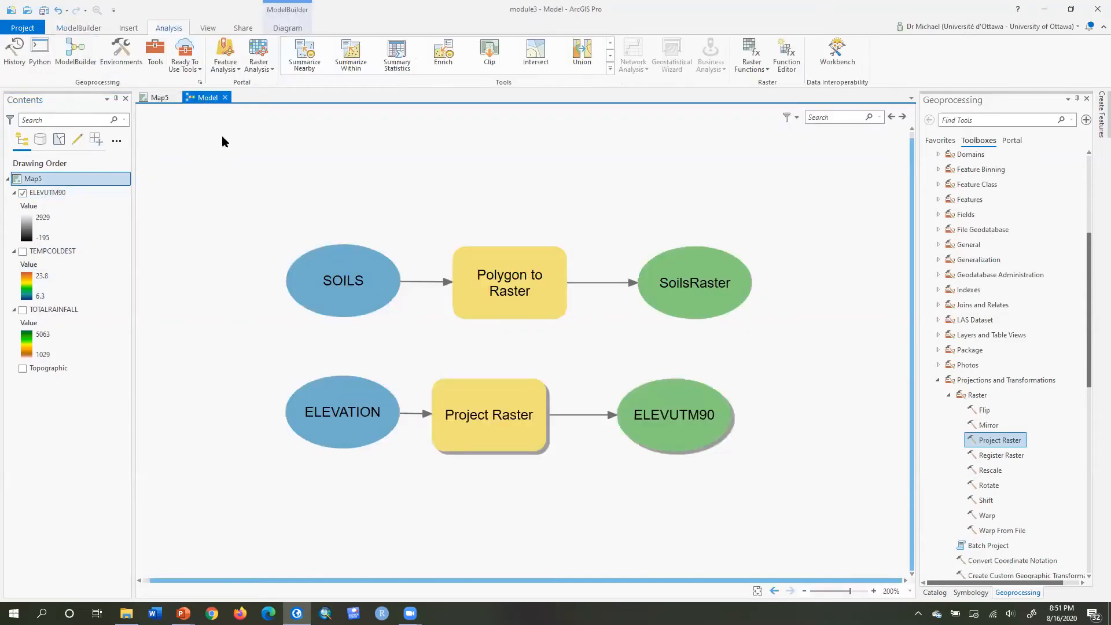
pyautogui.click(85, 27)
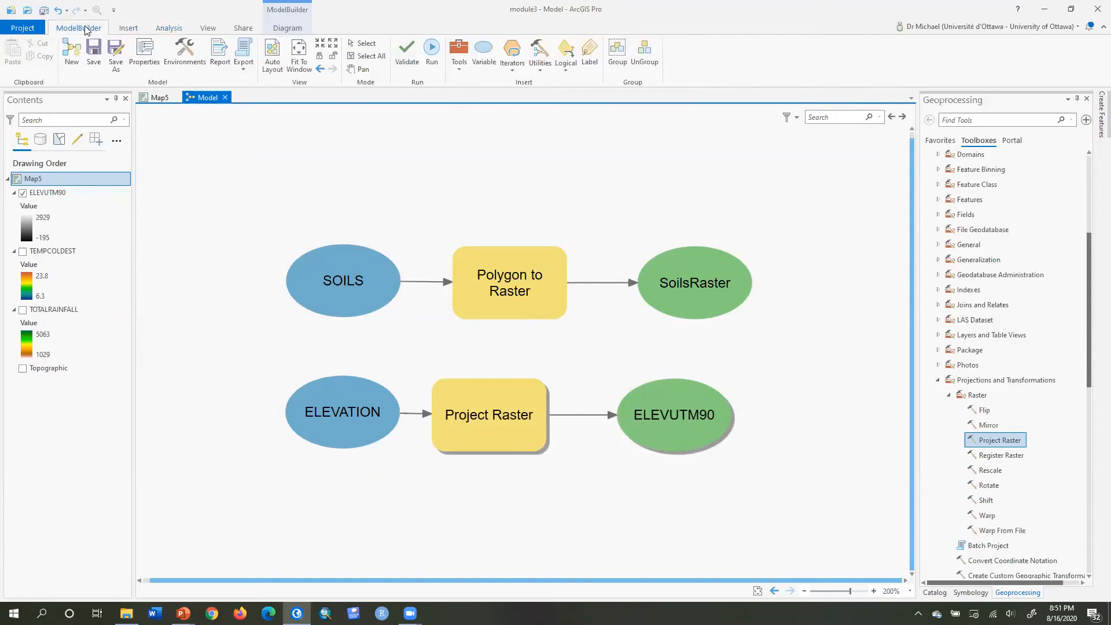
pyautogui.click(406, 58)
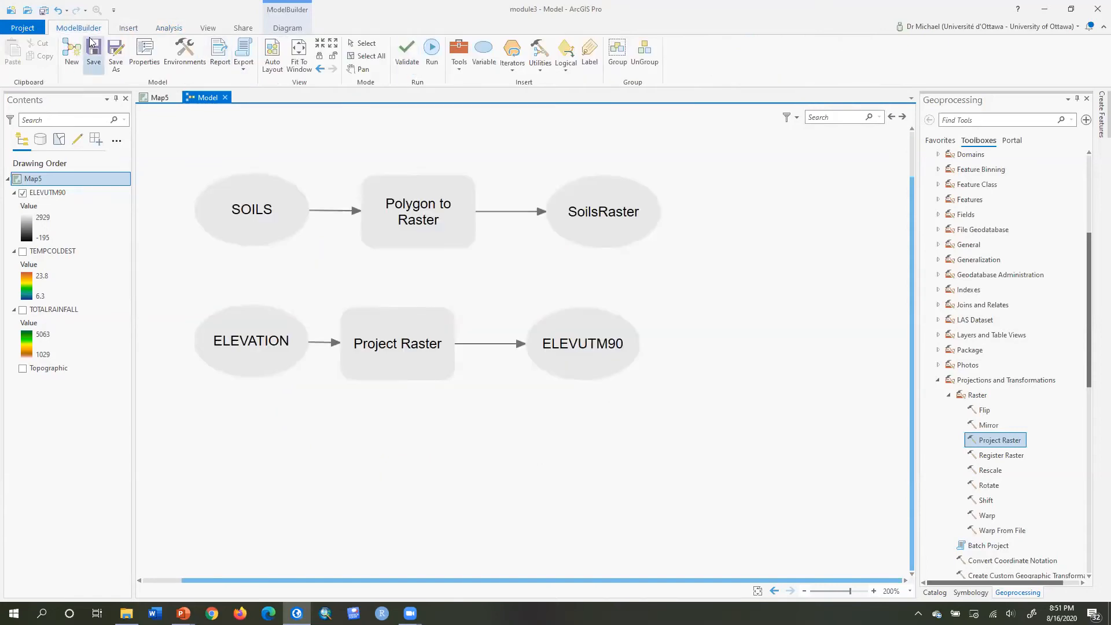
pyautogui.click(58, 11)
pyautogui.click(59, 11)
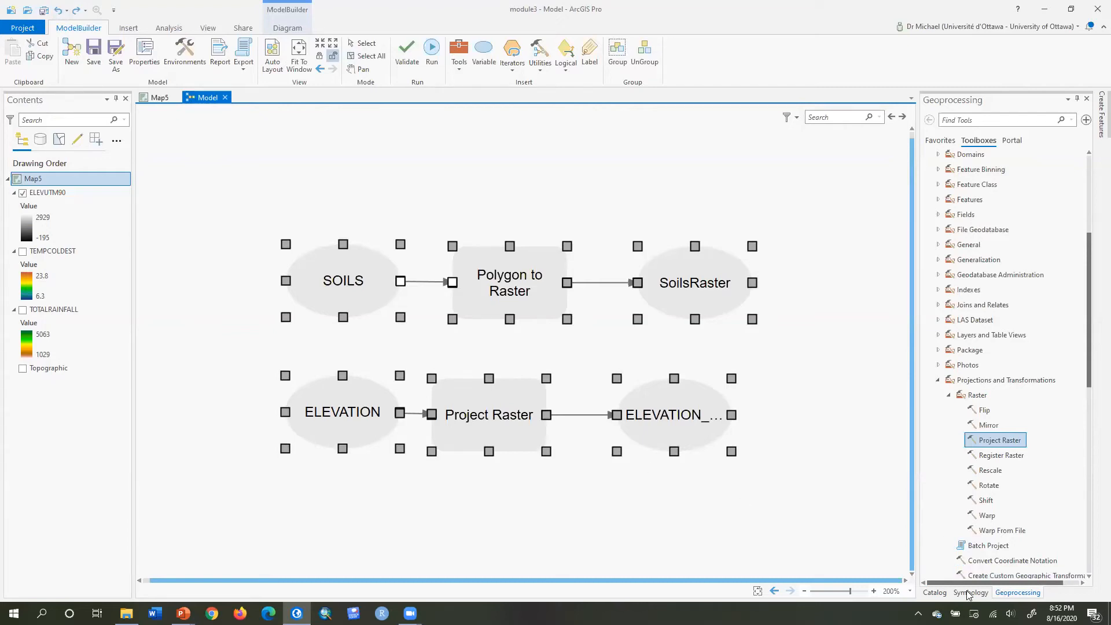
# Browse the project catalog's geodatabase and data folders.
pyautogui.click(936, 593)
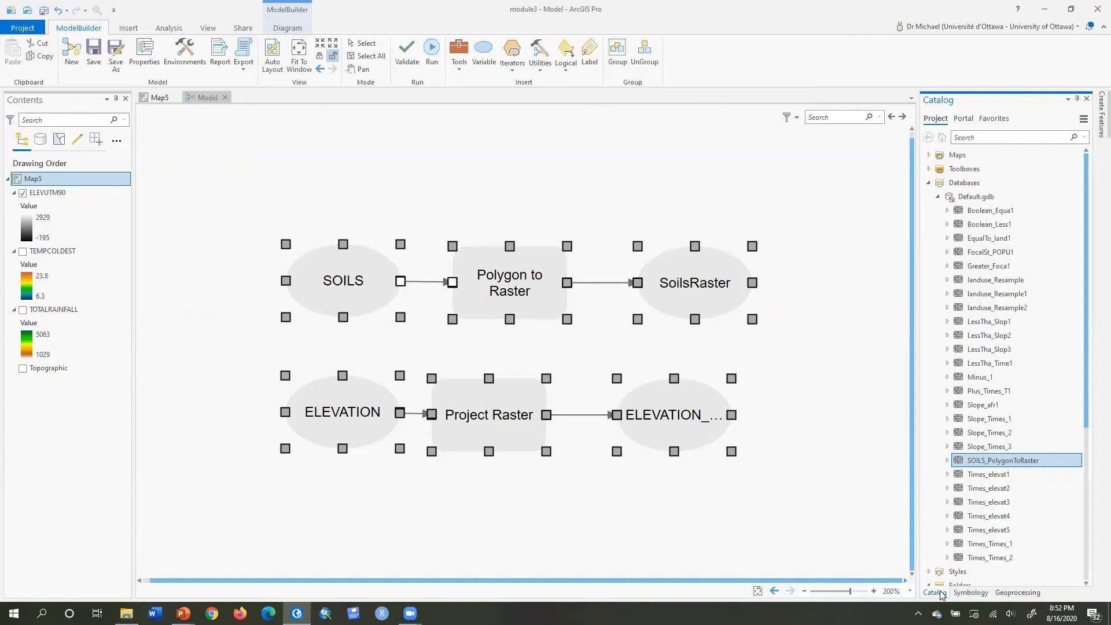
pyautogui.scroll(-6, 1060, 416)
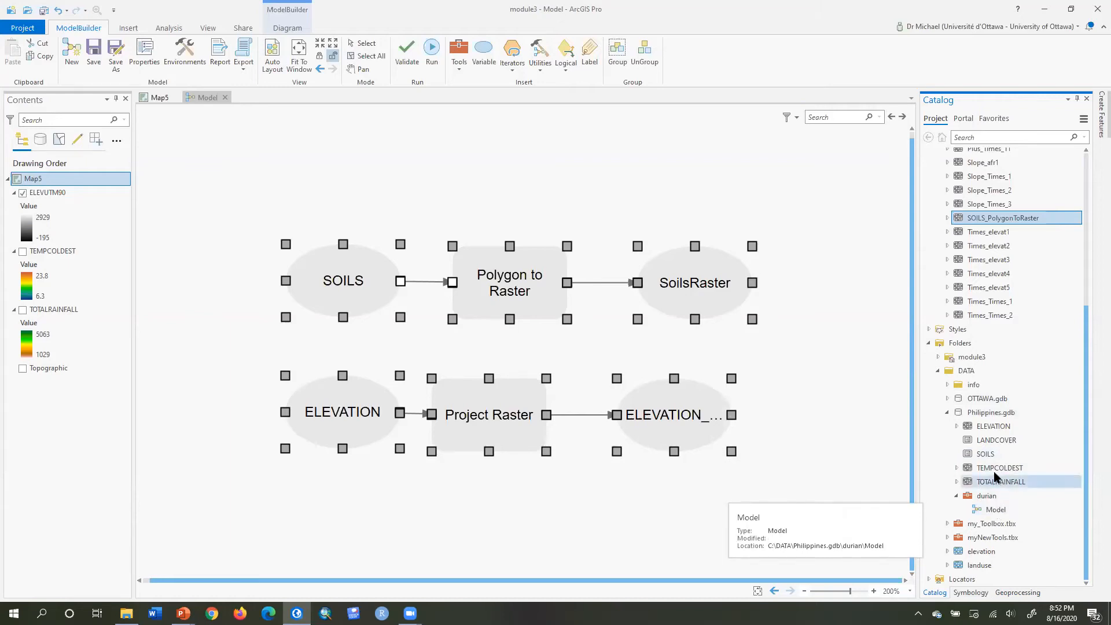
# Add the SOILS and ELEVATION datasets from Philippines.gdb to the map.
pyautogui.moveTo(990, 455); pyautogui.dragTo(149, 140)
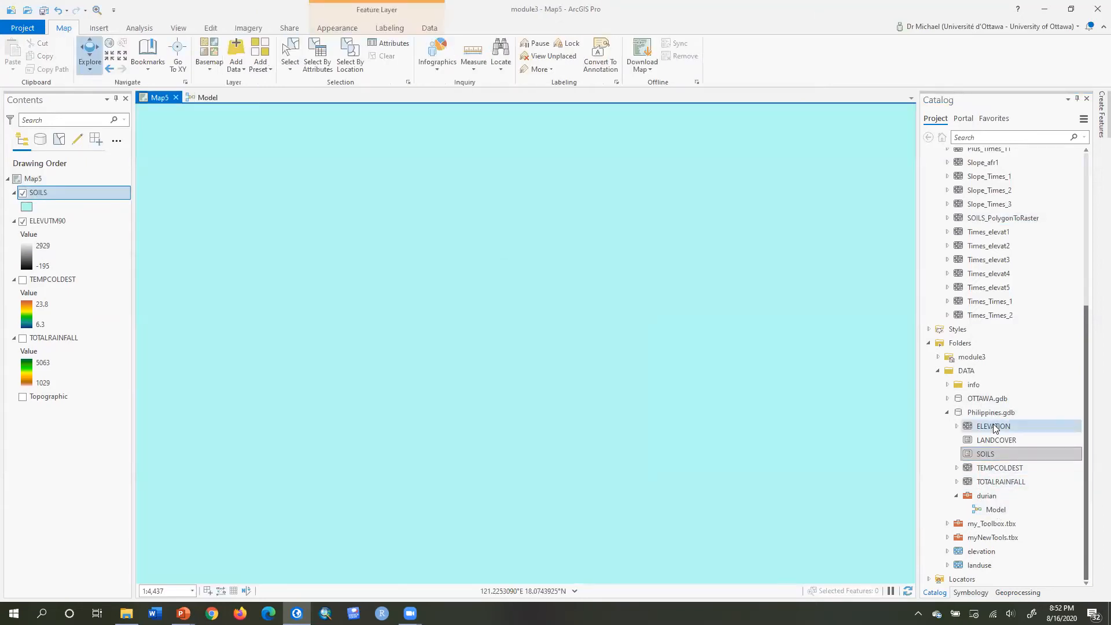
pyautogui.moveTo(993, 428); pyautogui.dragTo(447, 383)
# Remove the ELEVUTM90 layer from the map's contents.
pyautogui.click(49, 281)
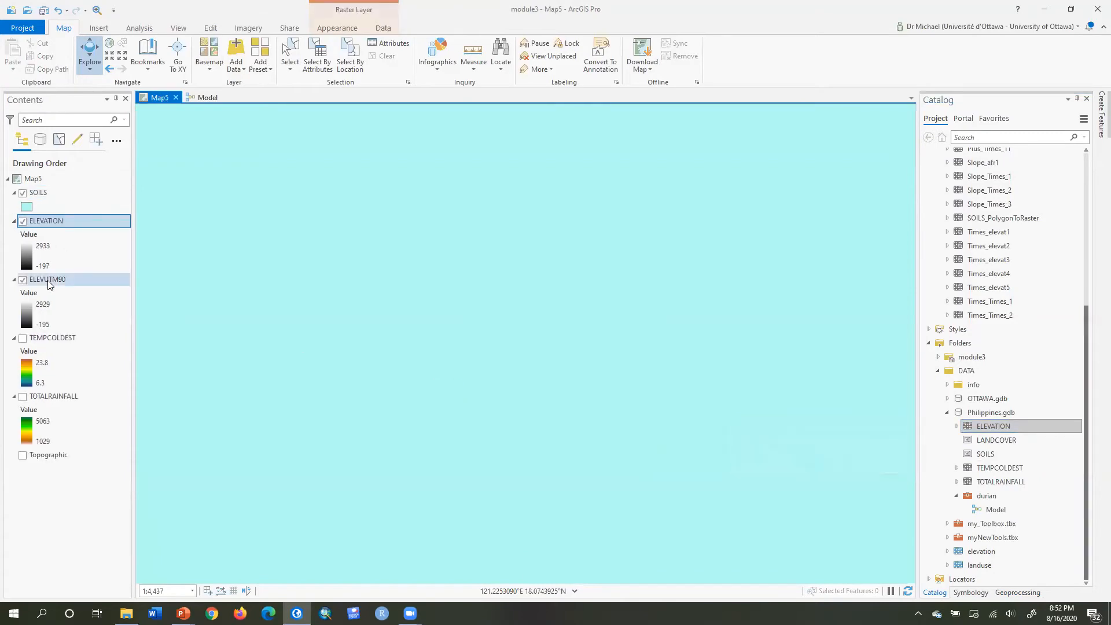
pyautogui.rightClick(48, 281)
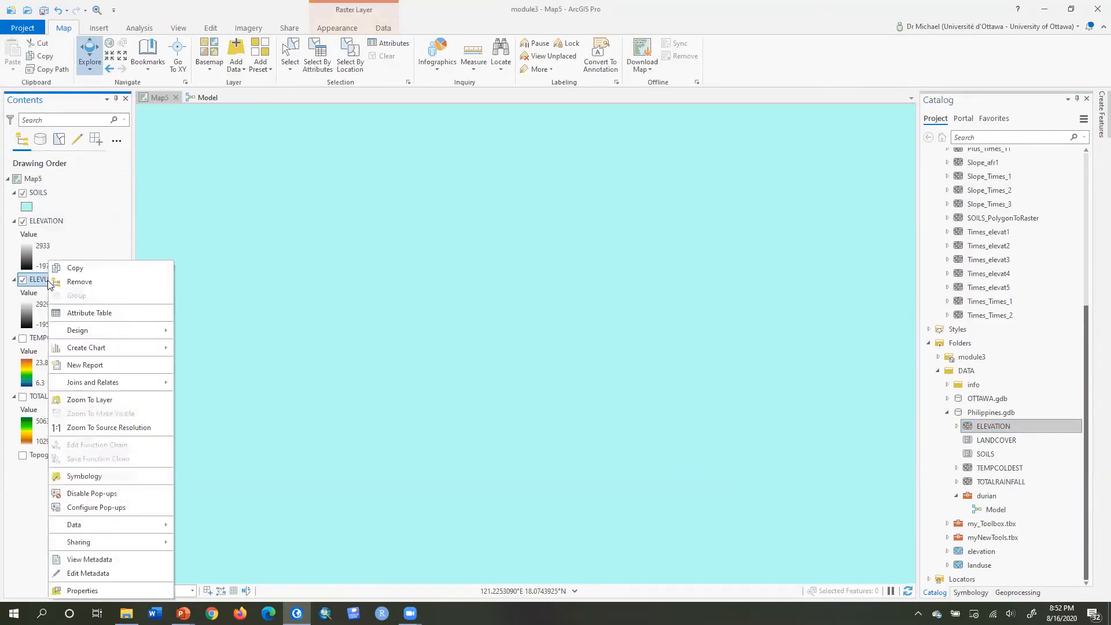
pyautogui.click(72, 281)
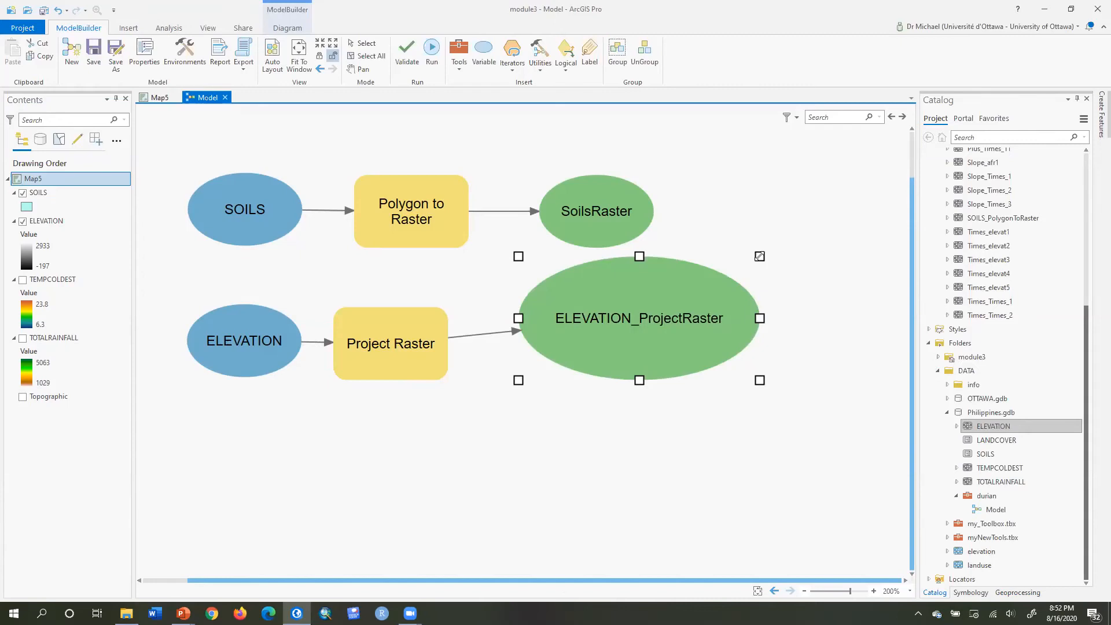
# Enlarge the Project Raster output element in the model and rename it ELEVUTM90.
pyautogui.moveTo(759, 256); pyautogui.dragTo(637, 306)
pyautogui.rightClick(556, 354)
pyautogui.click(584, 417)
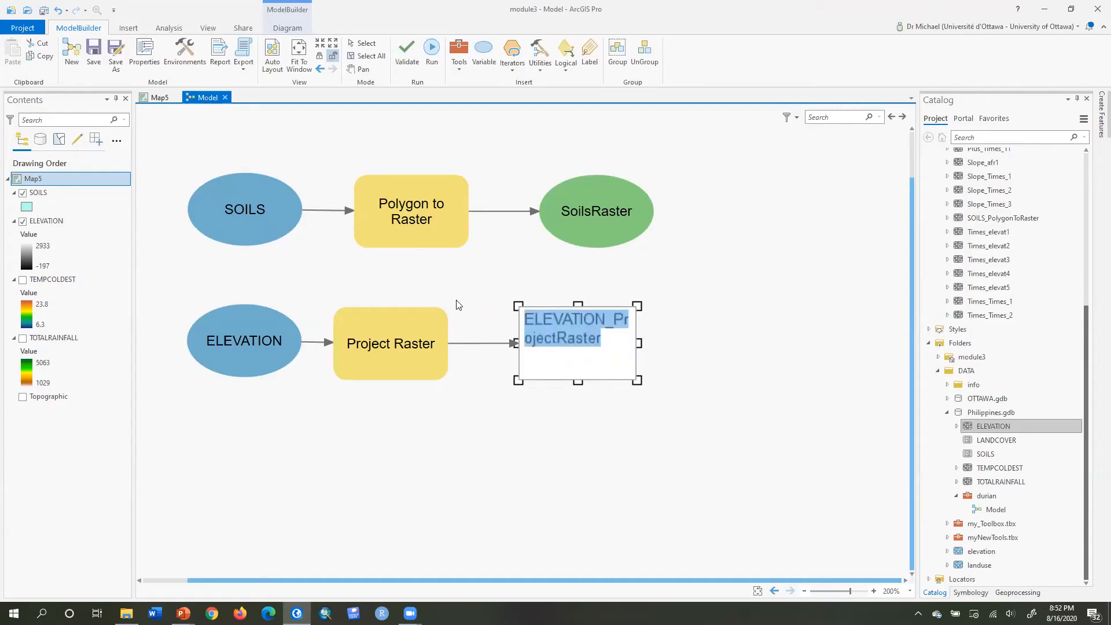
pyautogui.press('BackSpace')
pyautogui.write('ELEV')
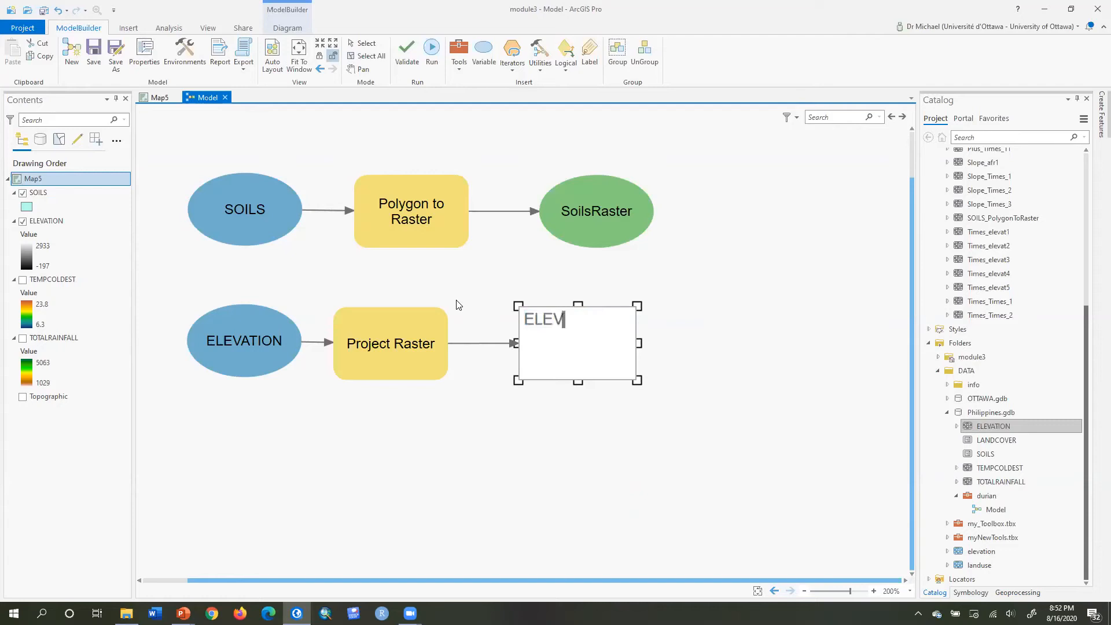
pyautogui.write('UTM90')
pyautogui.press('Return')
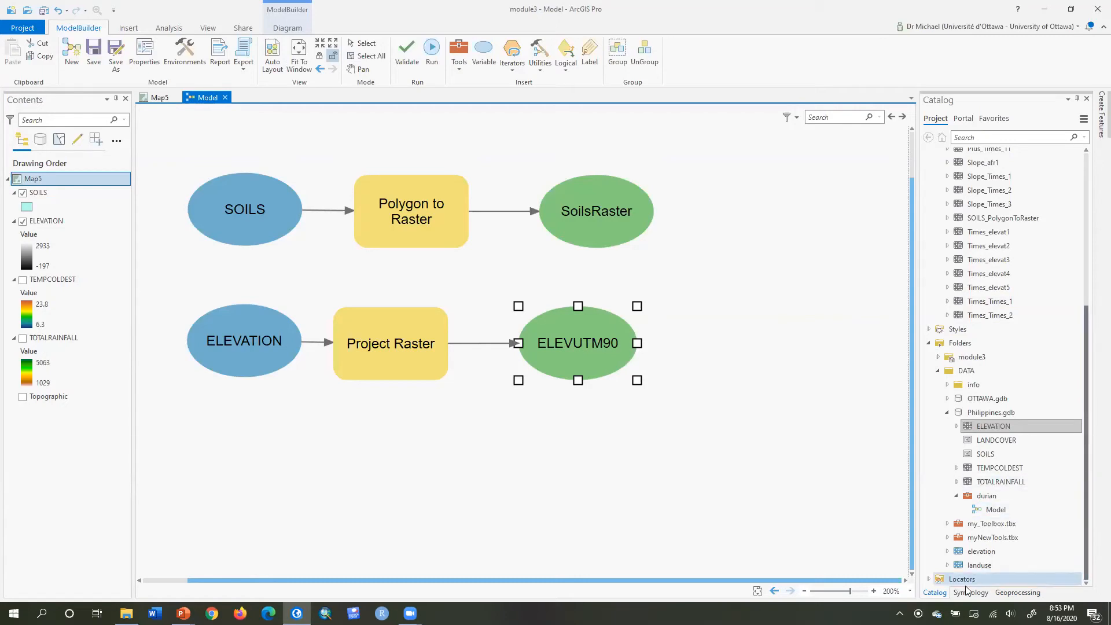
# Add the Block Statistics tool from the Spatial Analyst Neighborhood toolset into the model.
pyautogui.click(1009, 594)
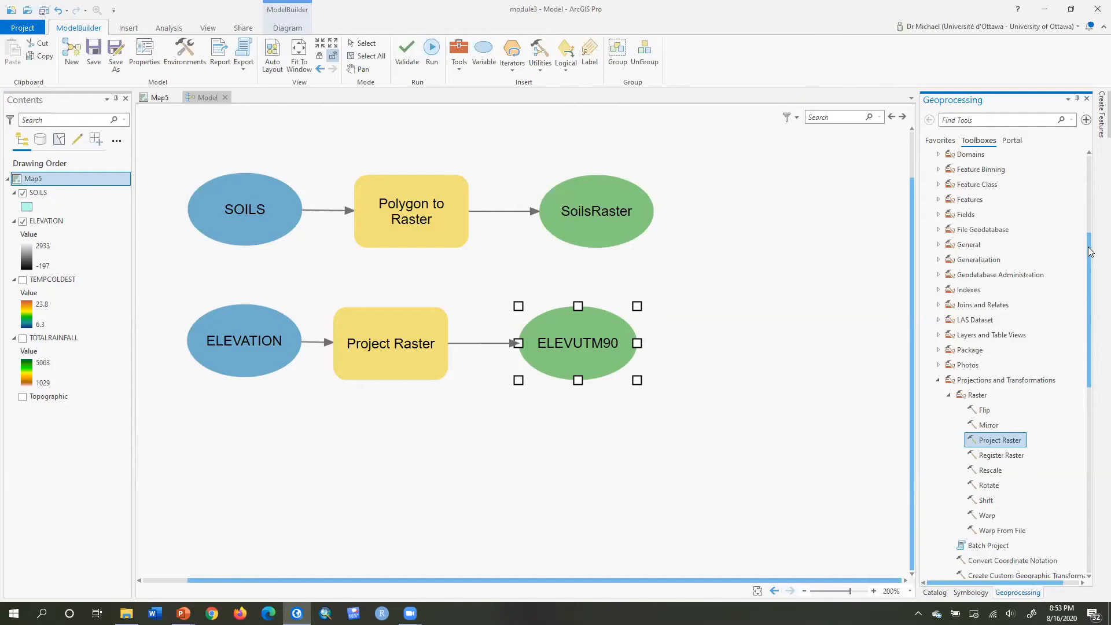
pyautogui.moveTo(1089, 251); pyautogui.dragTo(1092, 471)
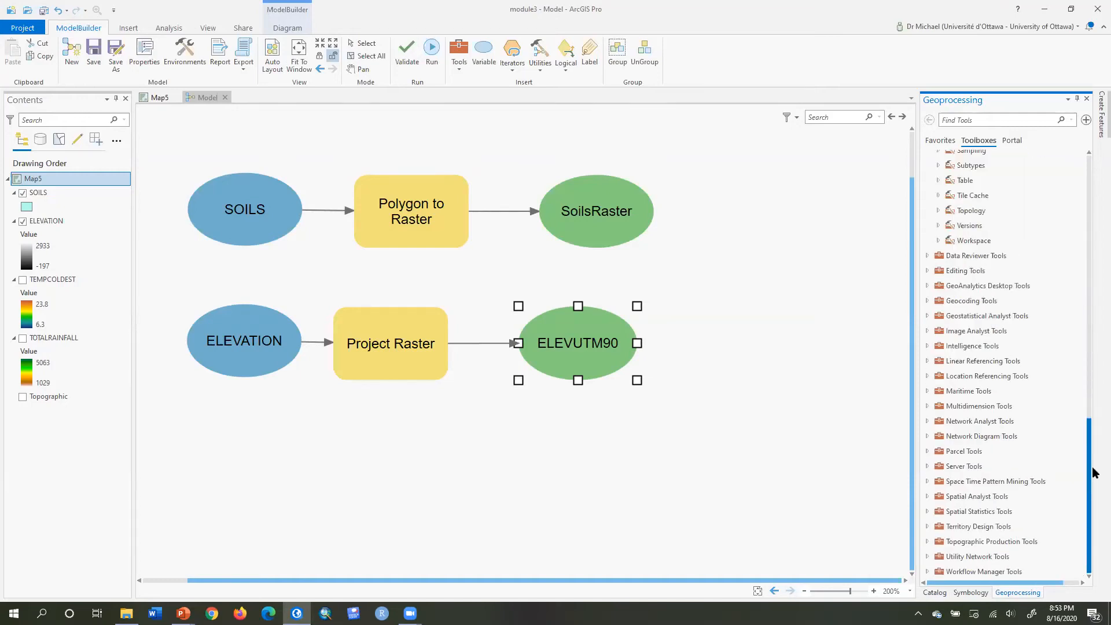
pyautogui.click(927, 497)
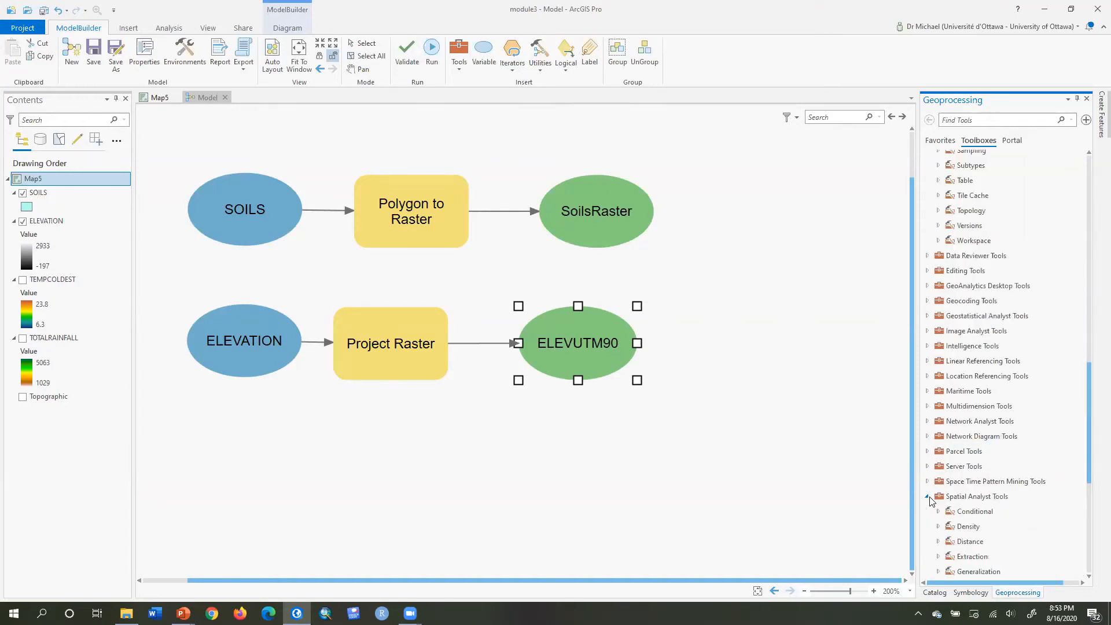
pyautogui.moveTo(1091, 412); pyautogui.dragTo(1092, 521)
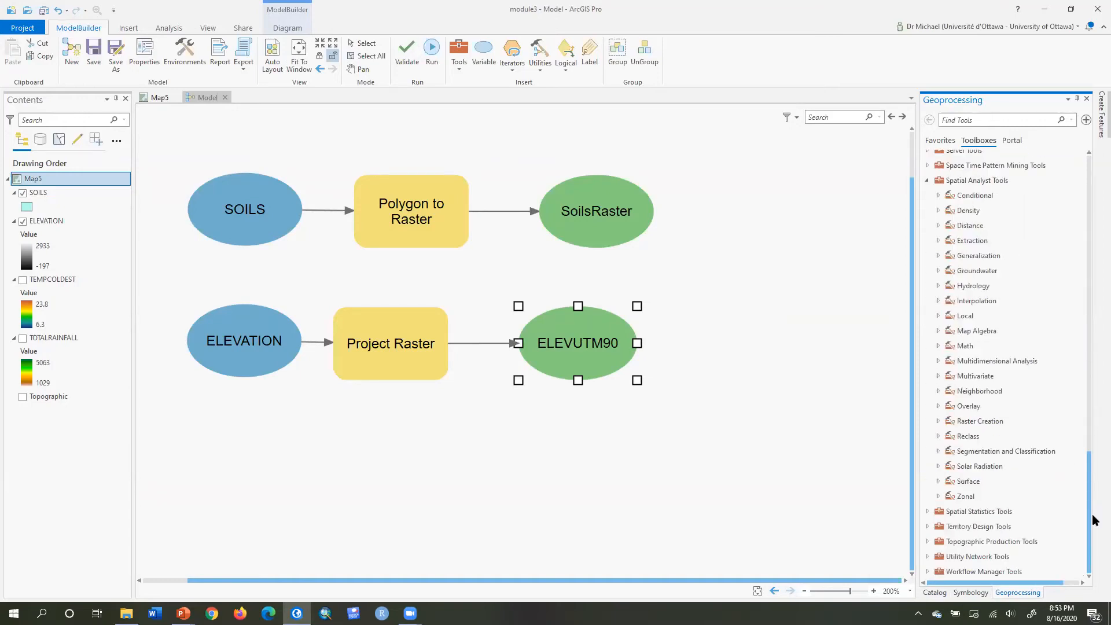
pyautogui.click(940, 392)
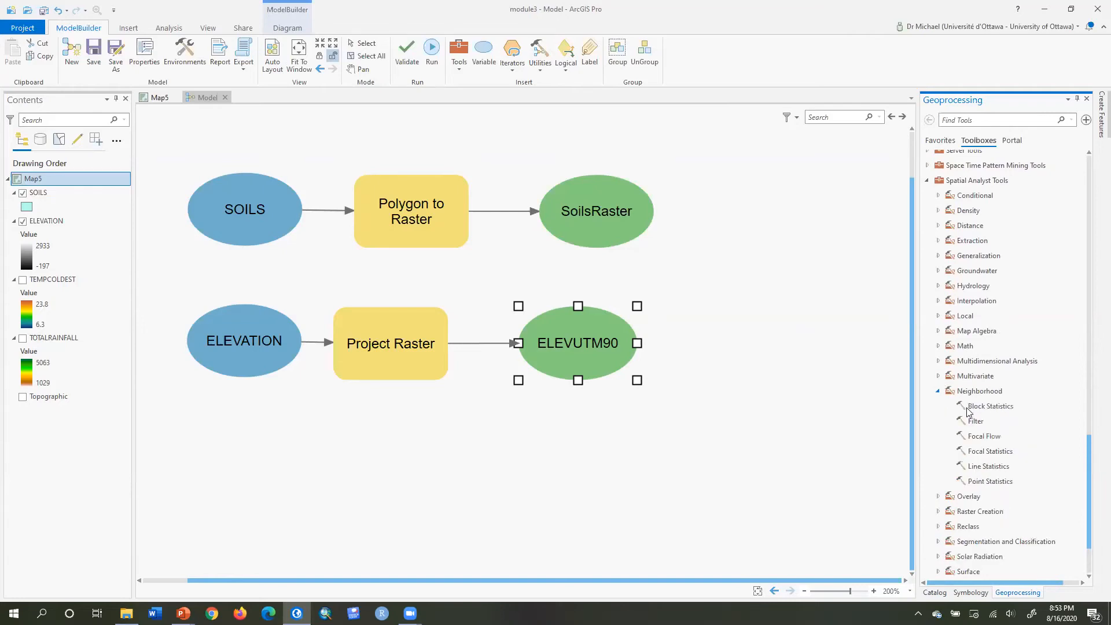
pyautogui.click(992, 405)
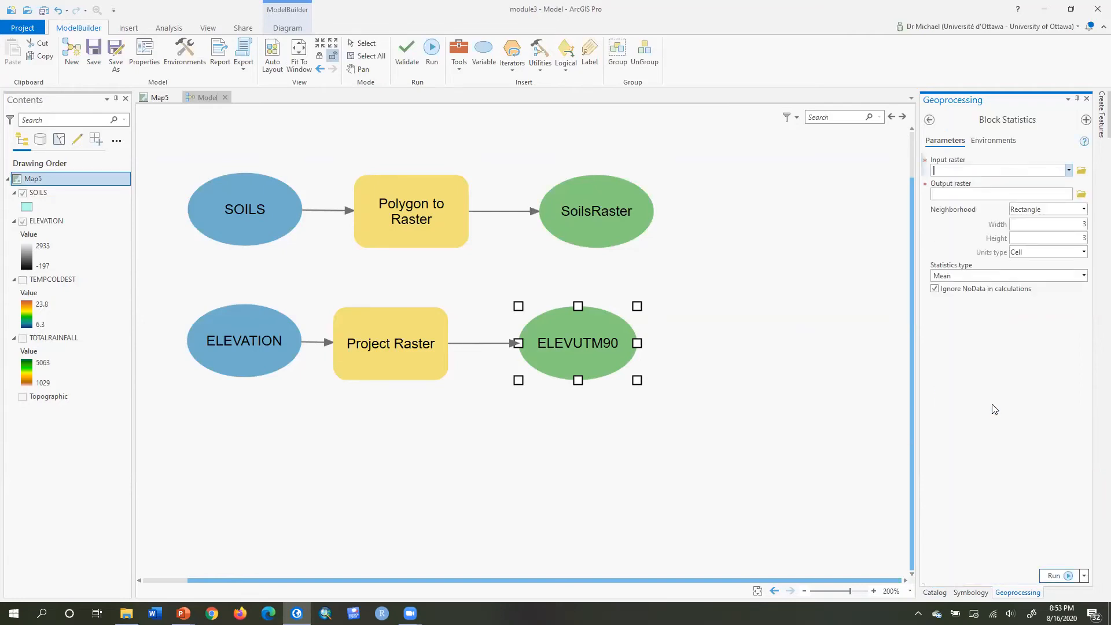
pyautogui.click(929, 119)
pyautogui.moveTo(1007, 409); pyautogui.dragTo(753, 328)
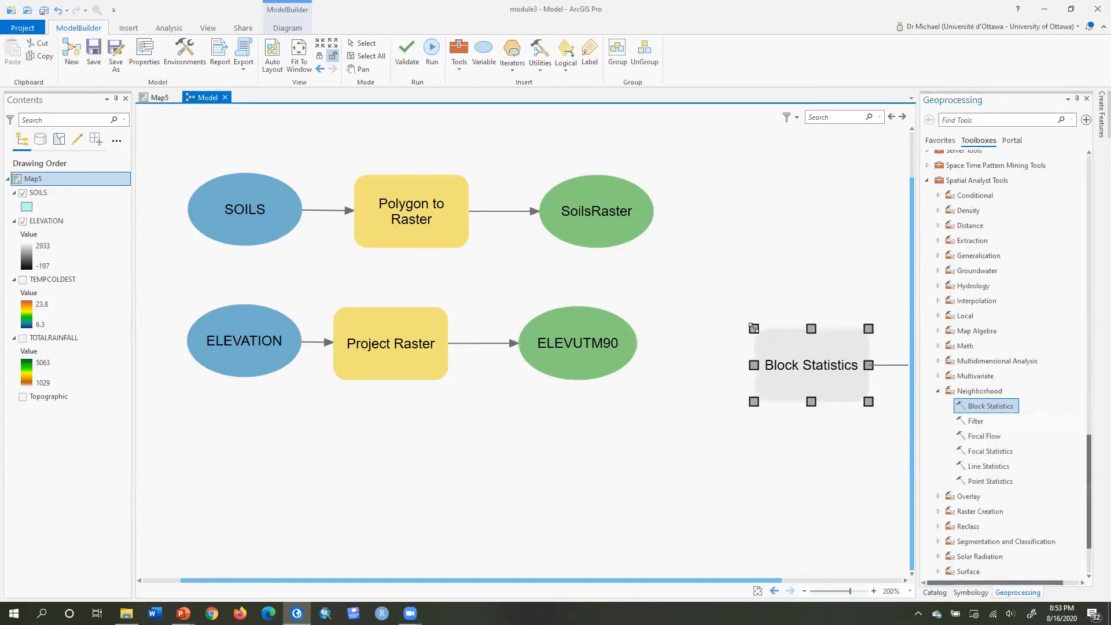
# Move Block Statistics below ELEVUTM90 and connect ELEVUTM90 to it as the input raster.
pyautogui.moveTo(798, 359); pyautogui.dragTo(572, 456)
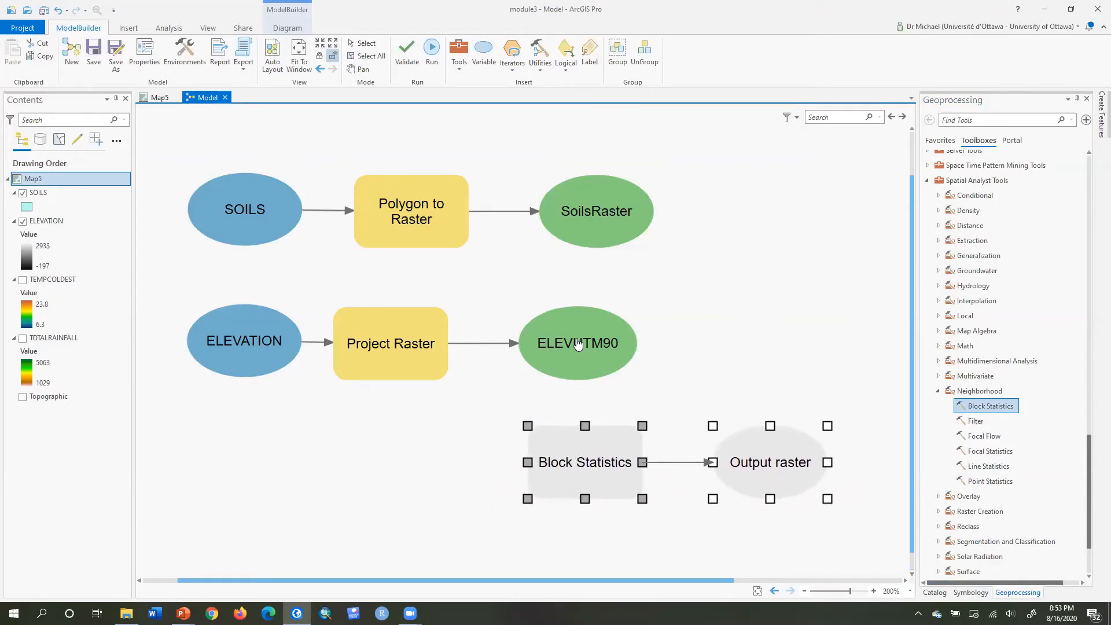
pyautogui.moveTo(578, 343); pyautogui.dragTo(582, 457)
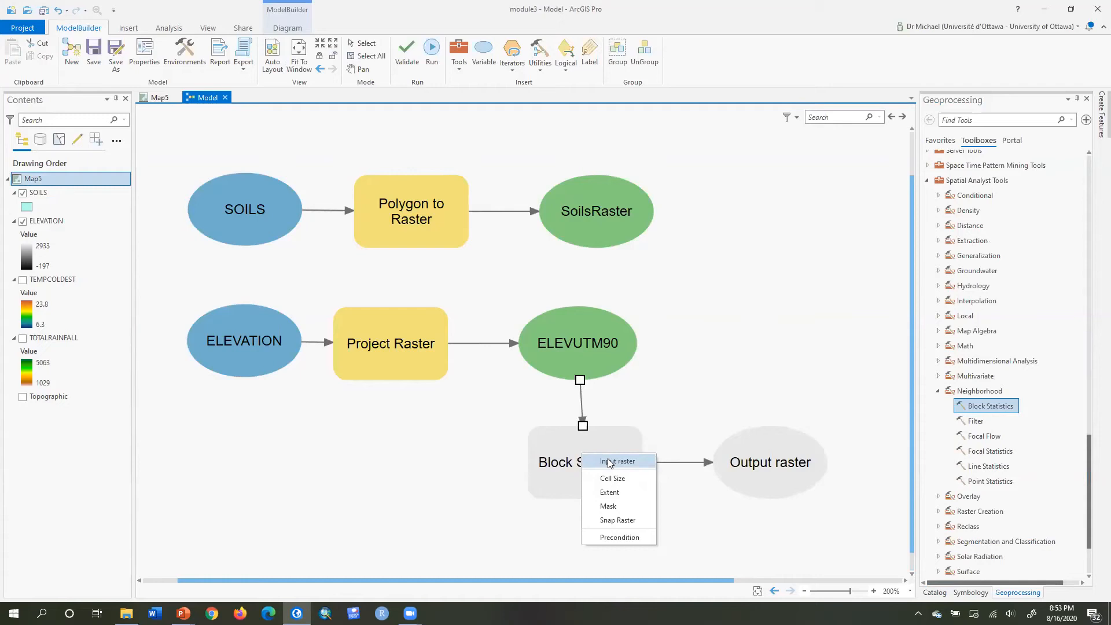
pyautogui.click(609, 461)
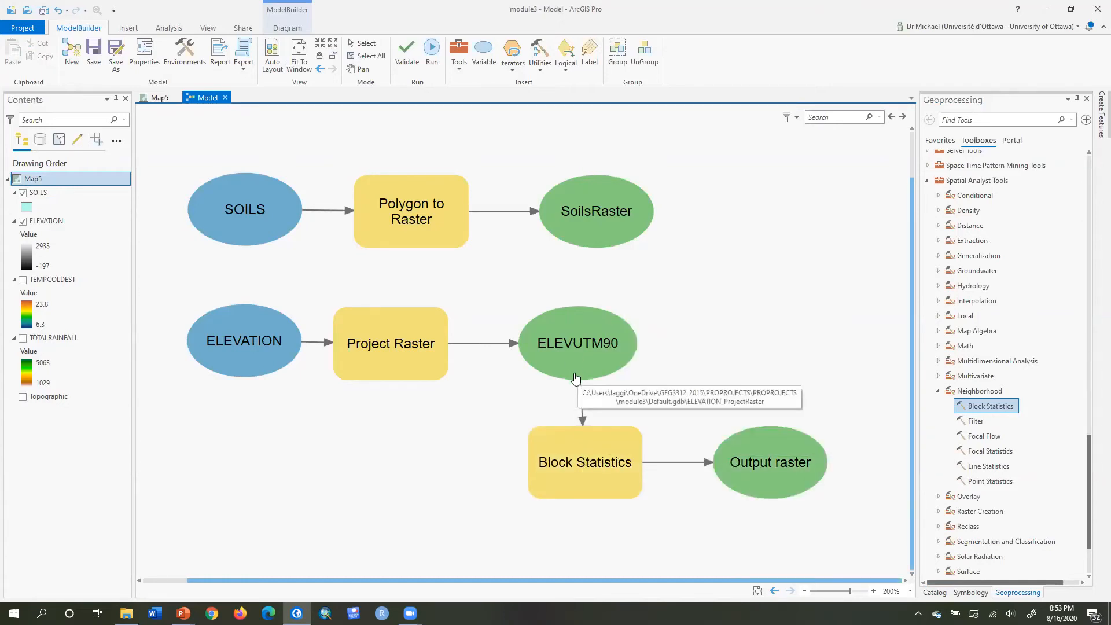
# Open the Block Statistics parameters and set the rectangle neighborhood width and height to 1000.
pyautogui.doubleClick(555, 470)
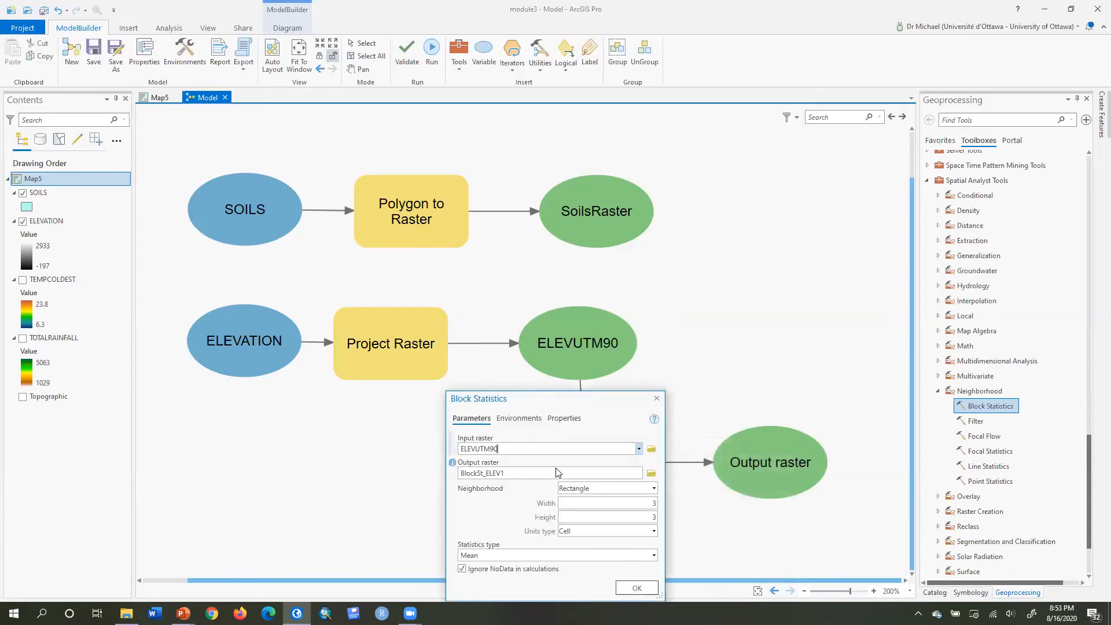
pyautogui.moveTo(563, 407); pyautogui.dragTo(780, 173)
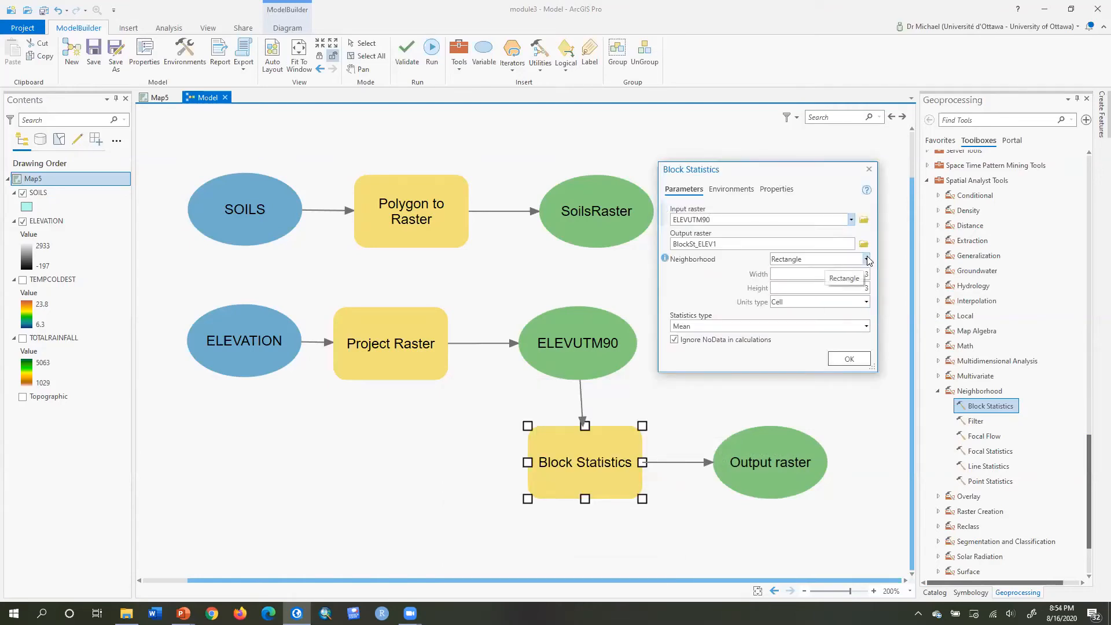
pyautogui.click(866, 274)
pyautogui.doubleClick(872, 275)
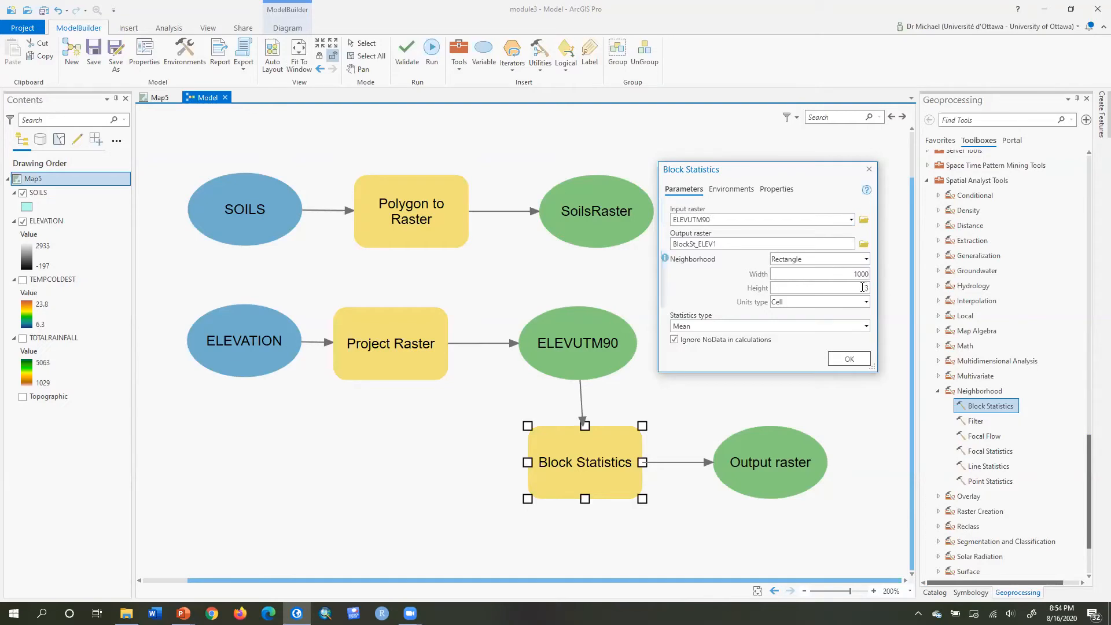
pyautogui.doubleClick(864, 287)
pyautogui.write('1000')
# Set the neighborhood units type to Map and the statistics type to Mean, then confirm the dialog.
pyautogui.click(865, 303)
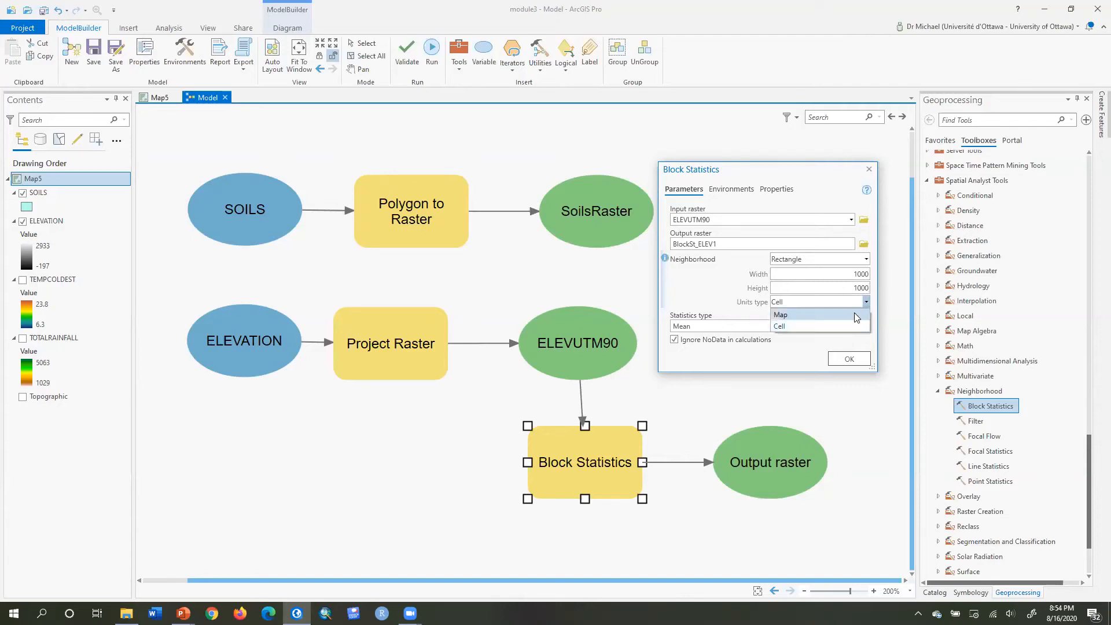
pyautogui.click(853, 314)
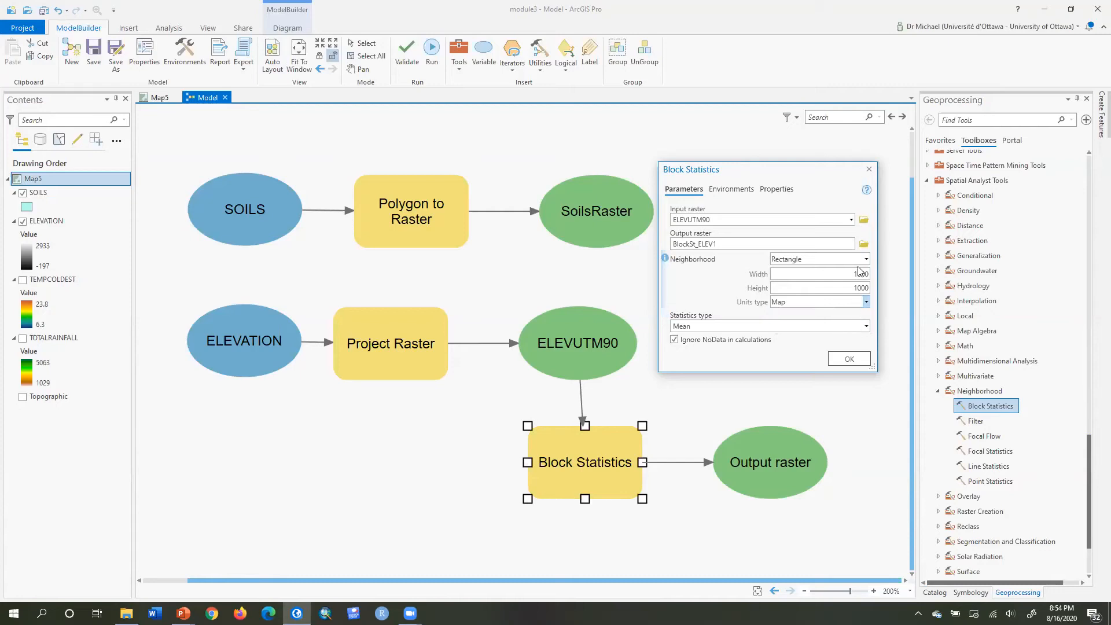
pyautogui.click(866, 329)
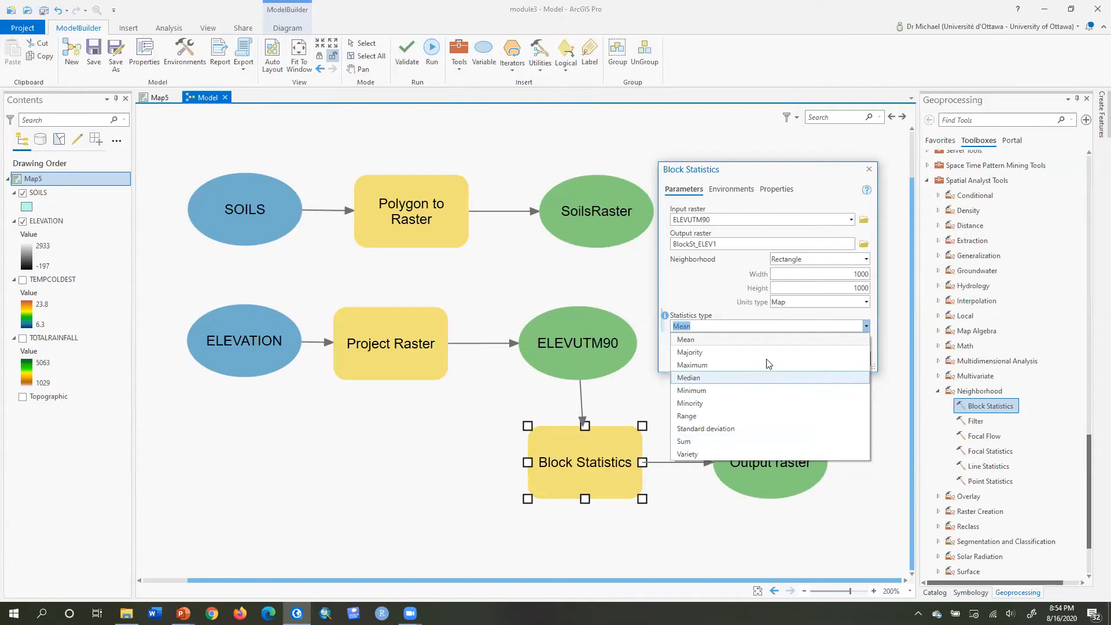
pyautogui.click(760, 340)
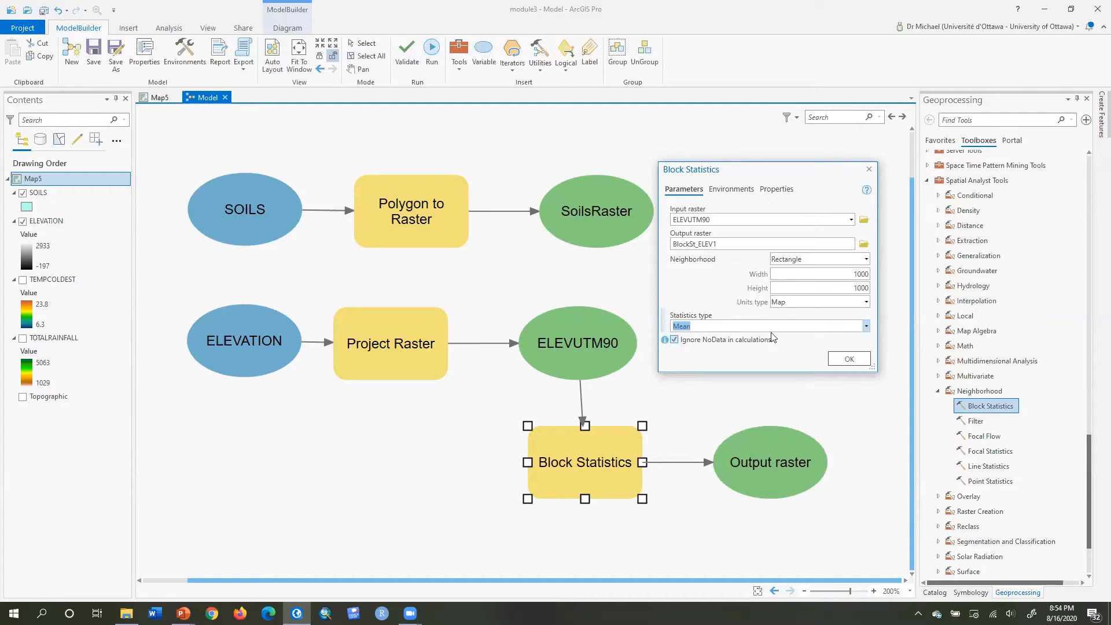
pyautogui.click(842, 363)
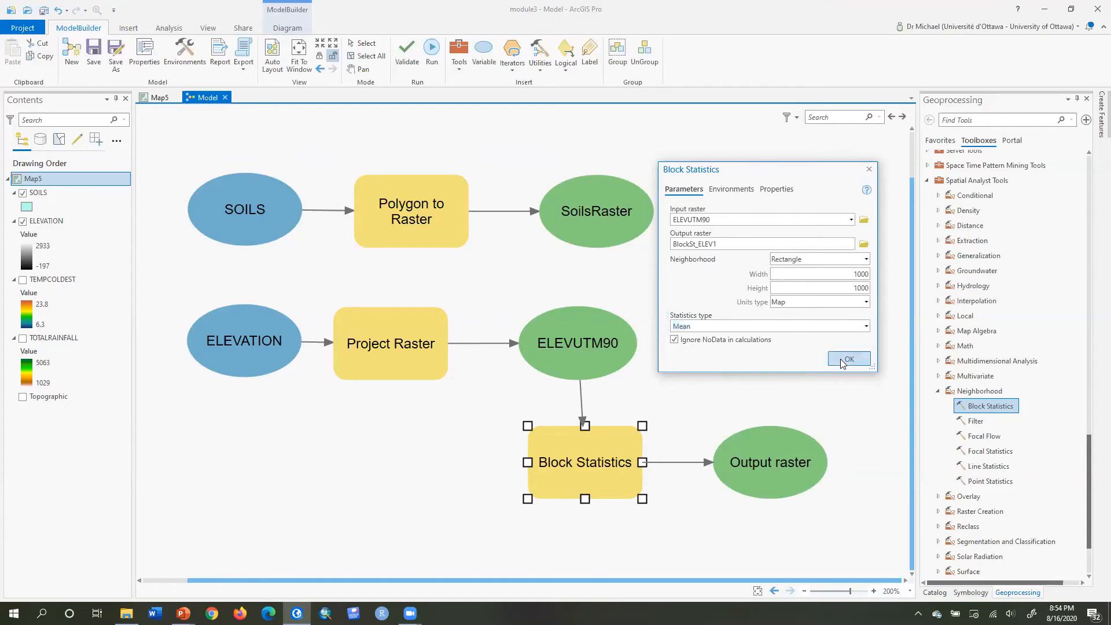